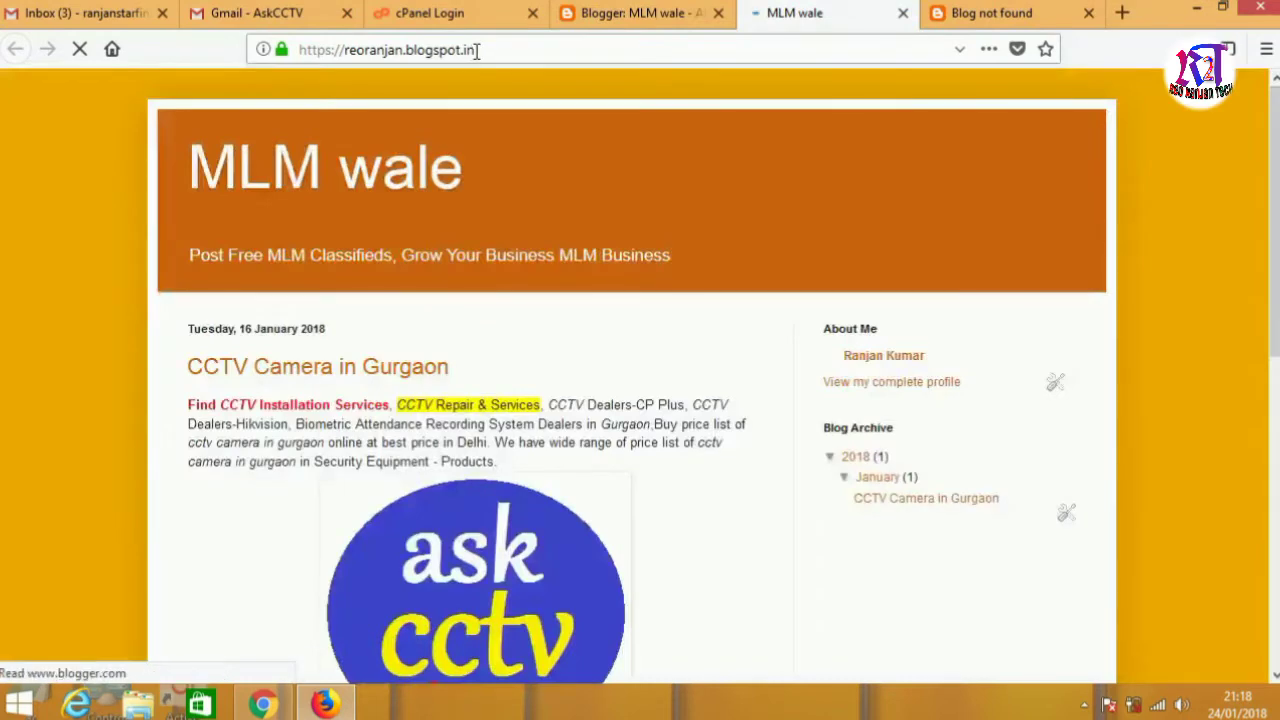
# Look over the MLM wale blog page and open the blog's Basic settings in Blogger
pyautogui.scroll(-7, 500, 240)
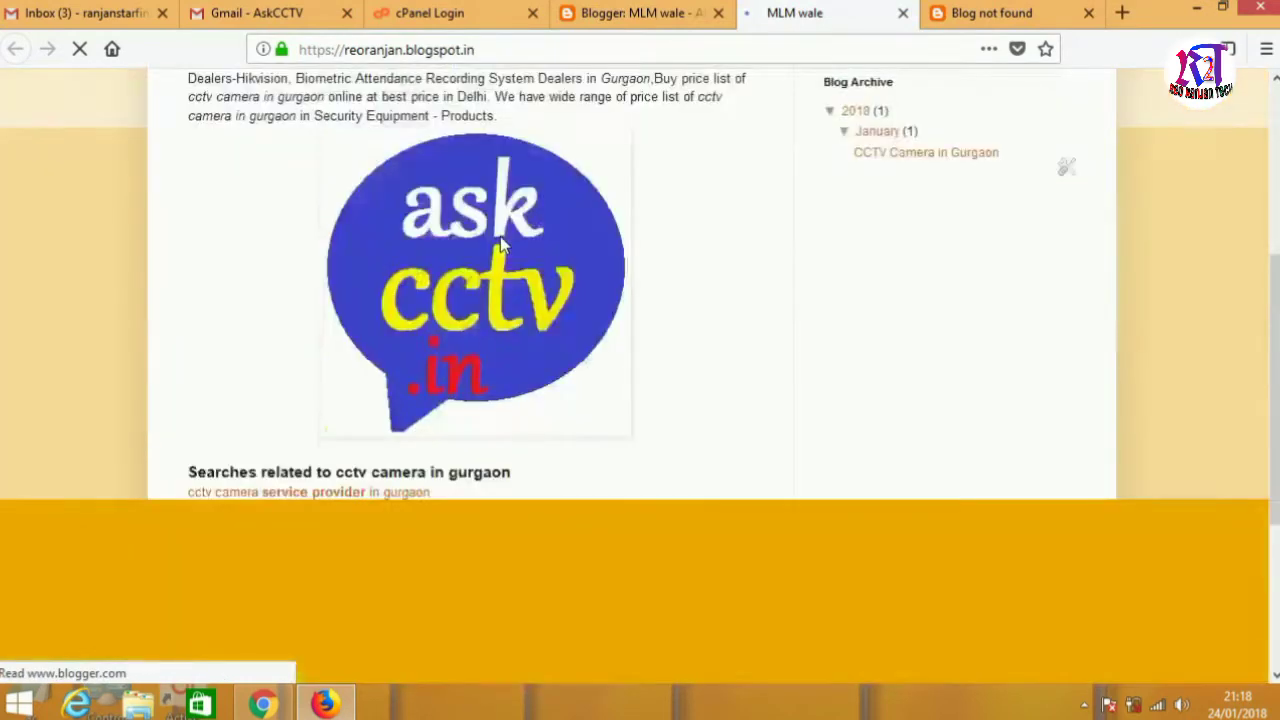
pyautogui.scroll(7, 503, 245)
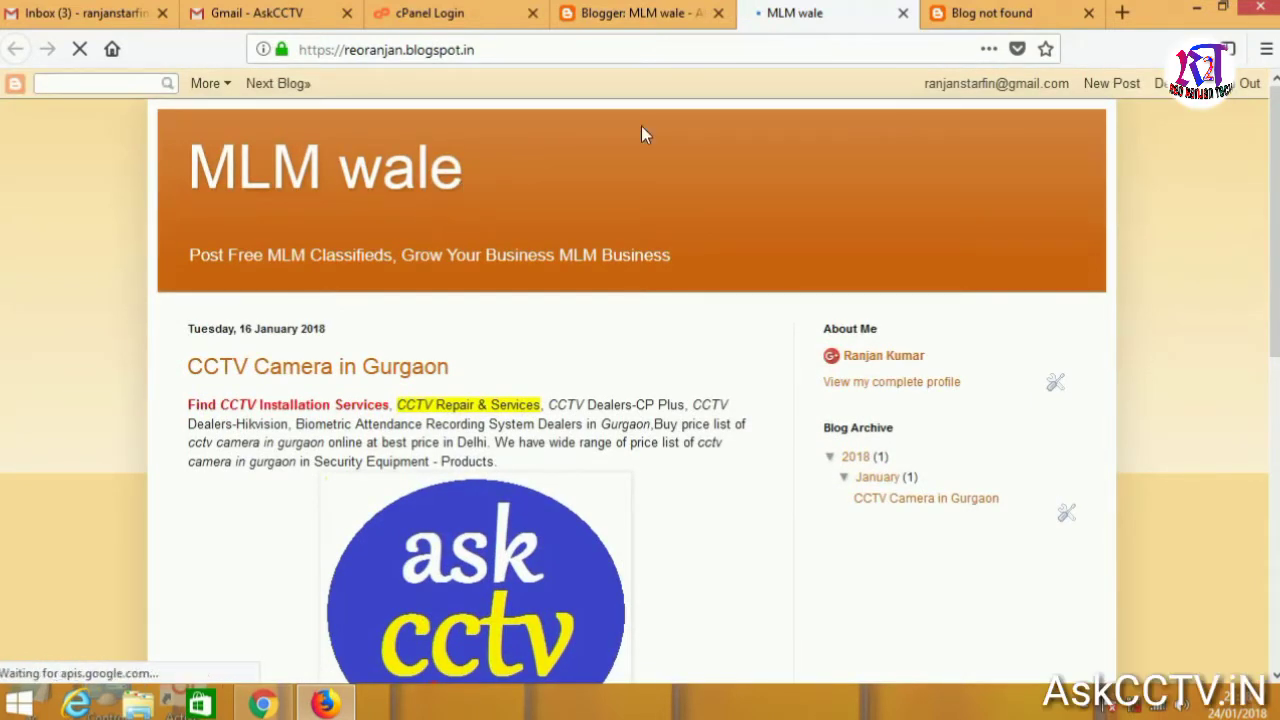
pyautogui.click(625, 13)
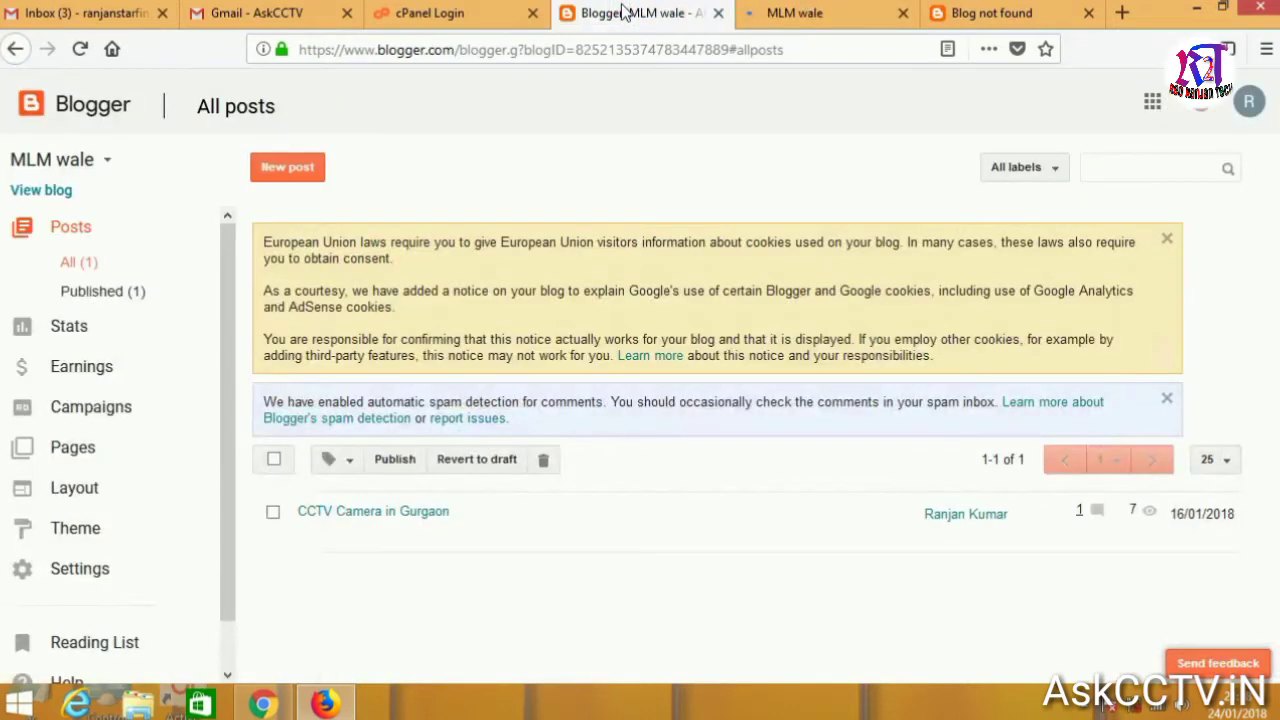
pyautogui.scroll(-1, 195, 305)
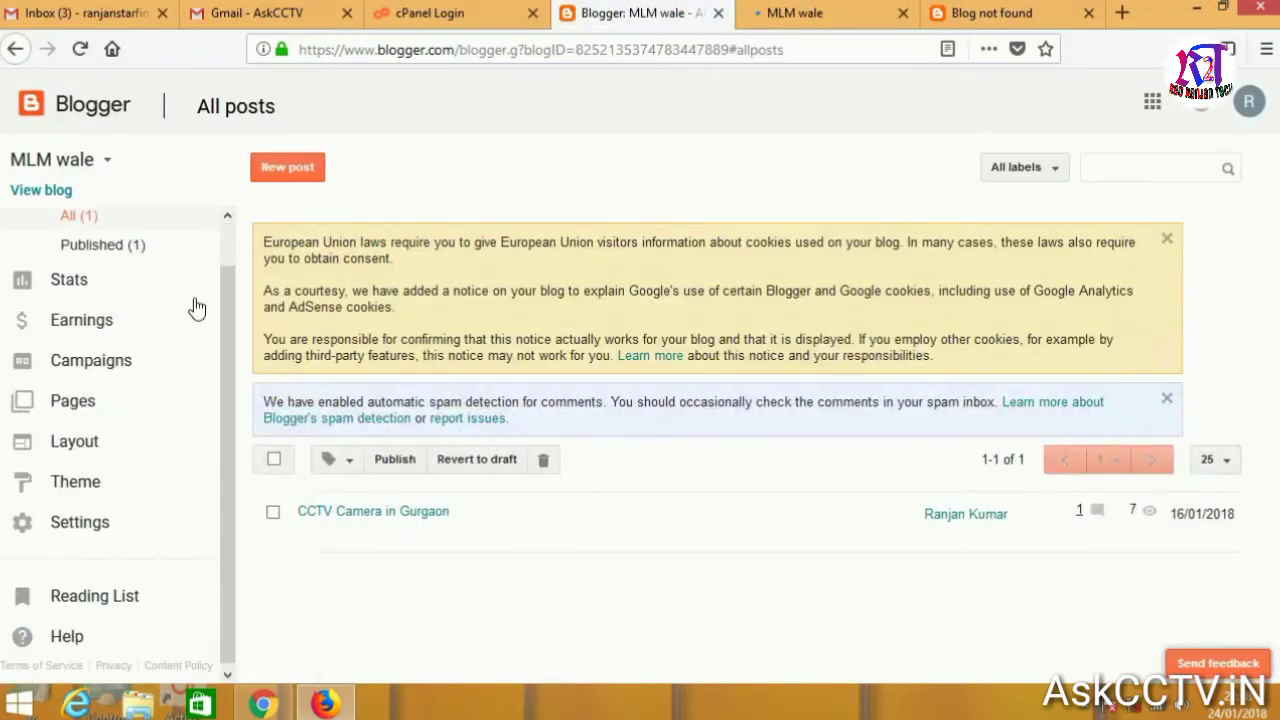
pyautogui.click(80, 522)
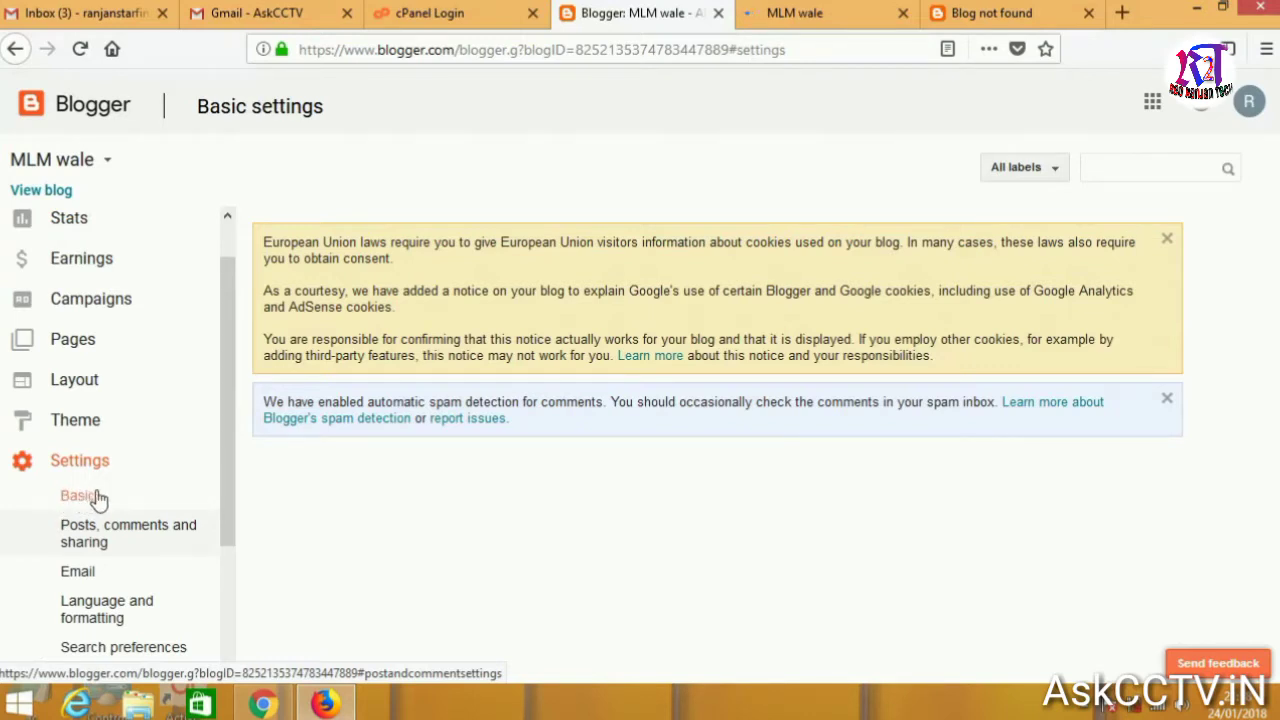
pyautogui.click(90, 502)
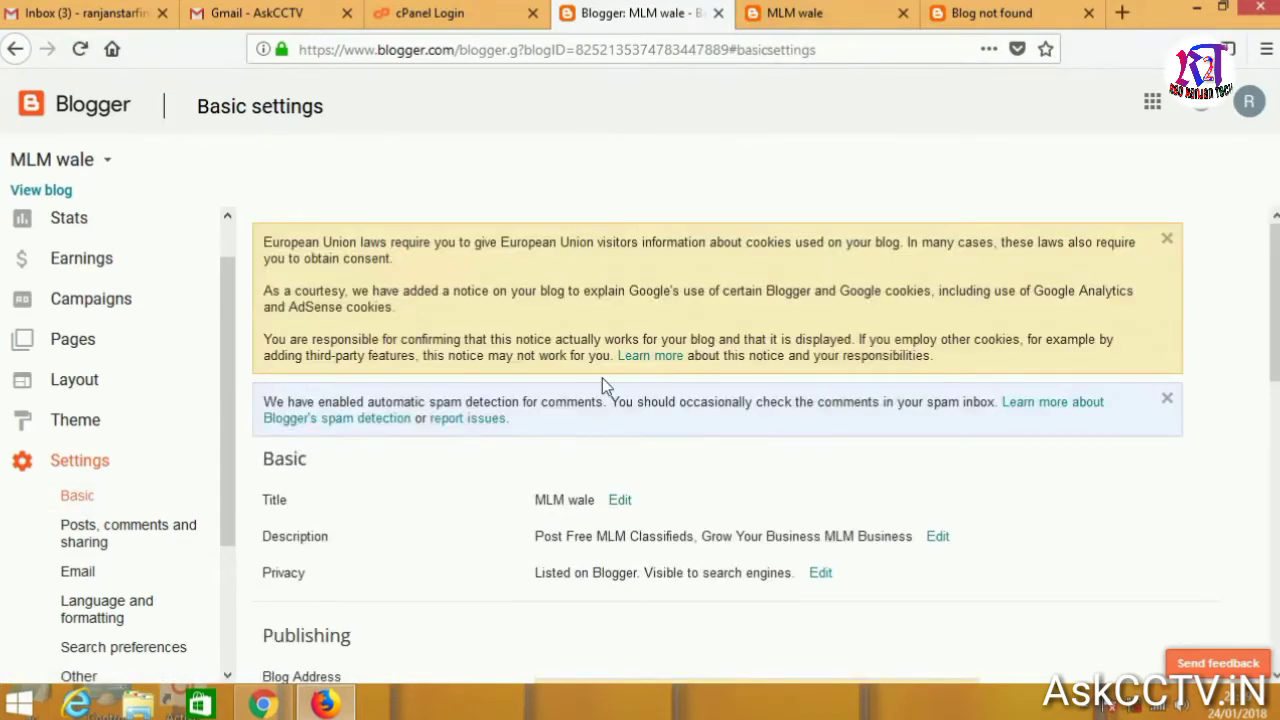
pyautogui.scroll(-3, 602, 378)
pyautogui.scroll(-2, 605, 388)
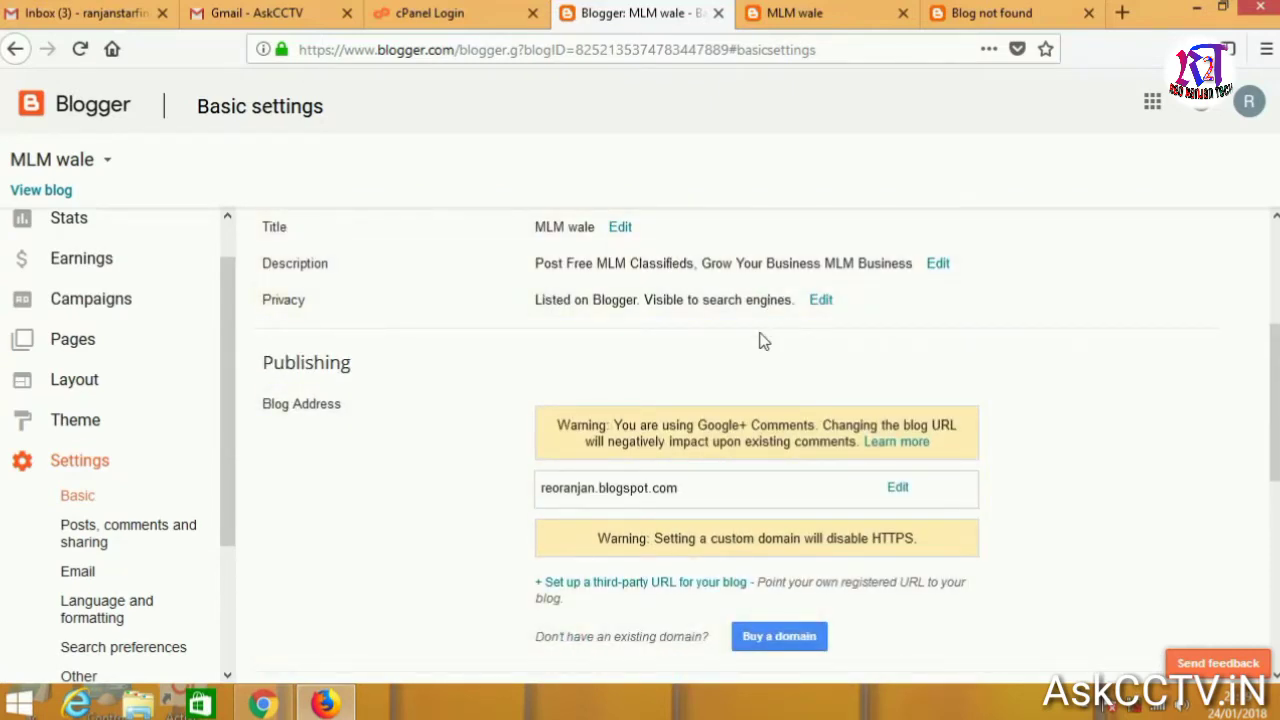
pyautogui.scroll(-3, 762, 345)
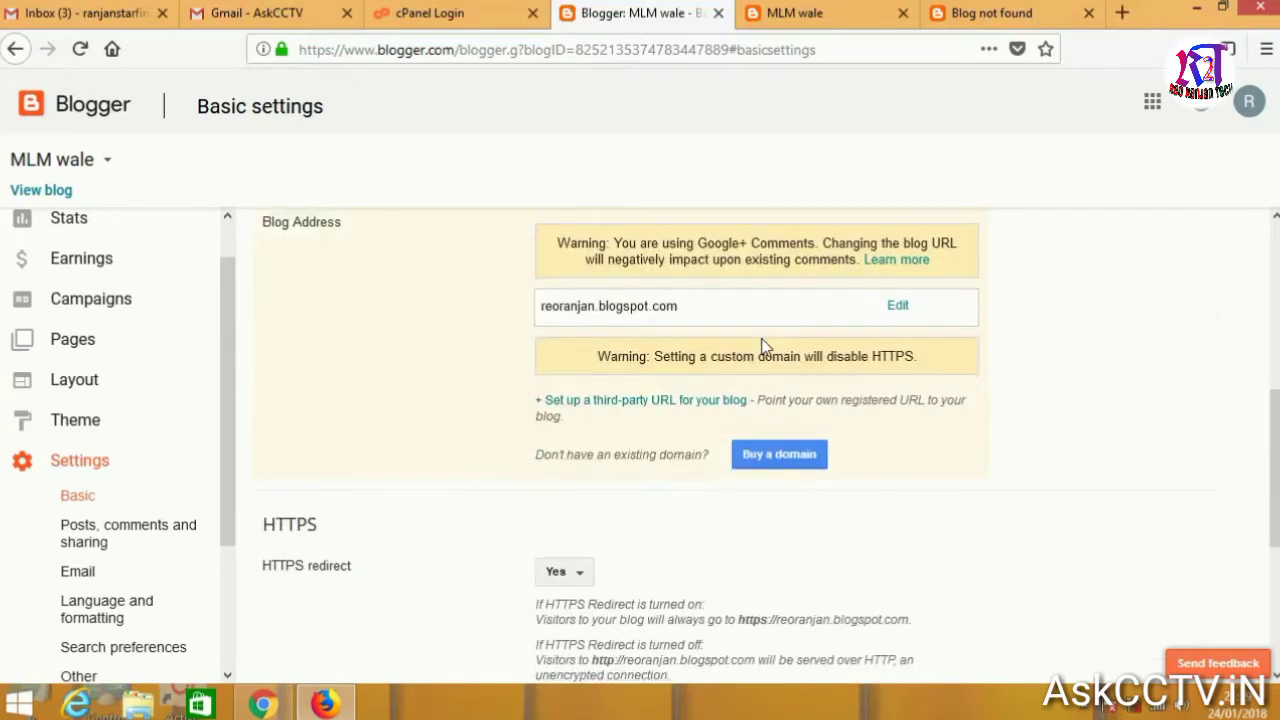
pyautogui.scroll(2, 762, 345)
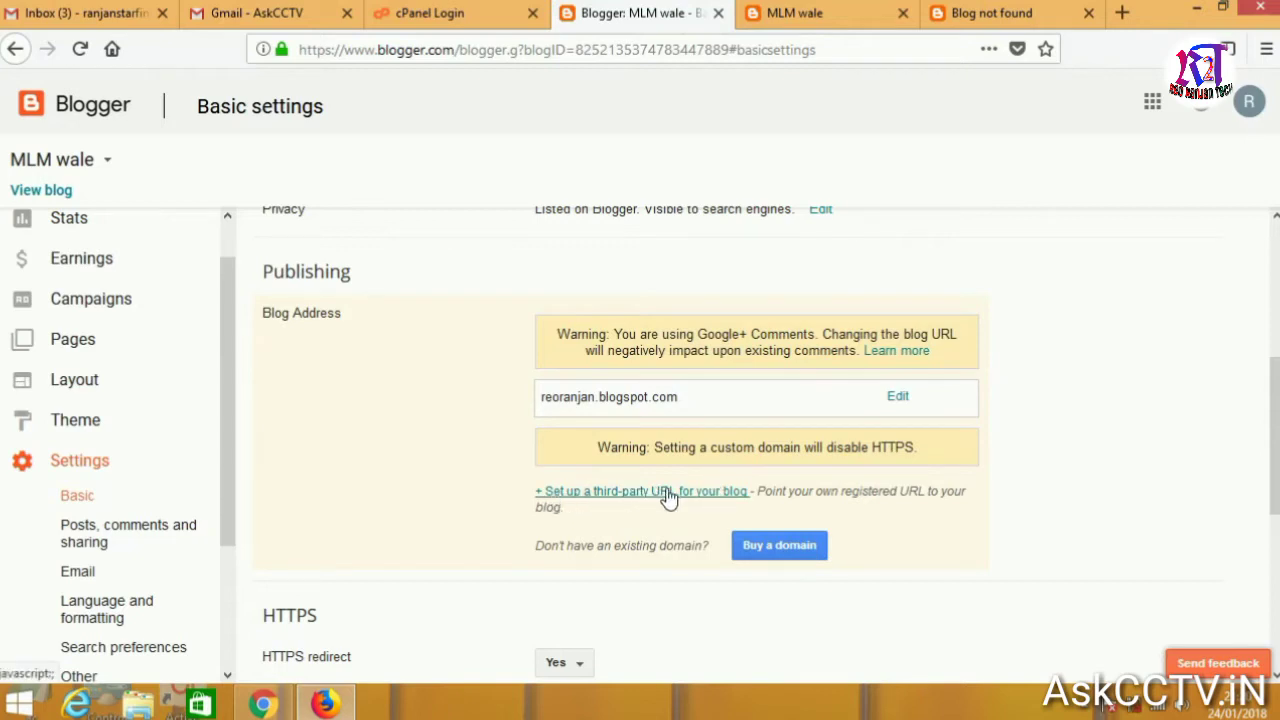
pyautogui.click(726, 492)
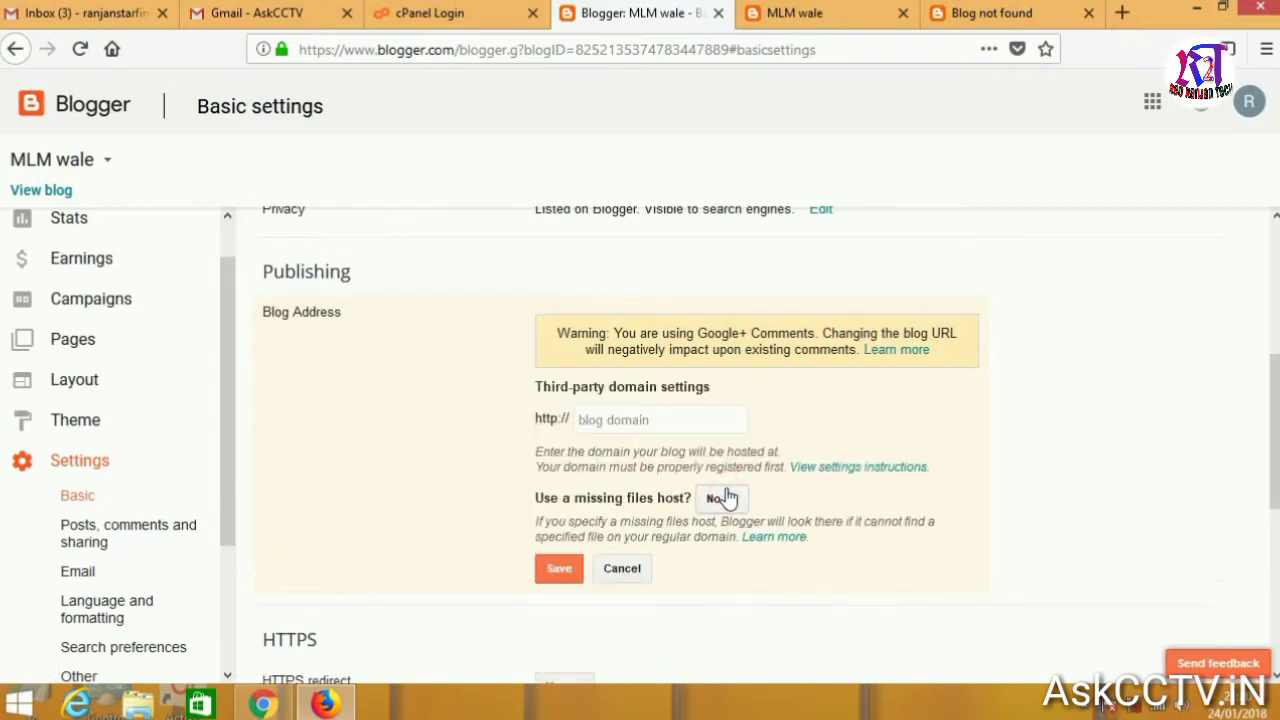
pyautogui.click(597, 426)
pyautogui.write('www.re')
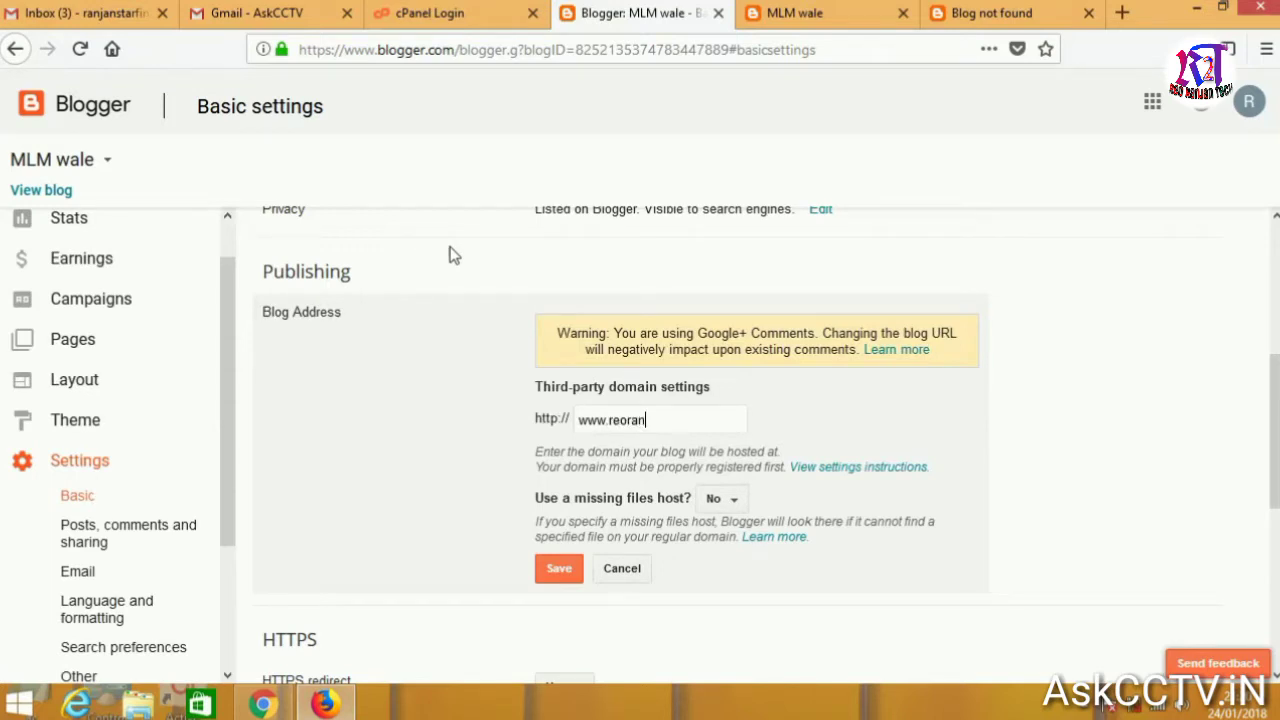
pyautogui.write('oranjantech.com')
pyautogui.click(787, 12)
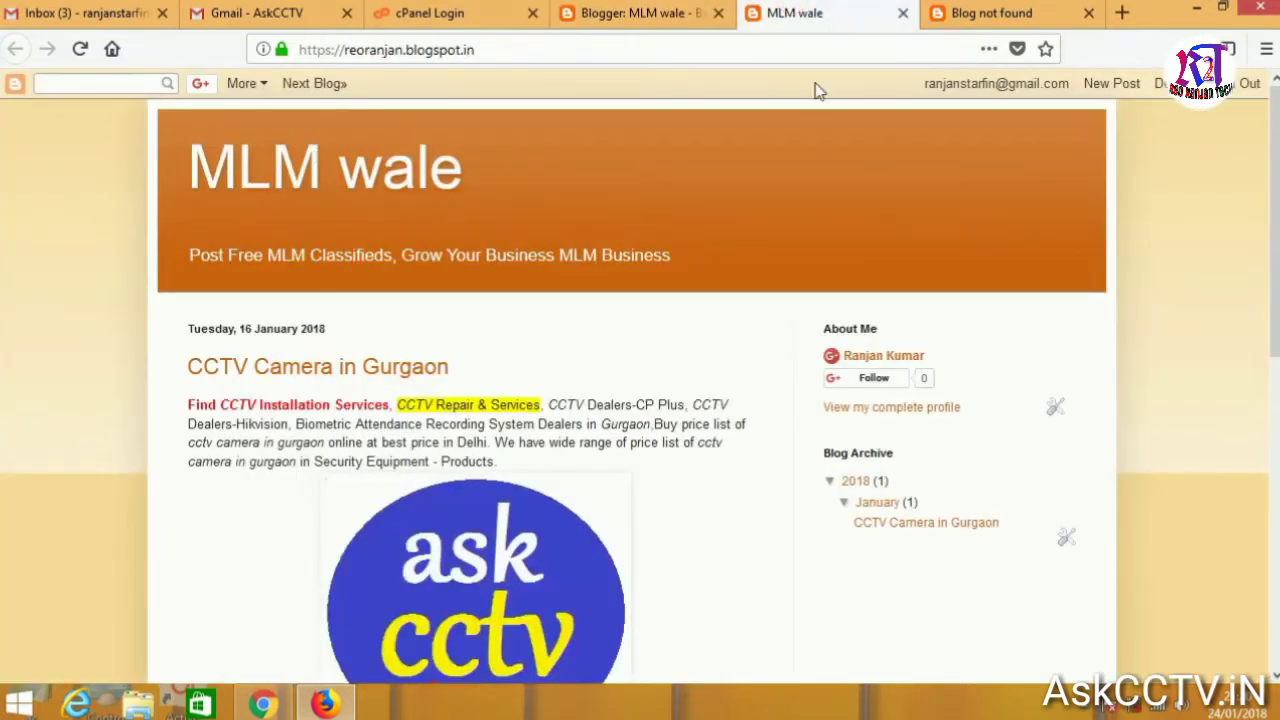
pyautogui.click(957, 12)
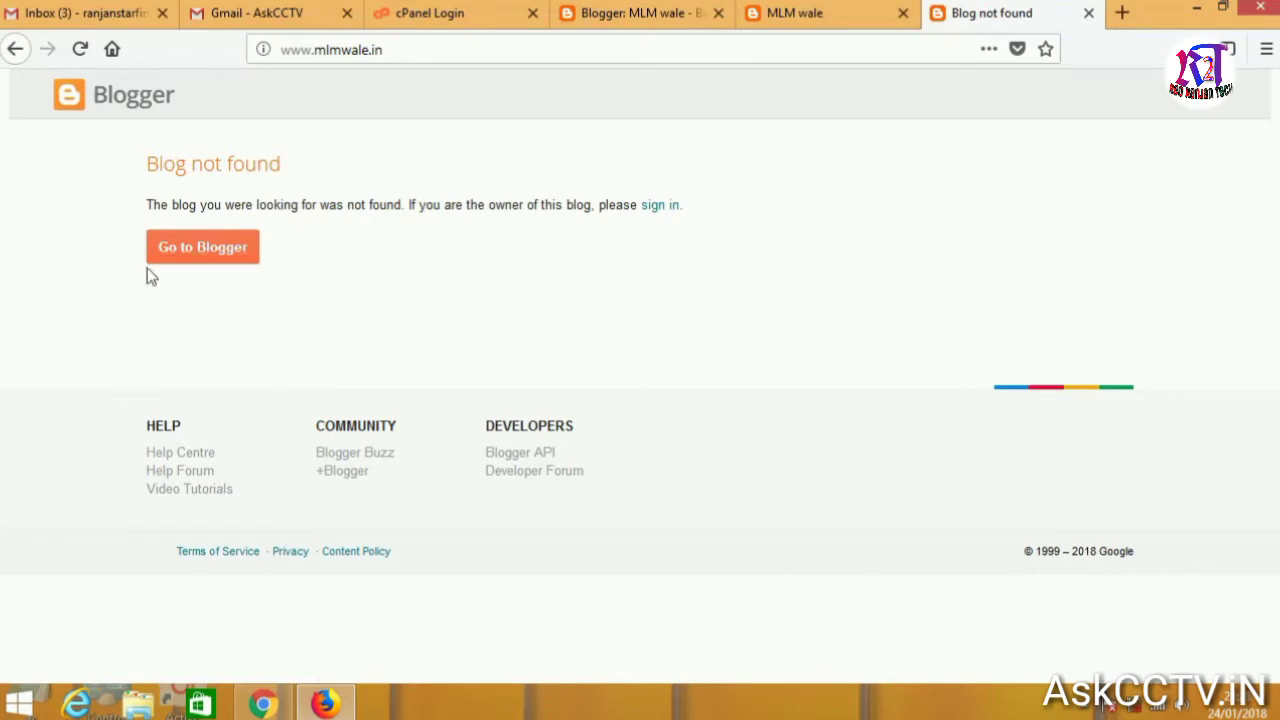
pyautogui.click(619, 18)
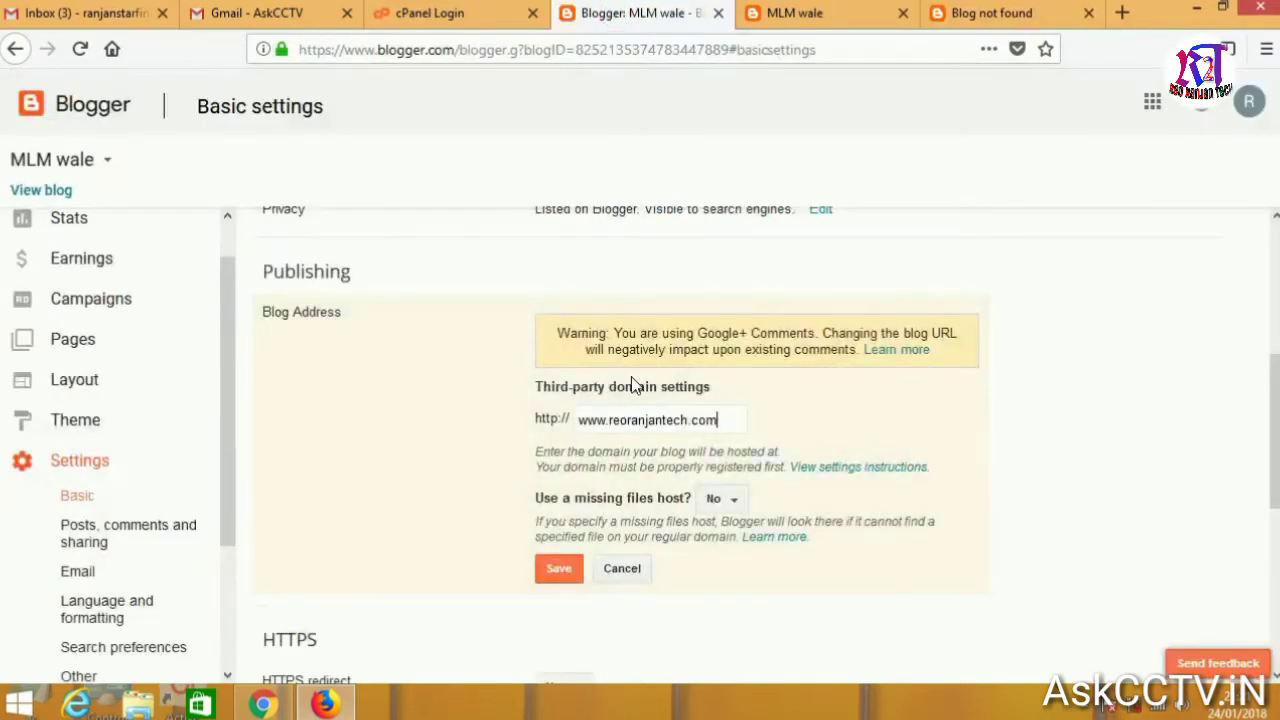
# Save the third-party domain settings for the blog to obtain the required CNAME records
pyautogui.scroll(-3, 660, 450)
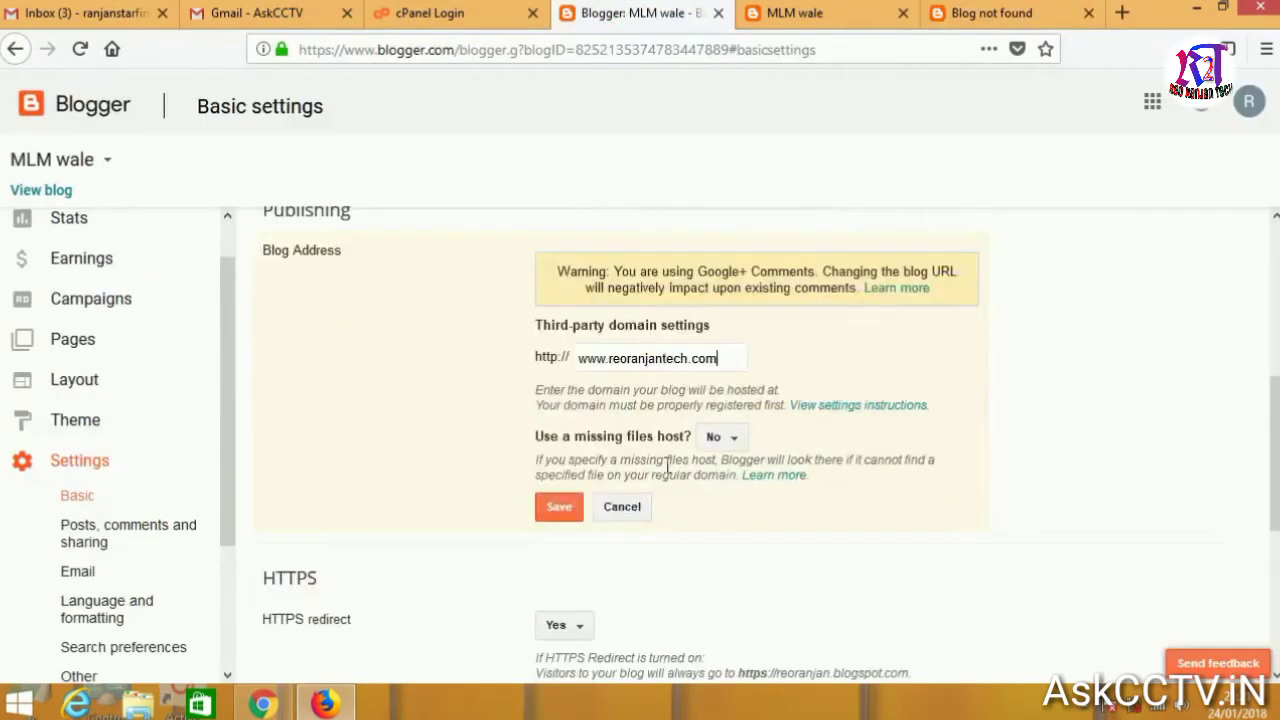
pyautogui.scroll(1, 640, 328)
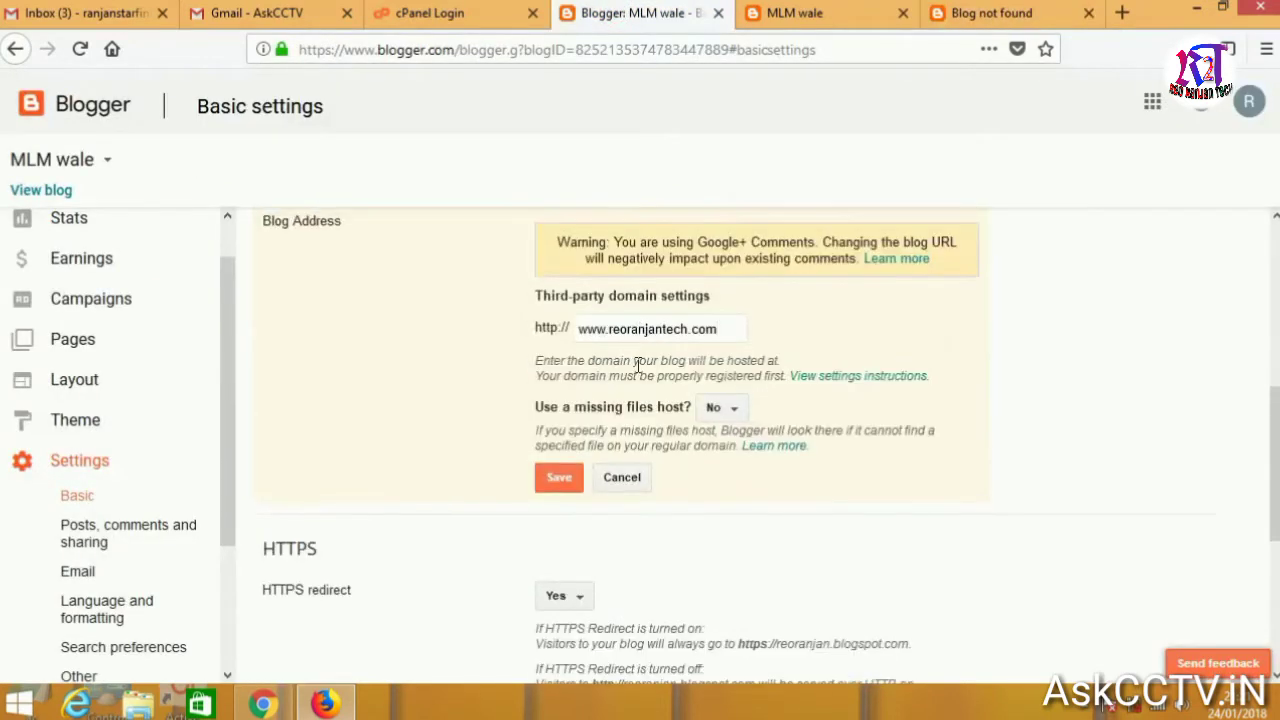
pyautogui.click(557, 477)
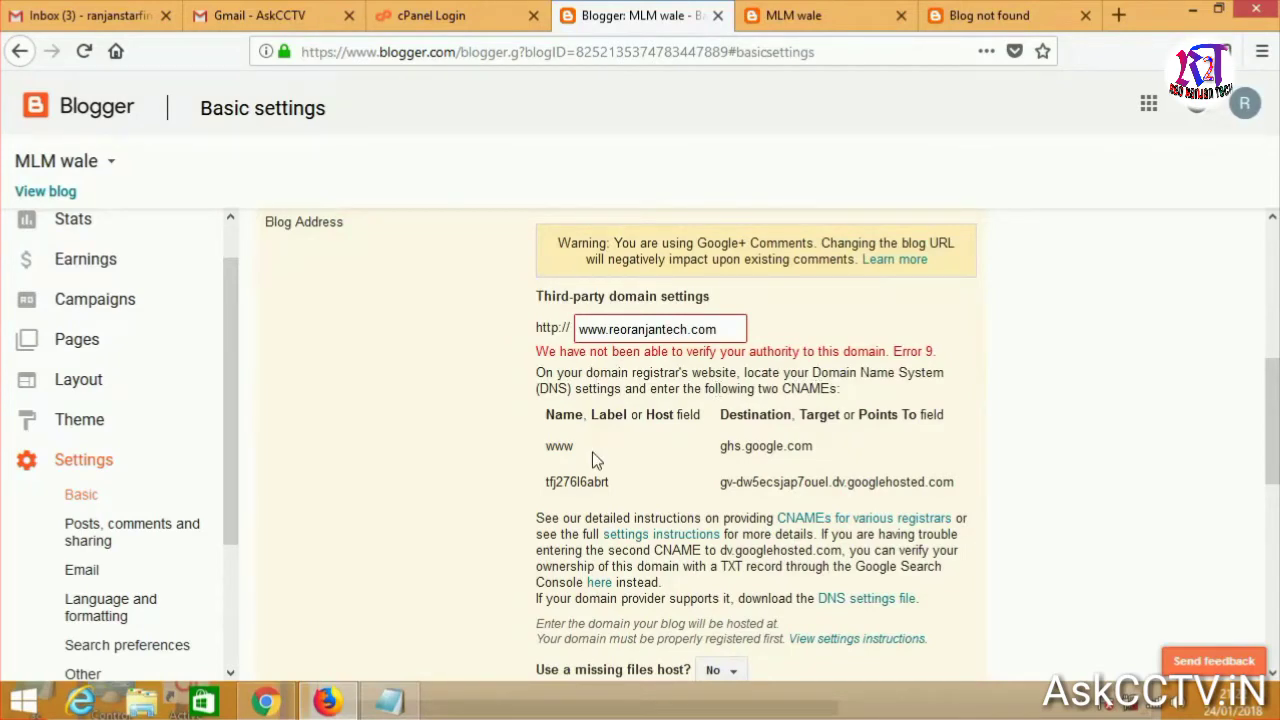
# Open the domain settings instructions linked below the CNAME details in a new tab and switch to it
pyautogui.scroll(-2, 767, 452)
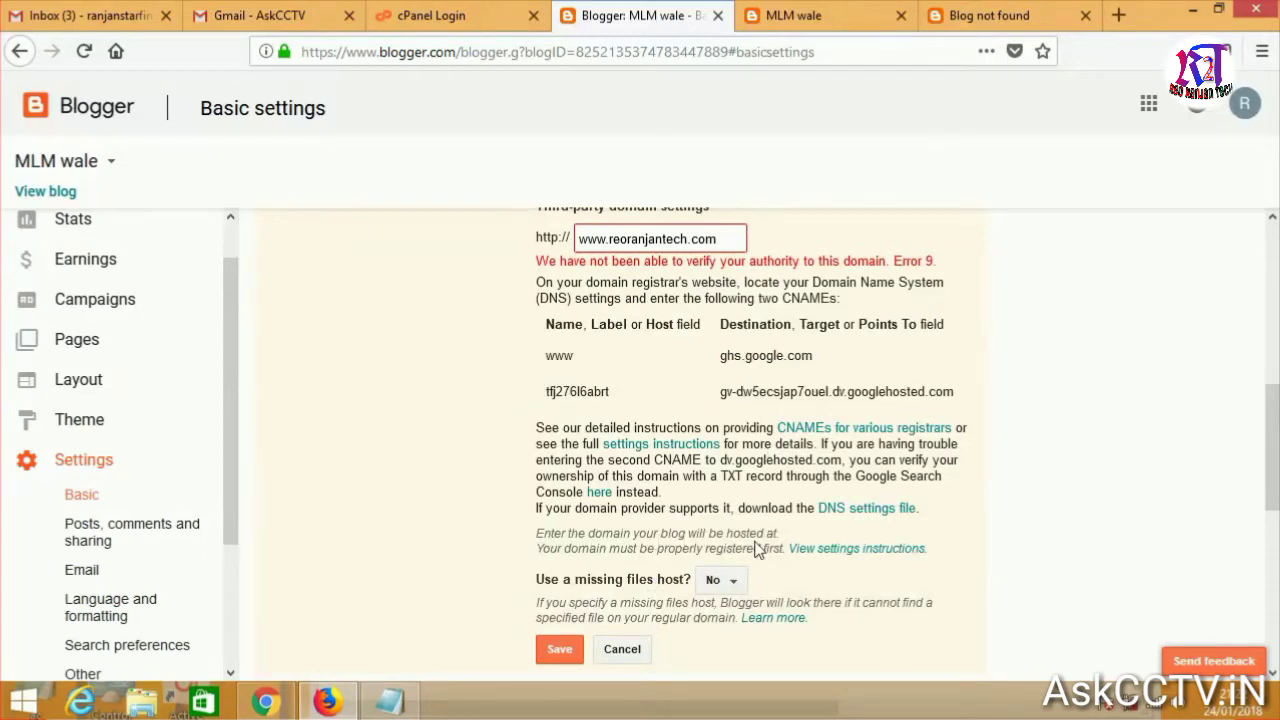
pyautogui.moveTo(537, 541); pyautogui.dragTo(946, 550)
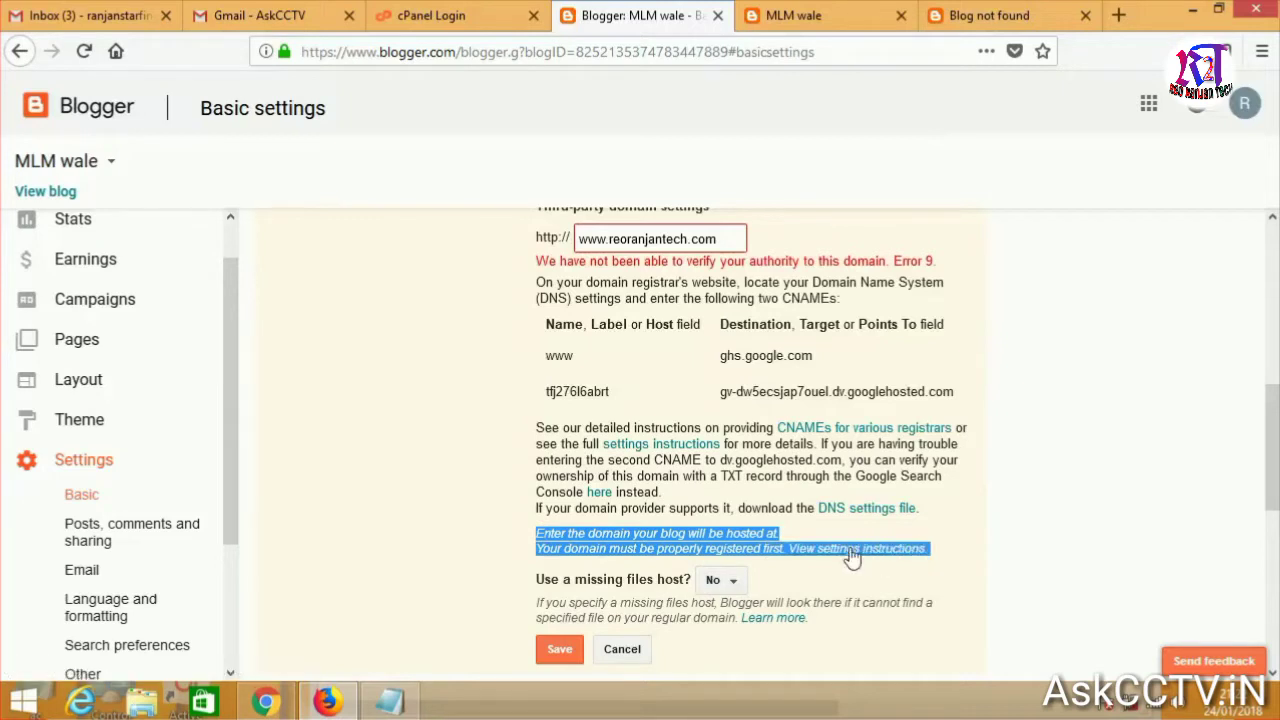
pyautogui.click(505, 539)
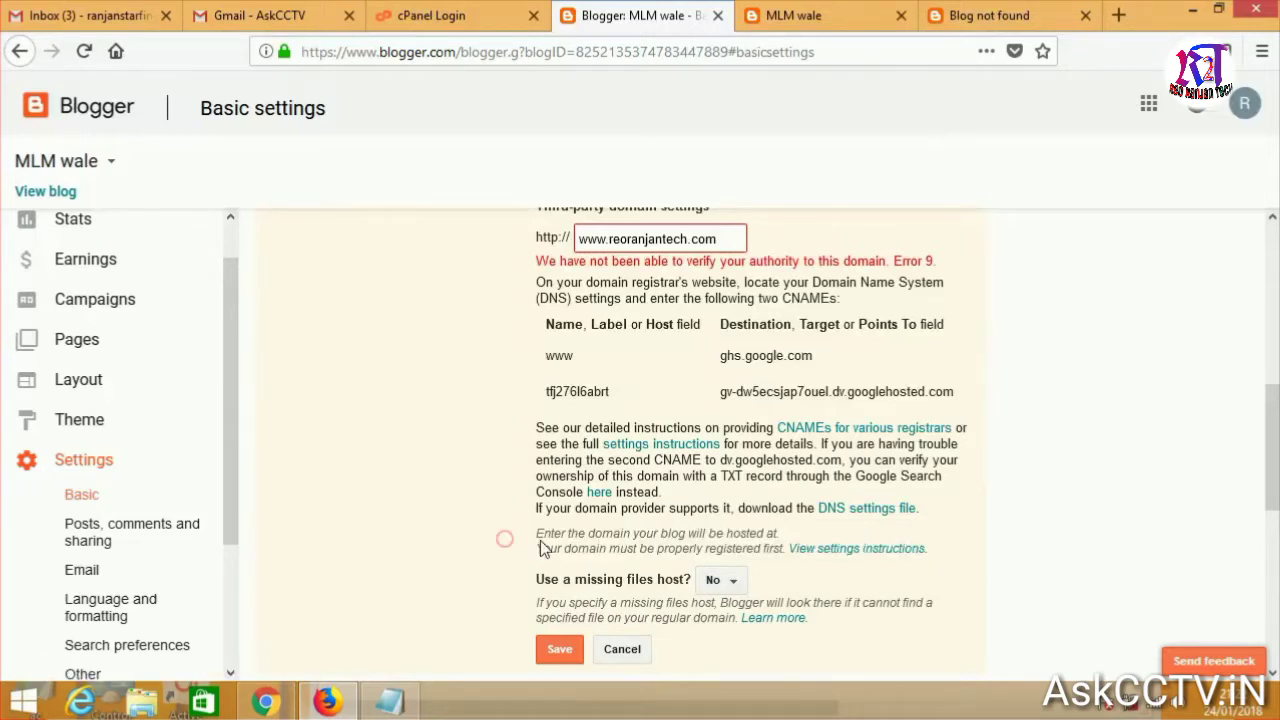
pyautogui.rightClick(856, 558)
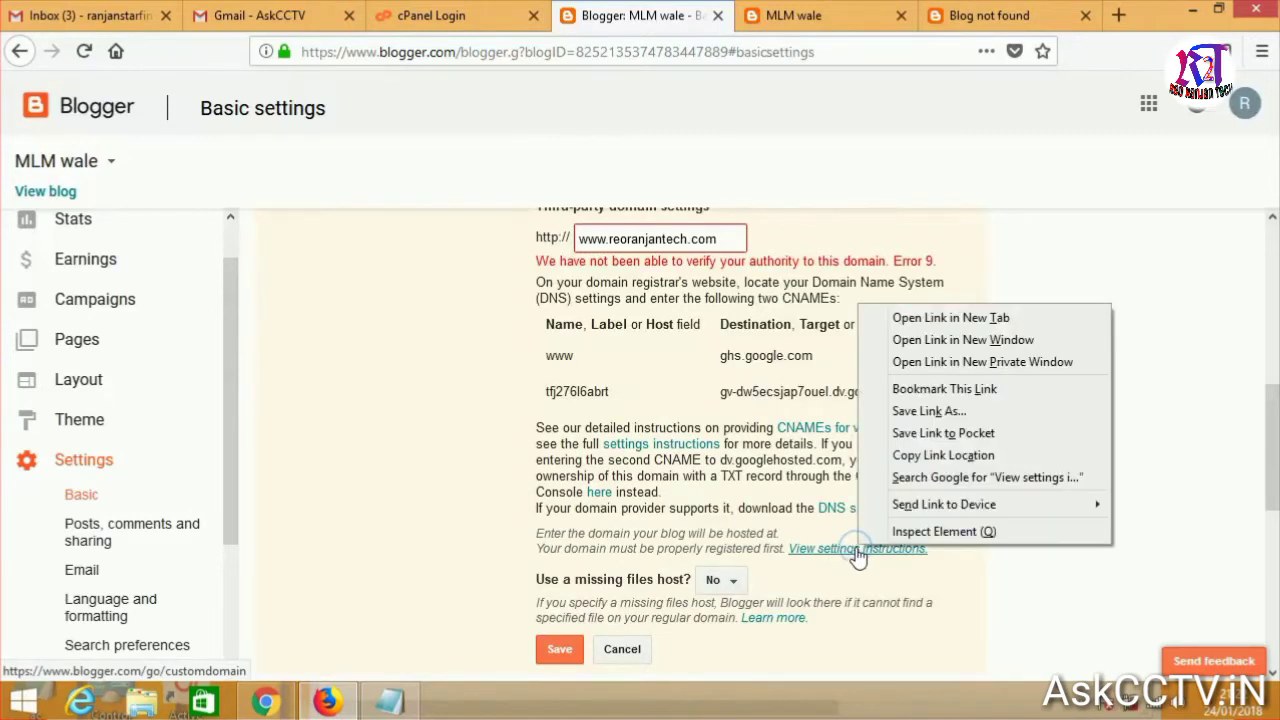
pyautogui.click(910, 318)
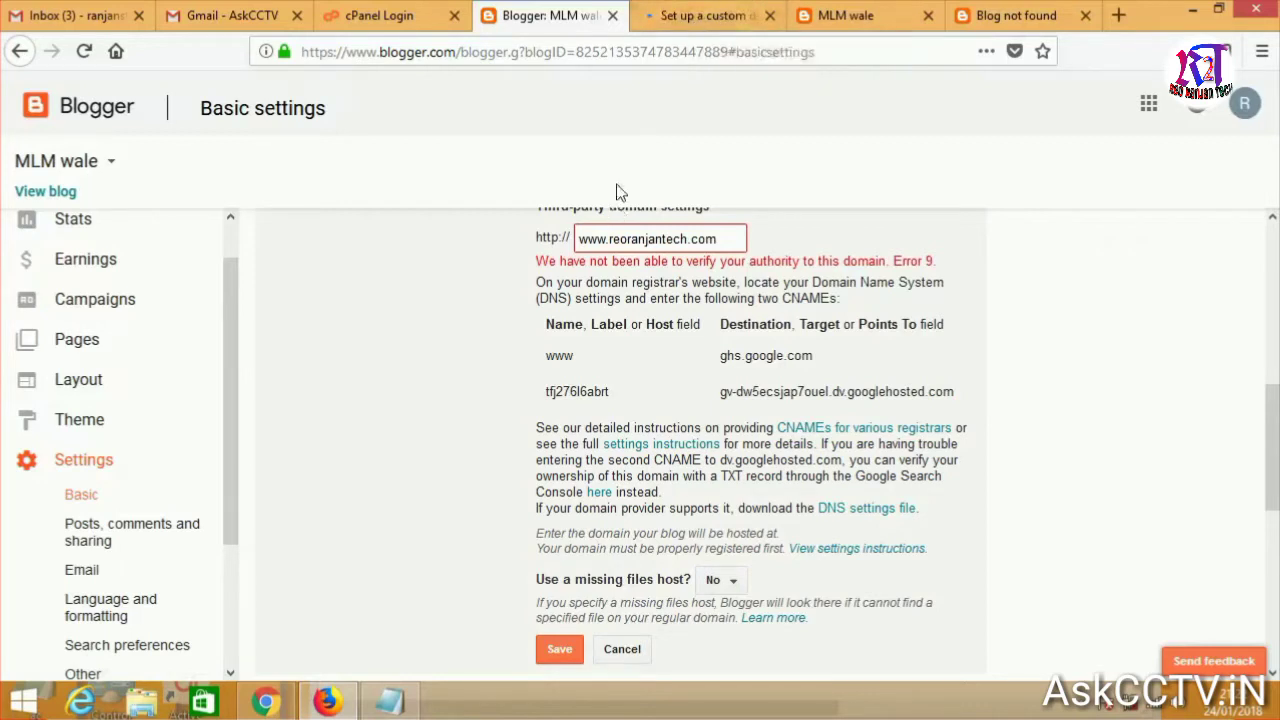
pyautogui.click(688, 18)
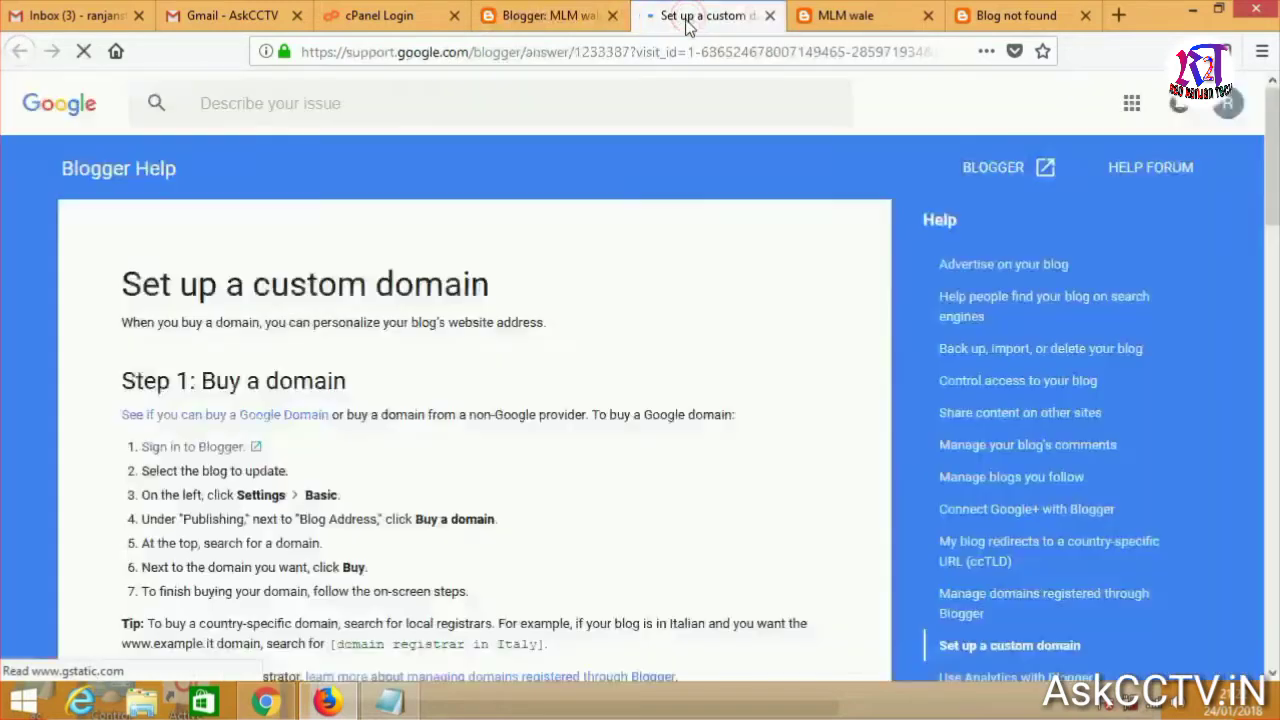
# Find the four Google A-record IPs in Step 3 of the custom domain help page and select them
pyautogui.scroll(-1, 382, 352)
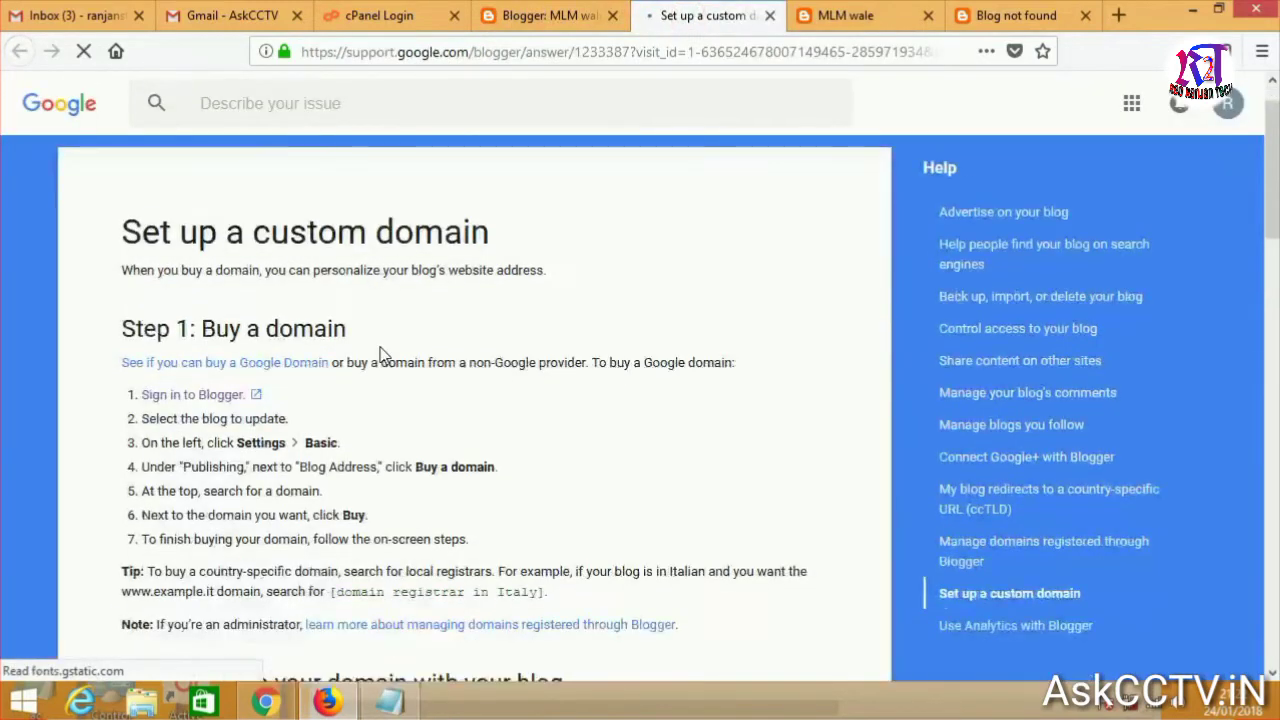
pyautogui.scroll(-3, 381, 352)
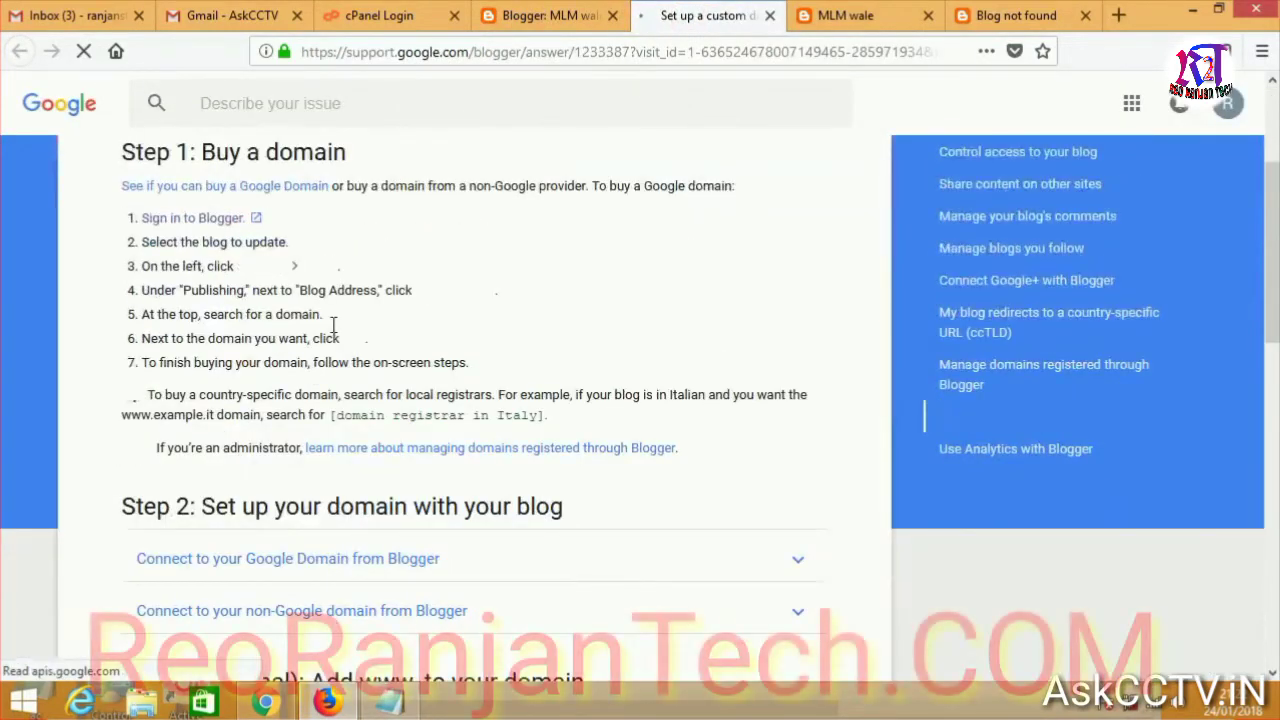
pyautogui.scroll(-4, 350, 360)
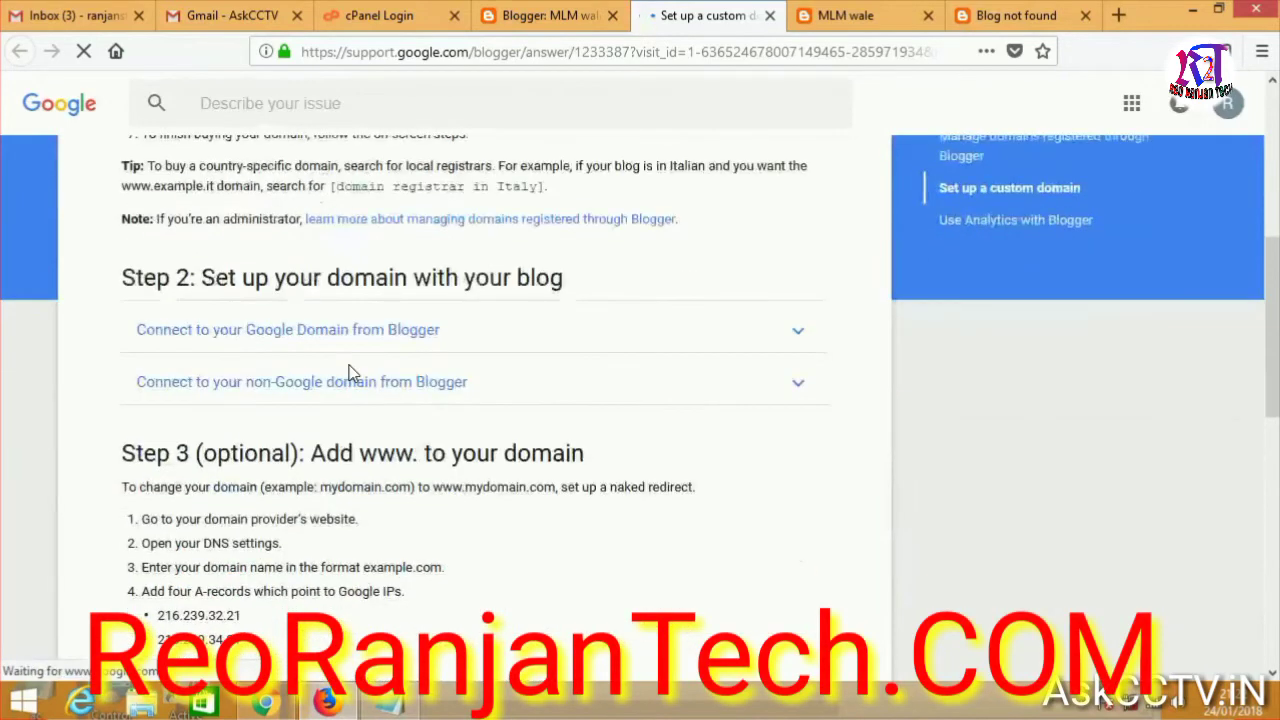
pyautogui.scroll(-2, 349, 372)
pyautogui.scroll(-2, 340, 366)
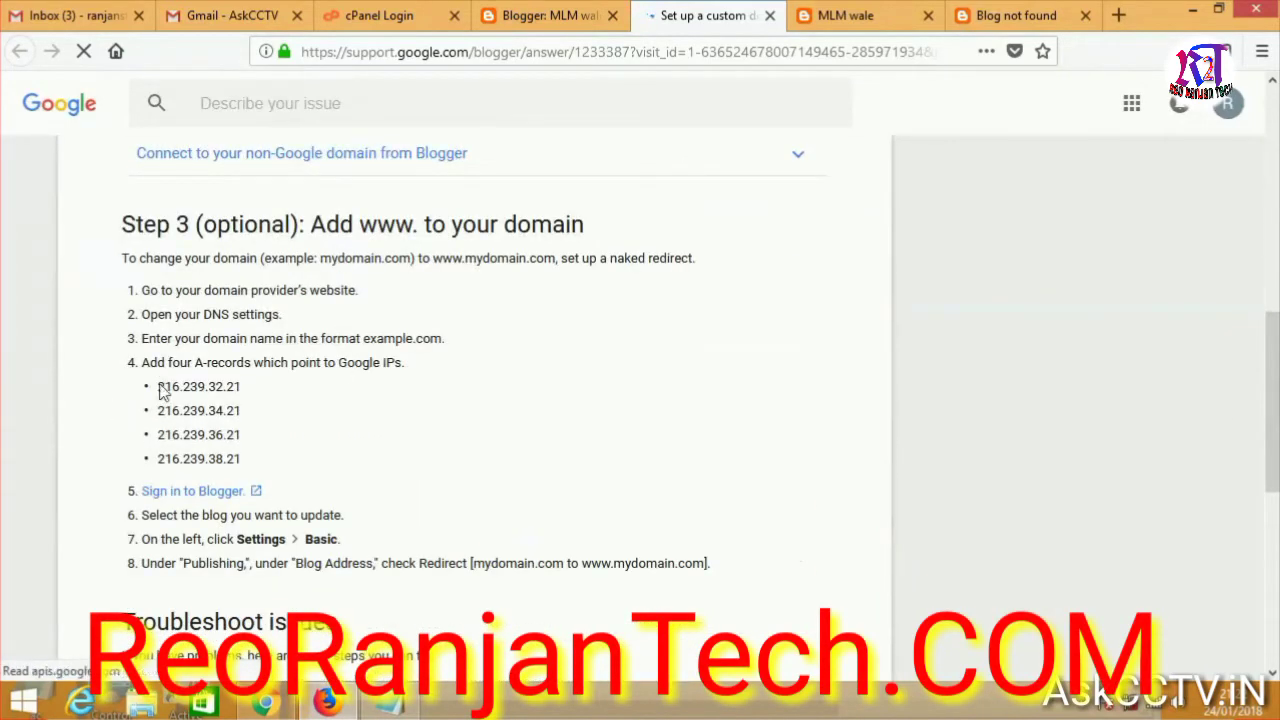
pyautogui.moveTo(158, 386); pyautogui.dragTo(240, 460)
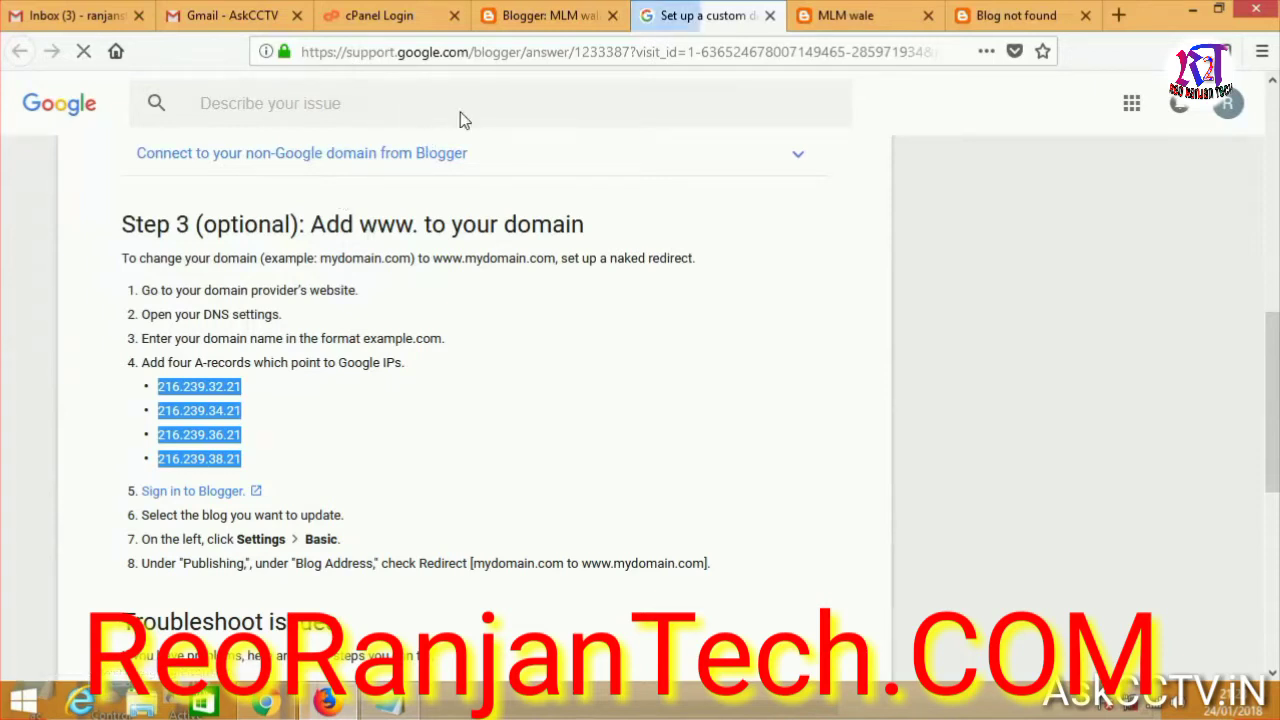
# Copy the cPanel account password from the AskCCTV e-mail in Gmail
pyautogui.click(366, 20)
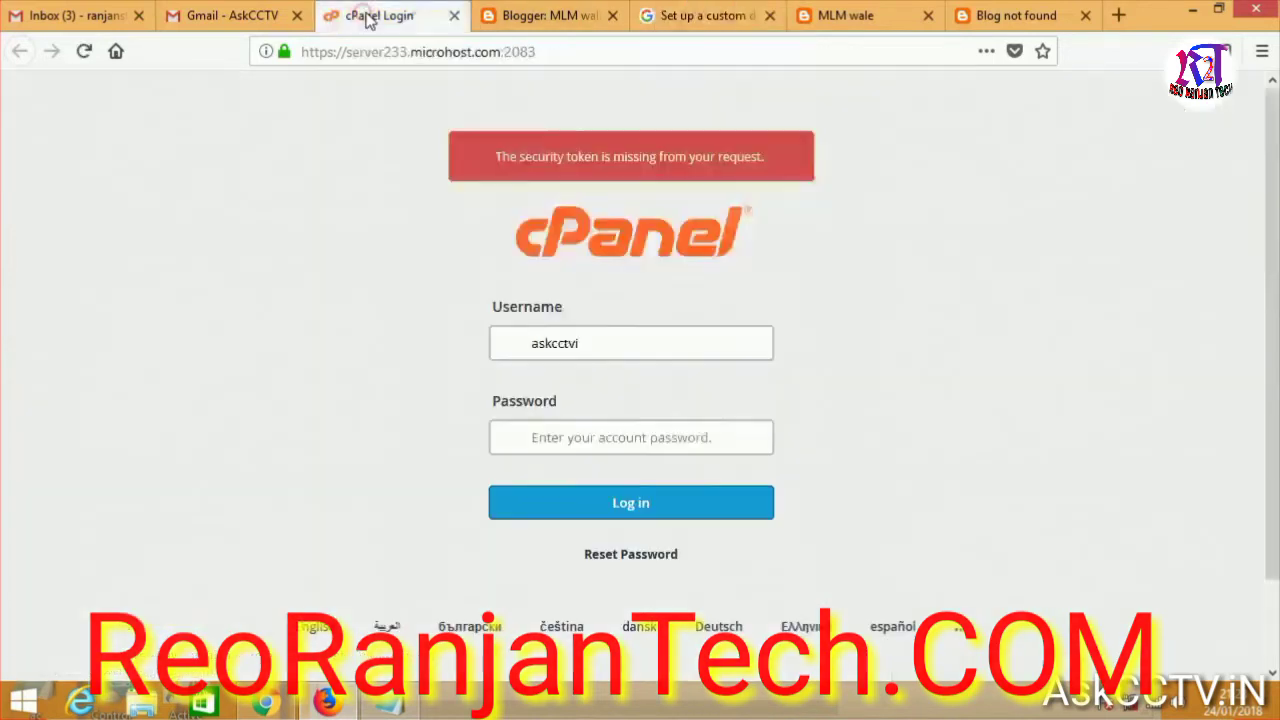
pyautogui.click(238, 18)
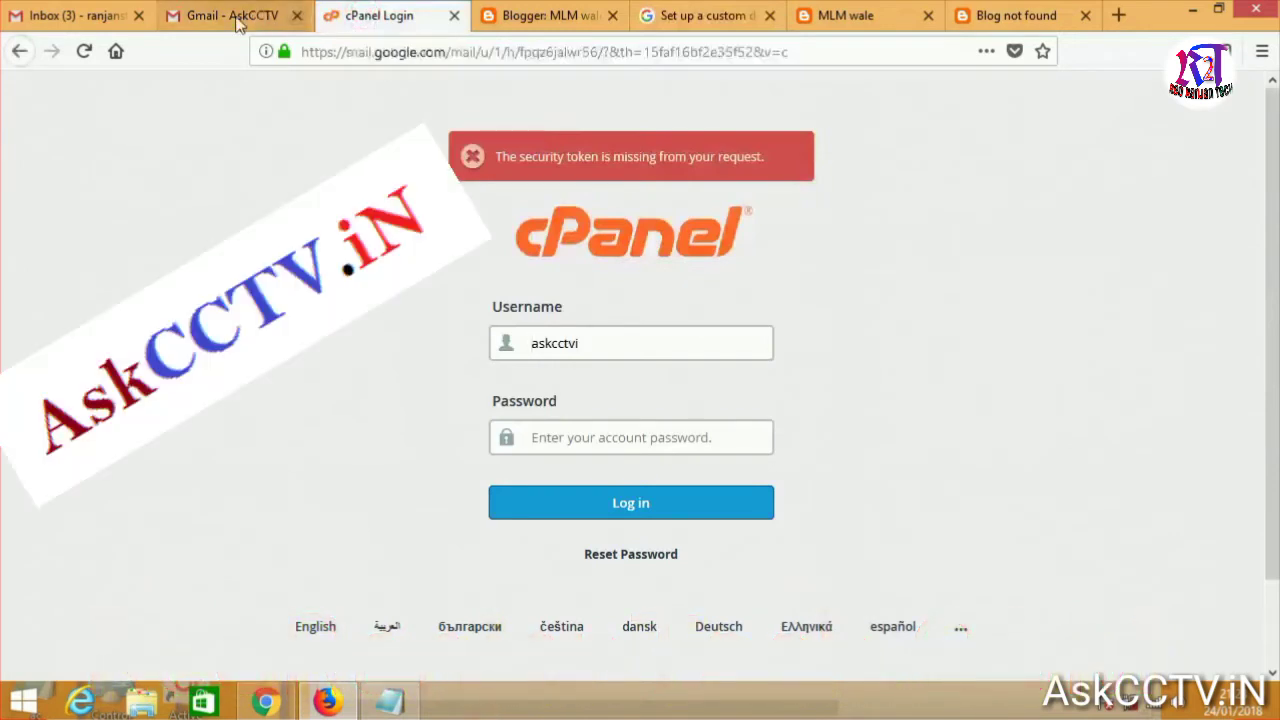
pyautogui.rightClick(228, 348)
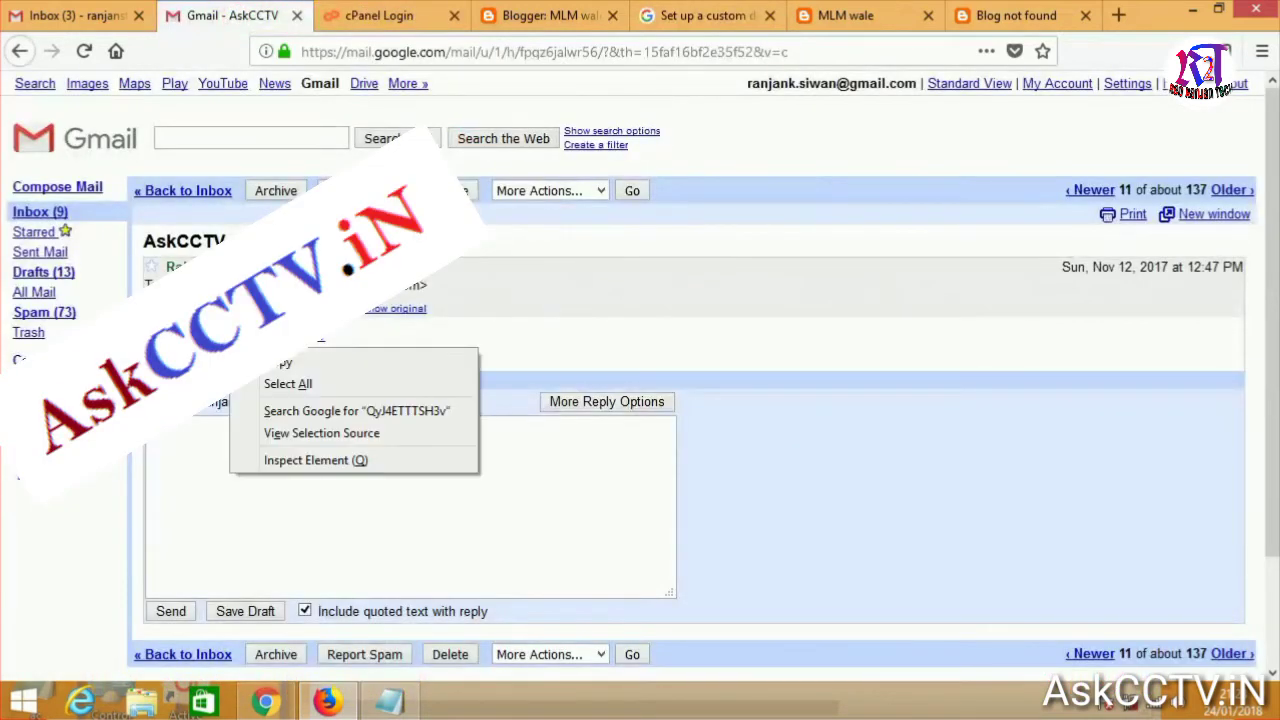
pyautogui.press('Escape')
# Log in to cPanel by pasting the account password, and decline saving the login in the browser
pyautogui.click(363, 20)
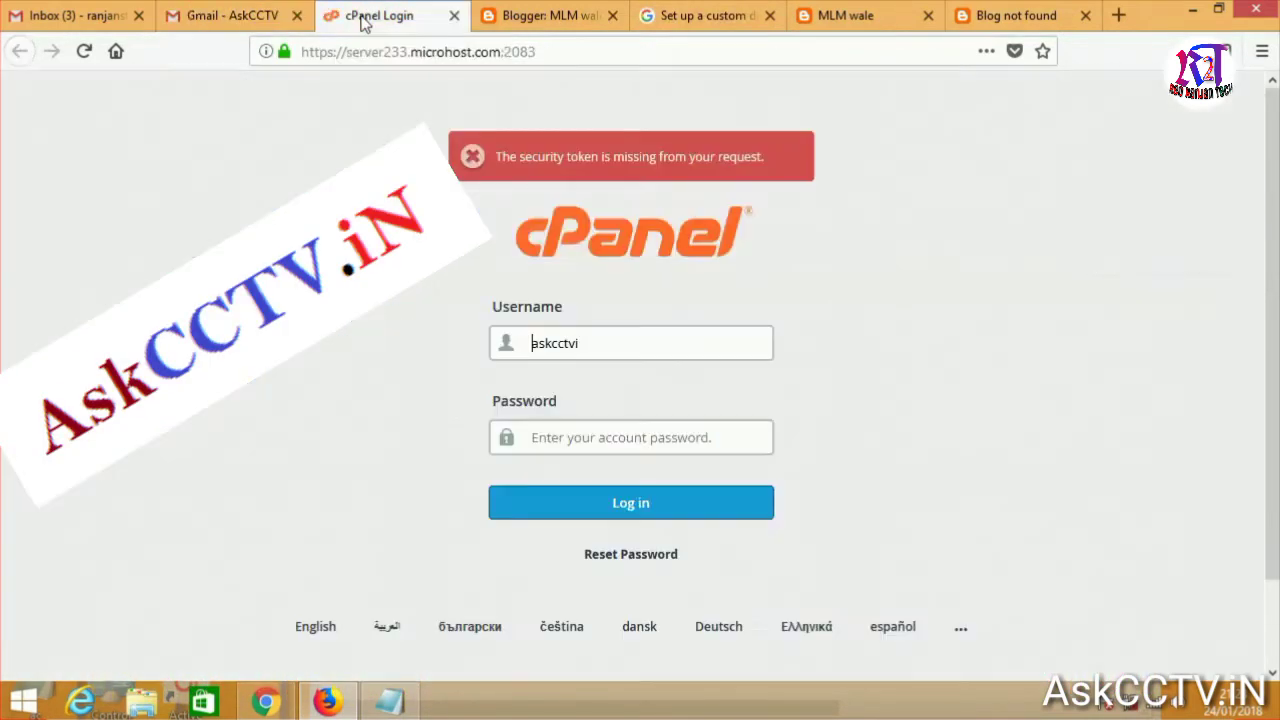
pyautogui.click(575, 434)
pyautogui.rightClick(571, 440)
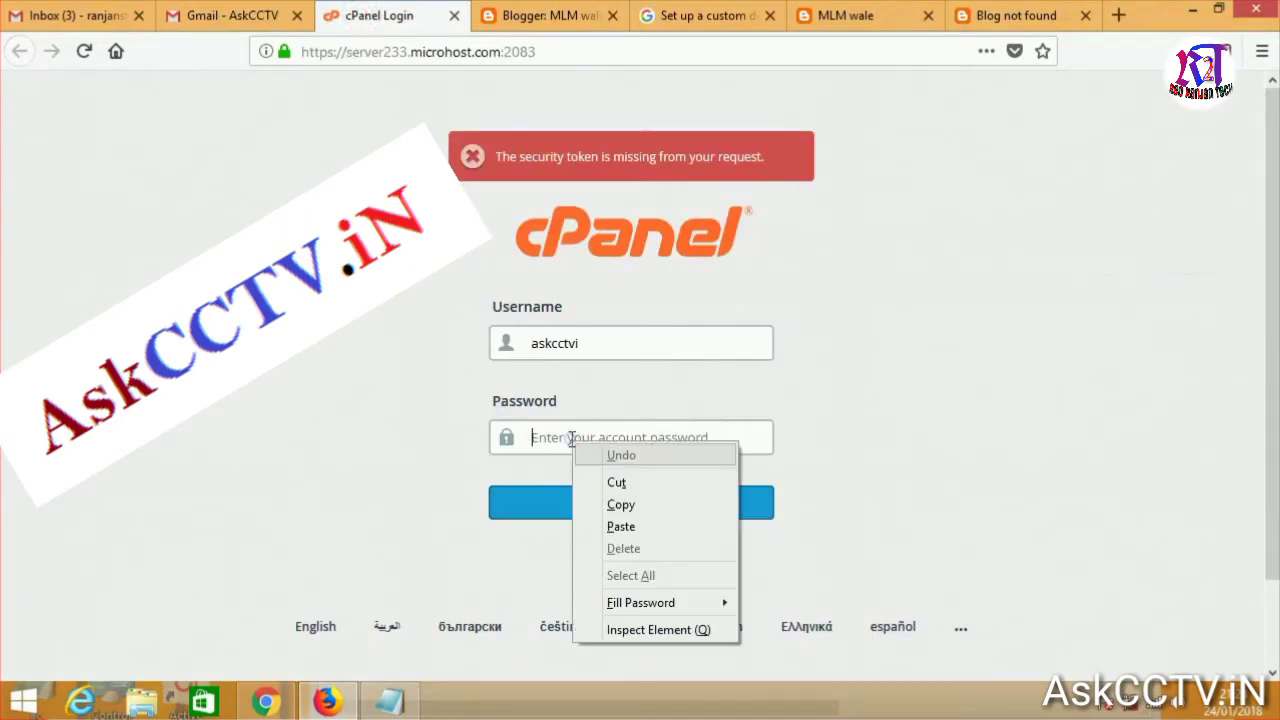
pyautogui.click(603, 526)
pyautogui.click(595, 514)
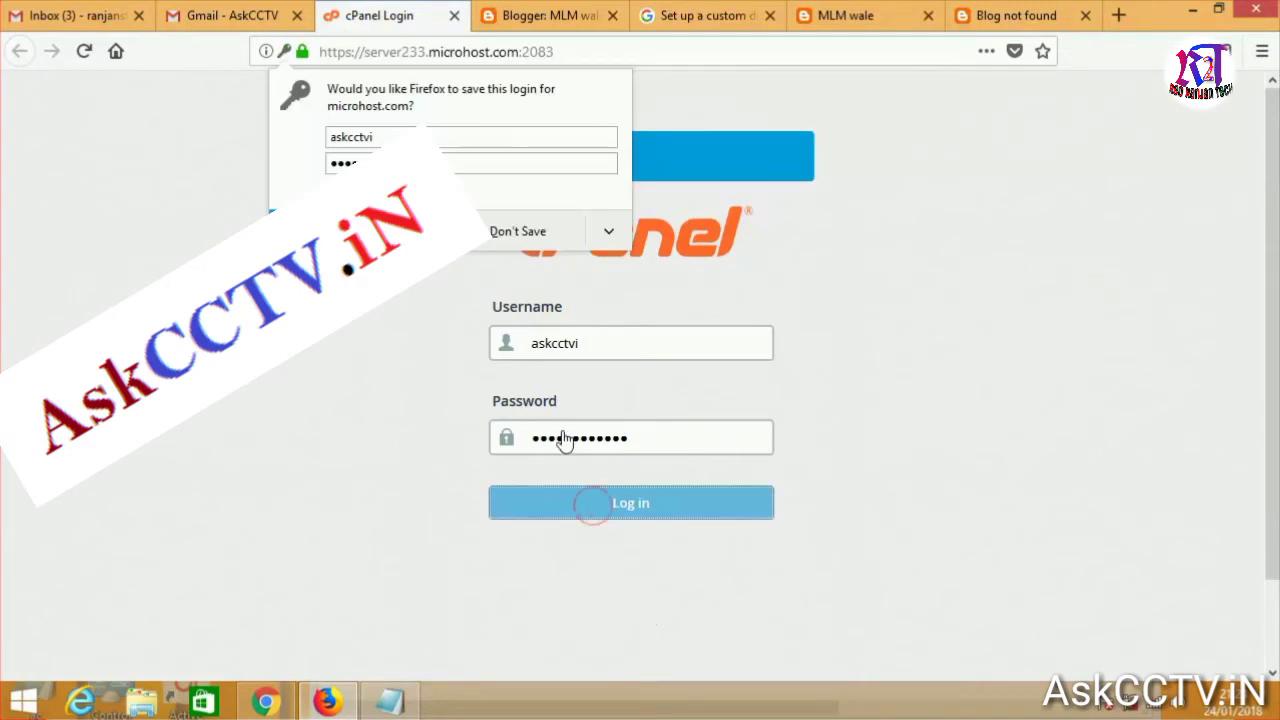
pyautogui.click(503, 232)
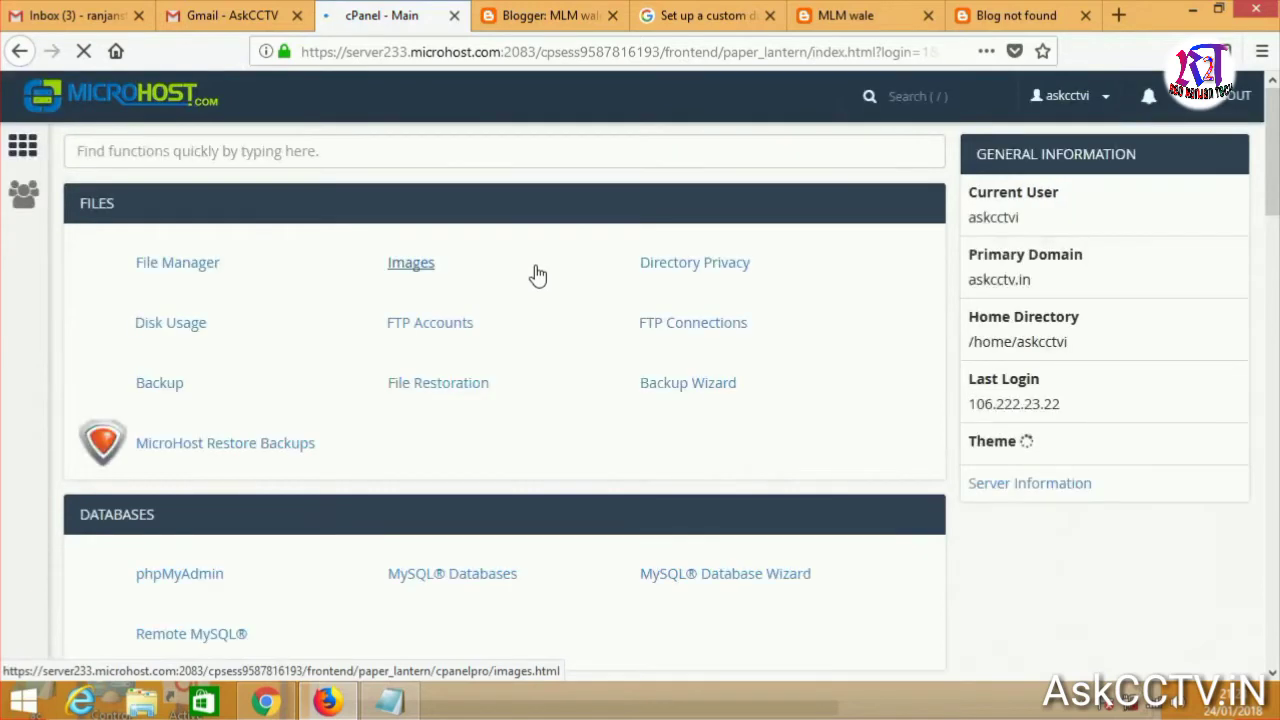
# Open cPanel's Advanced Zone Editor and choose mlmwale.in as the domain to manage
pyautogui.scroll(-4, 376, 314)
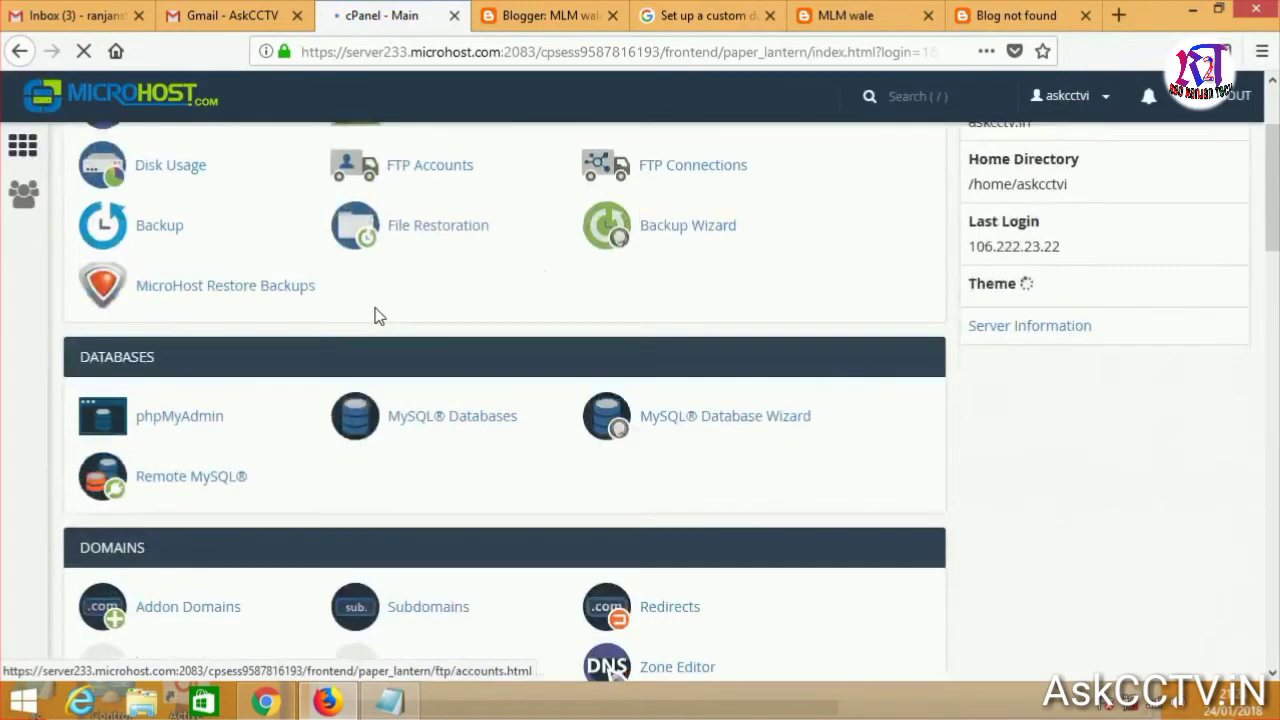
pyautogui.scroll(-2, 378, 316)
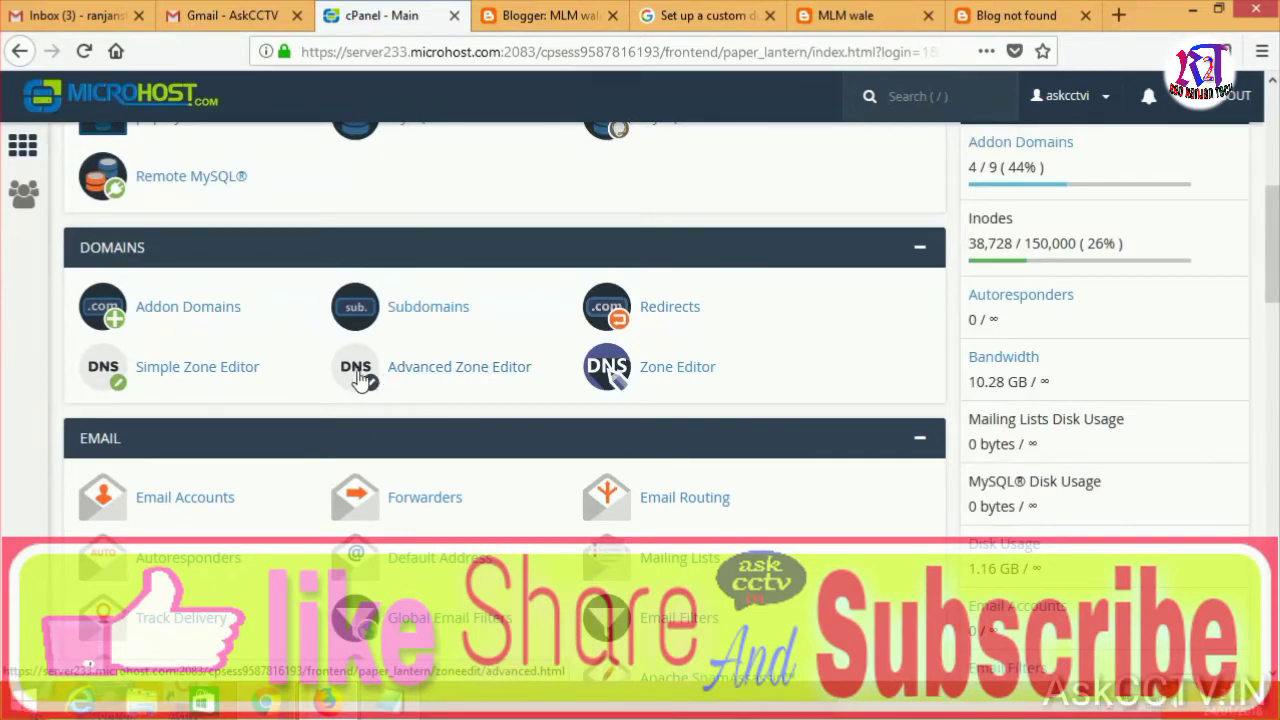
pyautogui.click(424, 377)
pyautogui.click(448, 371)
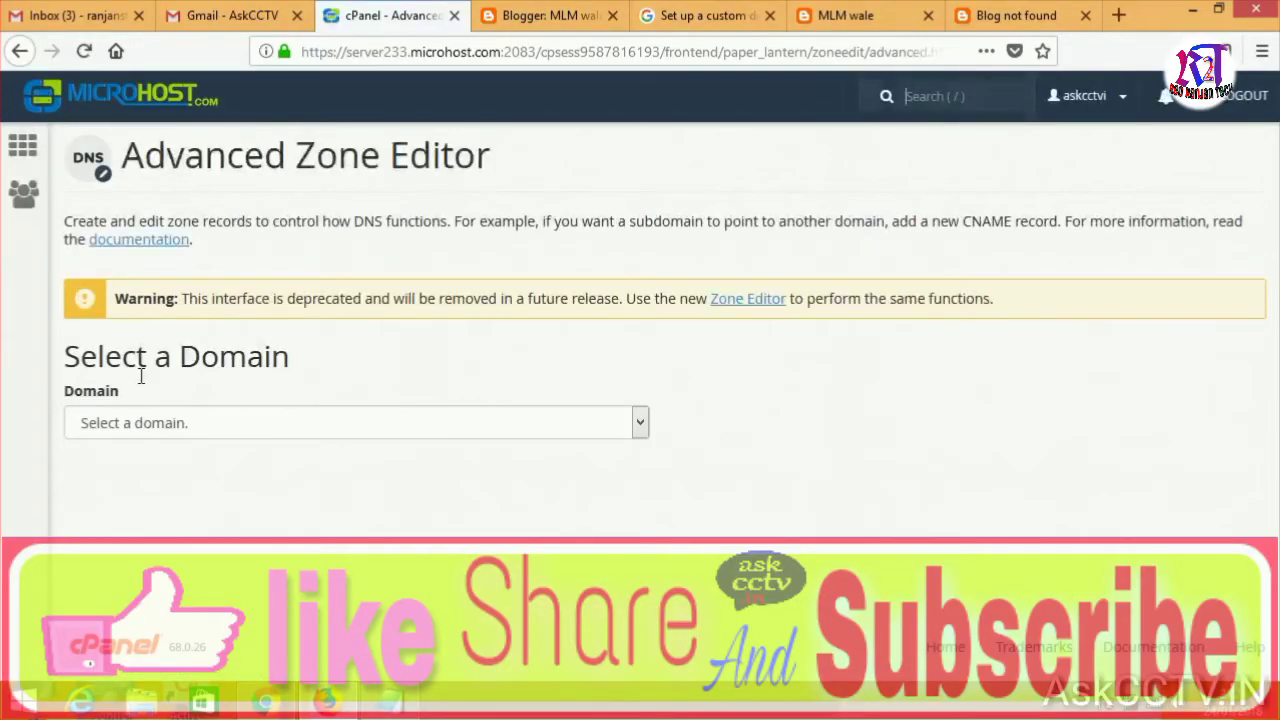
pyautogui.click(638, 429)
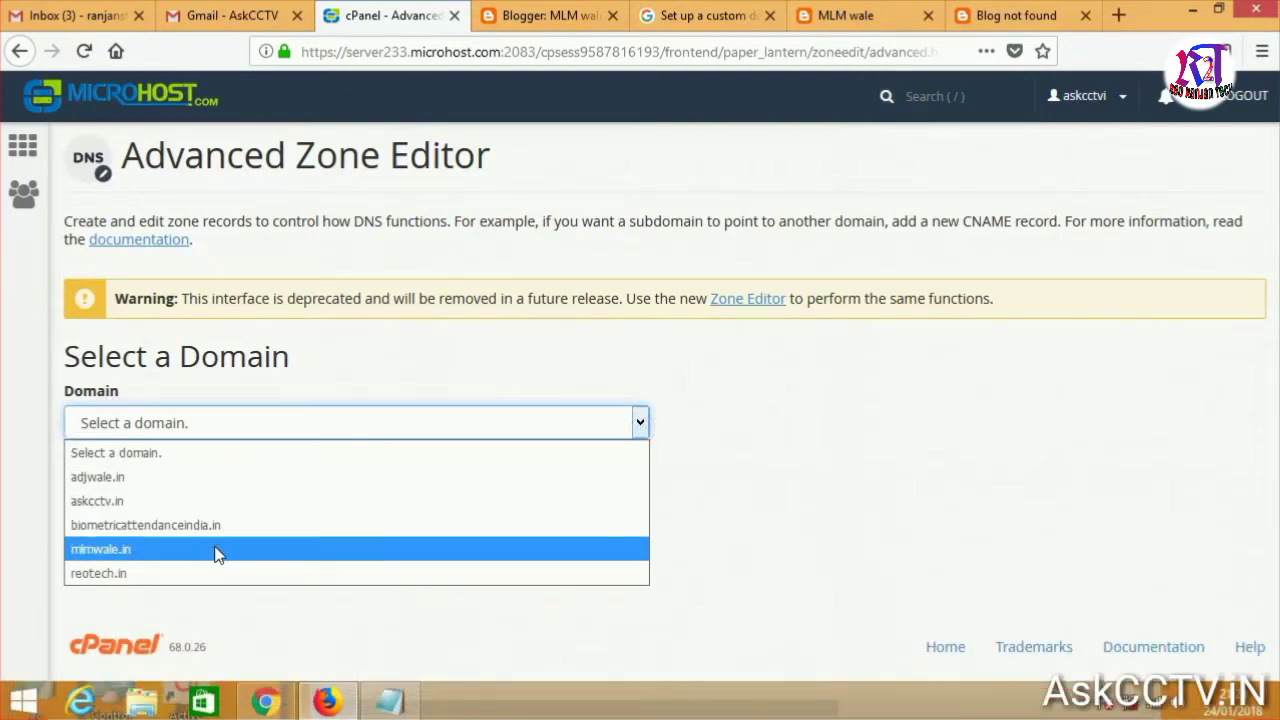
pyautogui.click(112, 552)
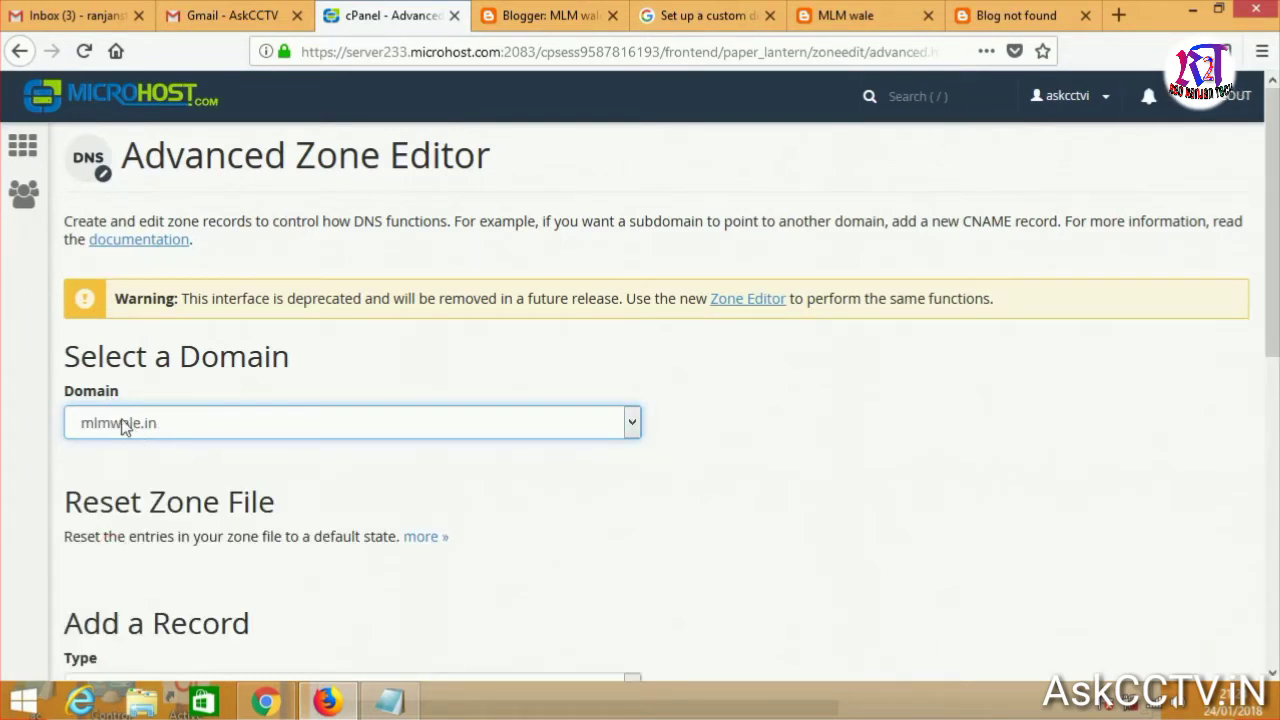
pyautogui.scroll(-4, 246, 449)
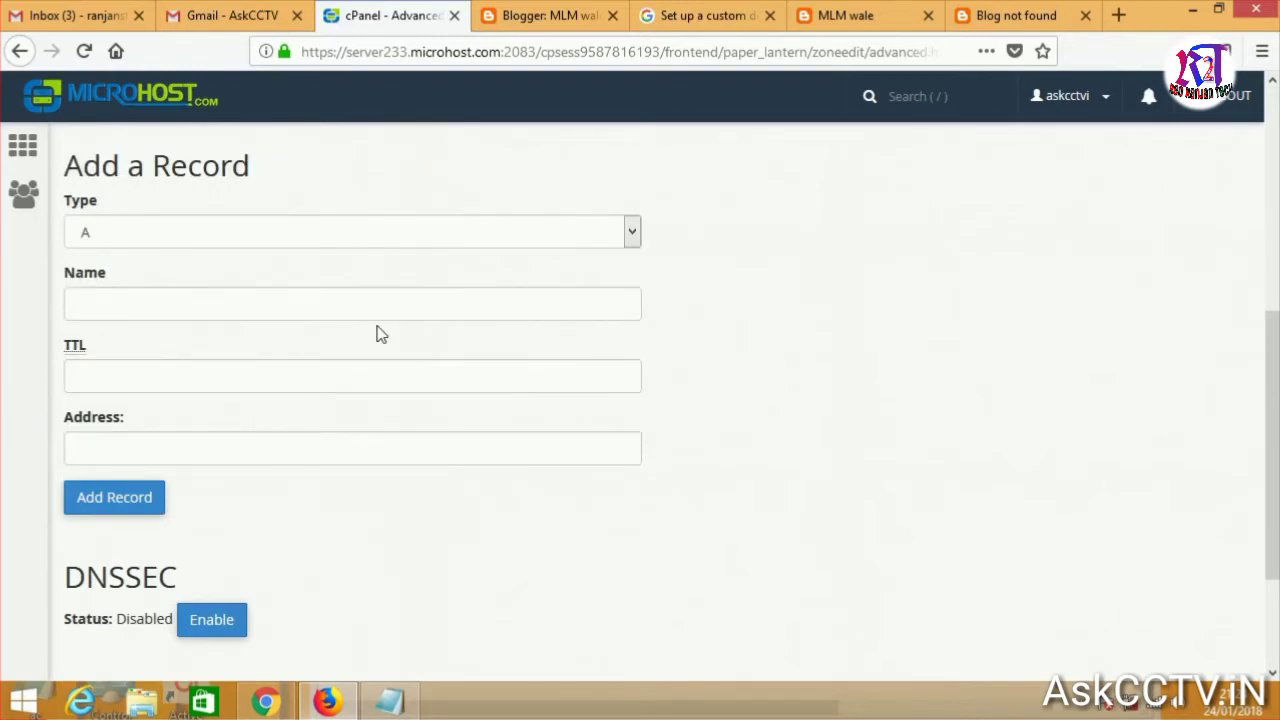
pyautogui.scroll(-1, 461, 489)
pyautogui.scroll(-3, 467, 500)
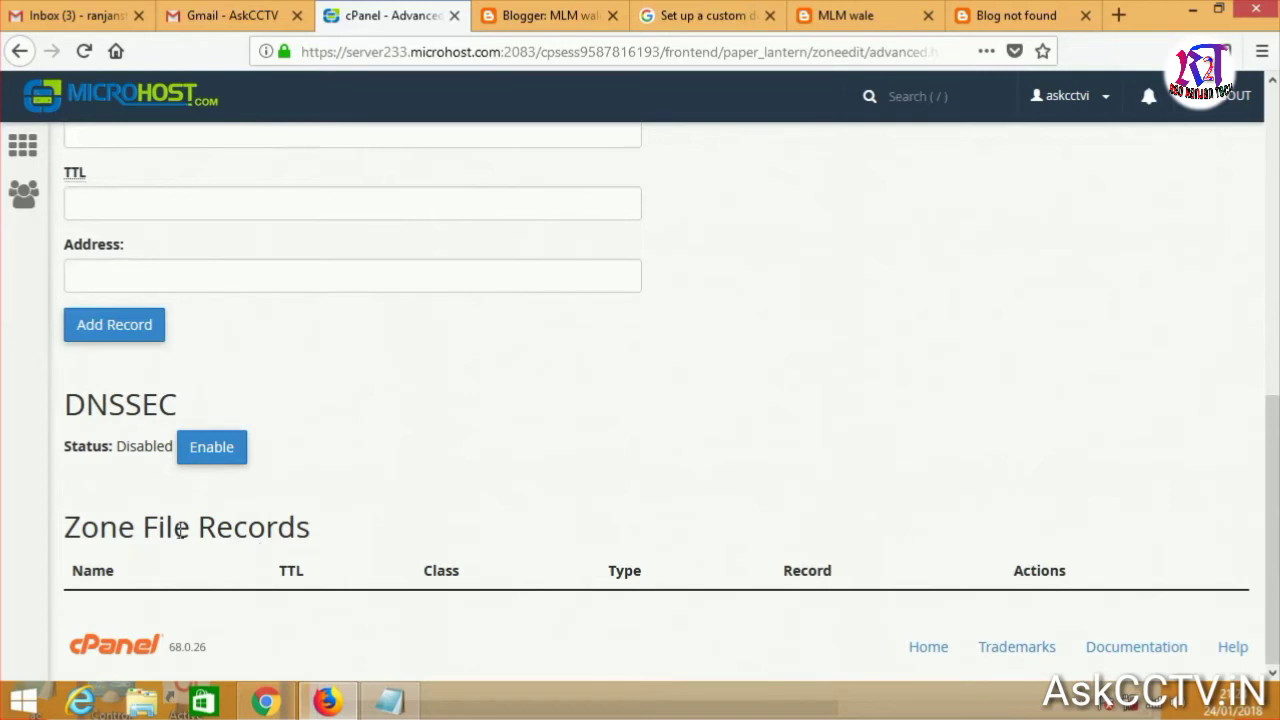
pyautogui.scroll(3, 784, 634)
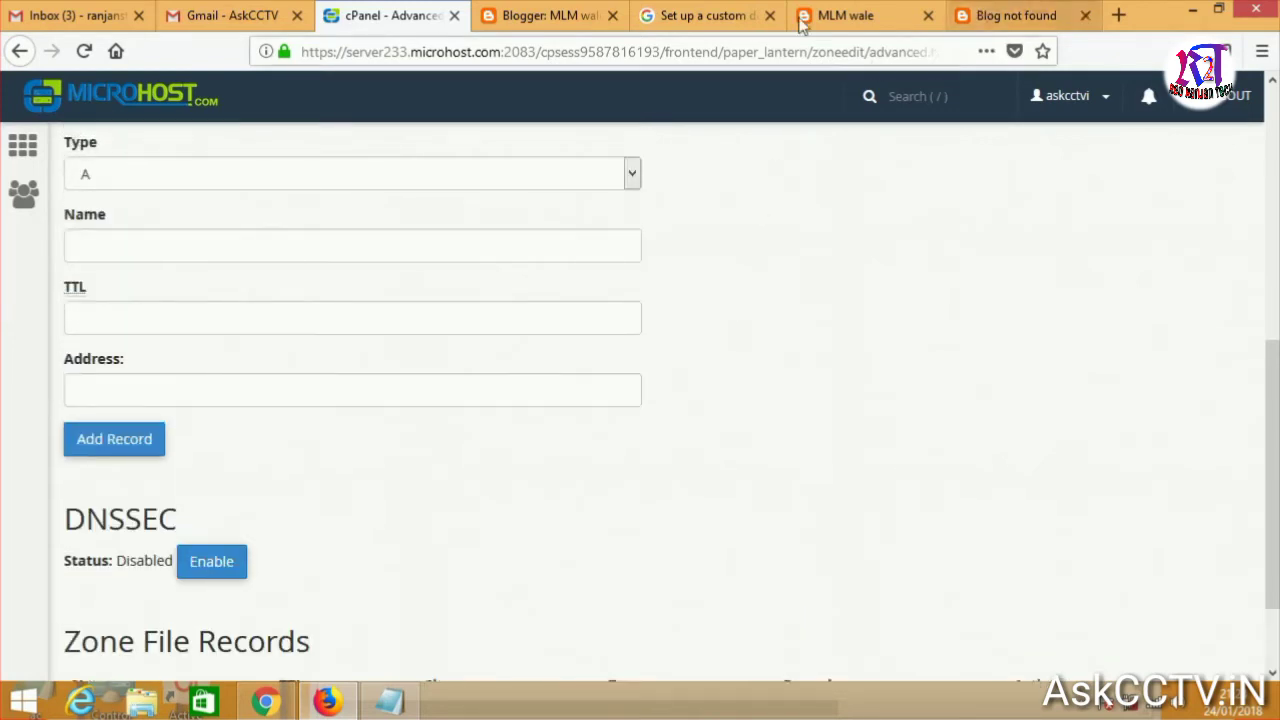
# Copy the first Google A-record IP, 216.239.32.21, from the custom domain help page and check Blogger's third-party domain settings
pyautogui.click(672, 18)
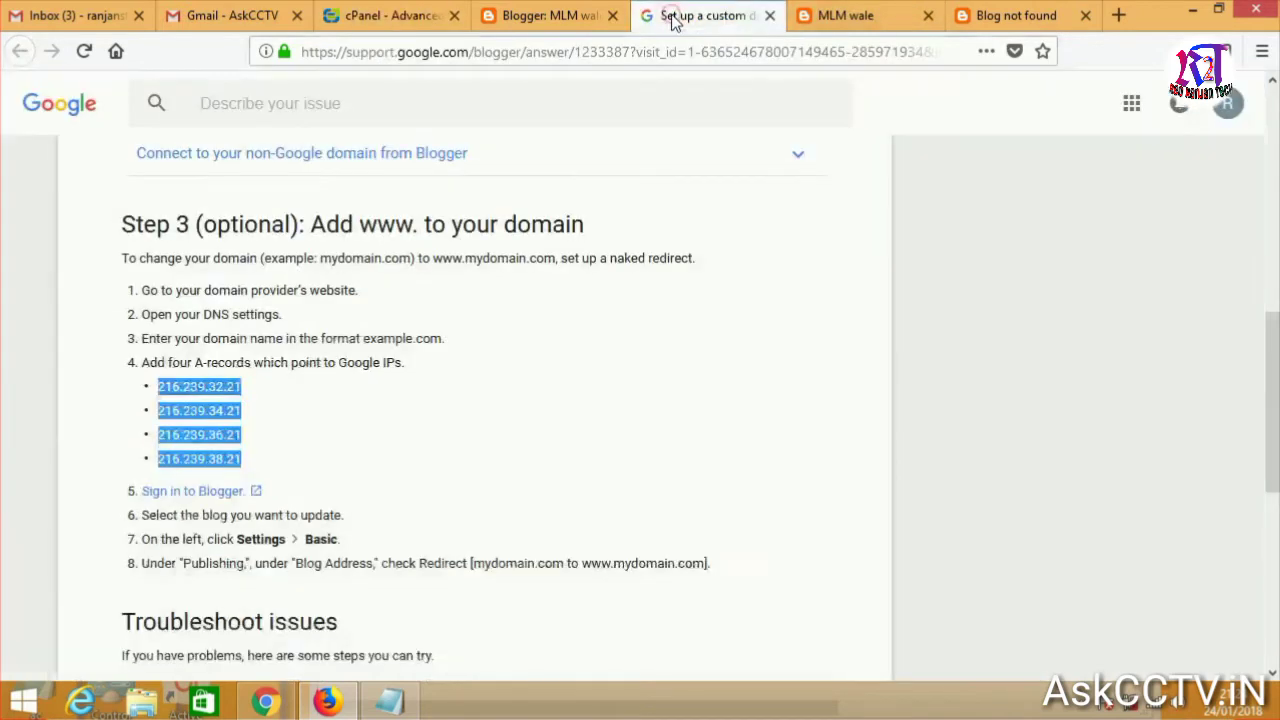
pyautogui.click(545, 318)
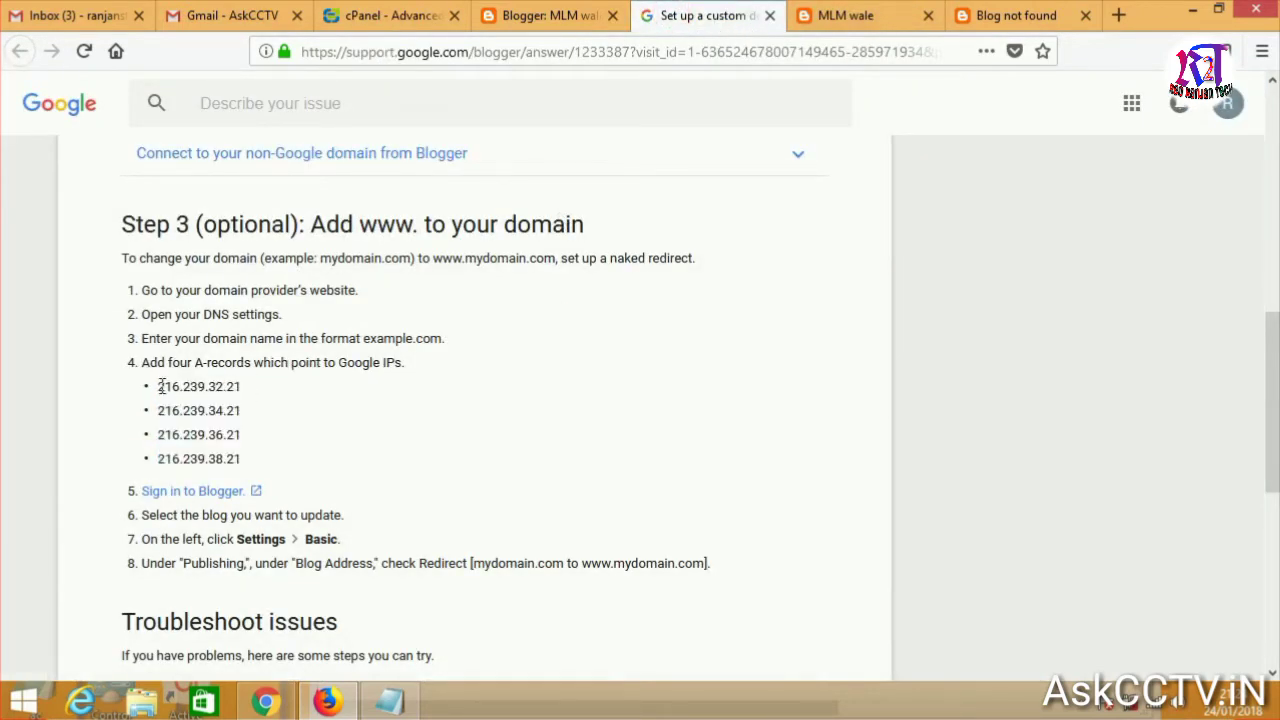
pyautogui.moveTo(157, 388); pyautogui.dragTo(246, 403)
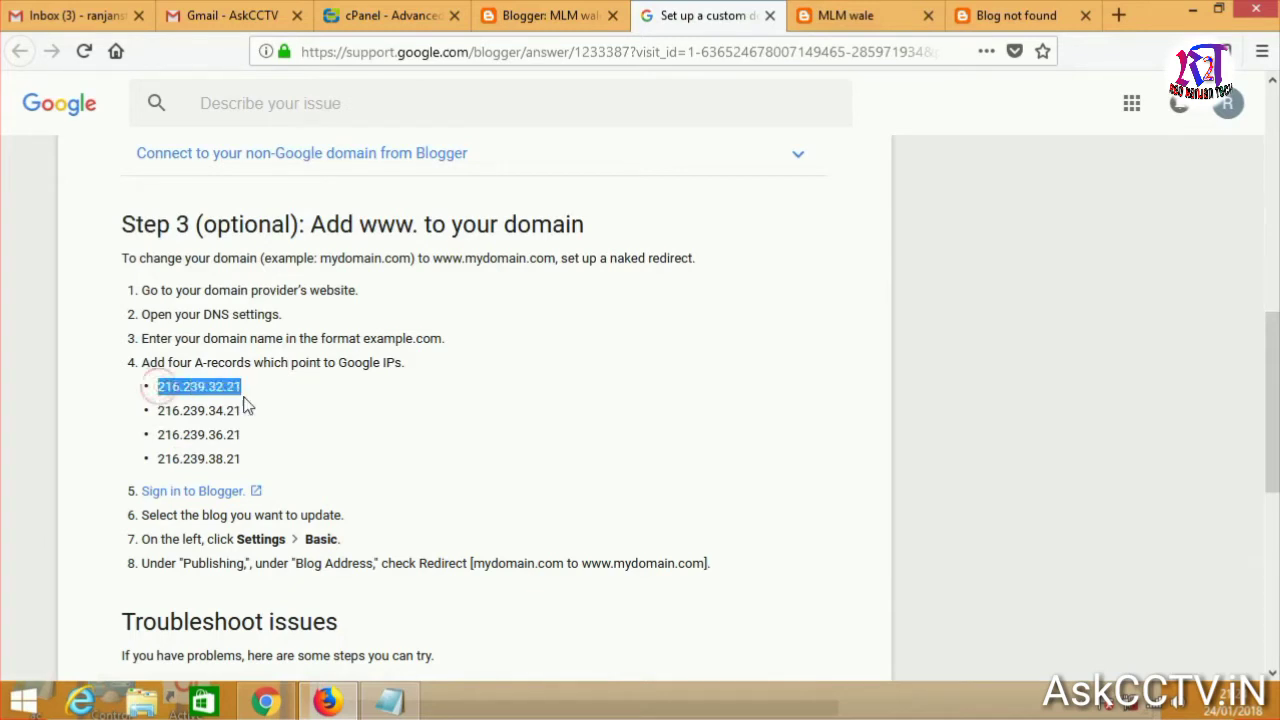
pyautogui.rightClick(247, 391)
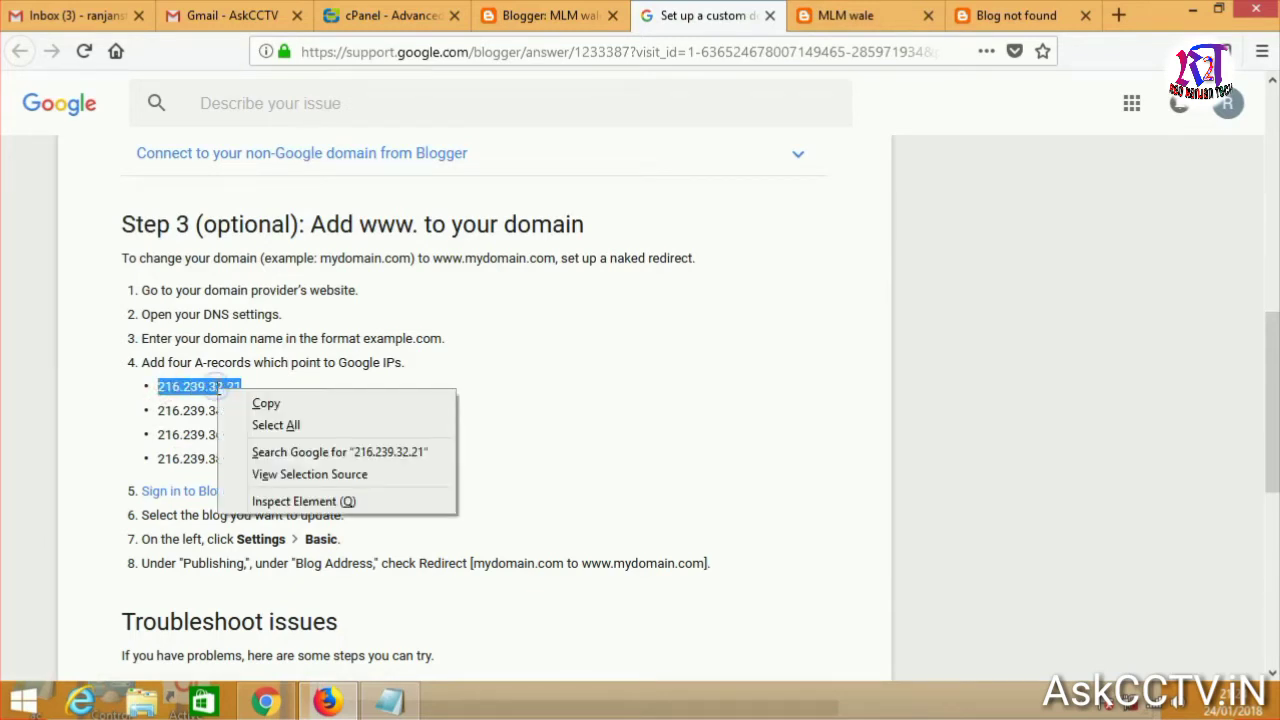
pyautogui.click(262, 402)
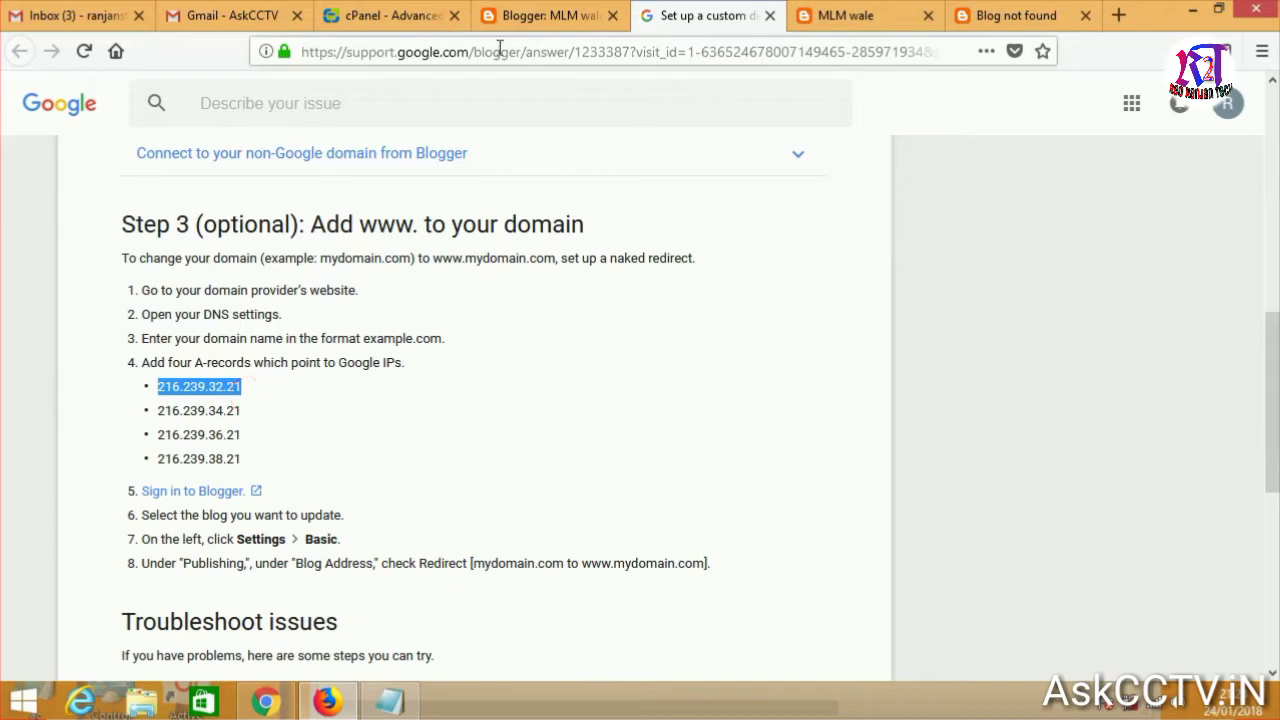
pyautogui.click(532, 16)
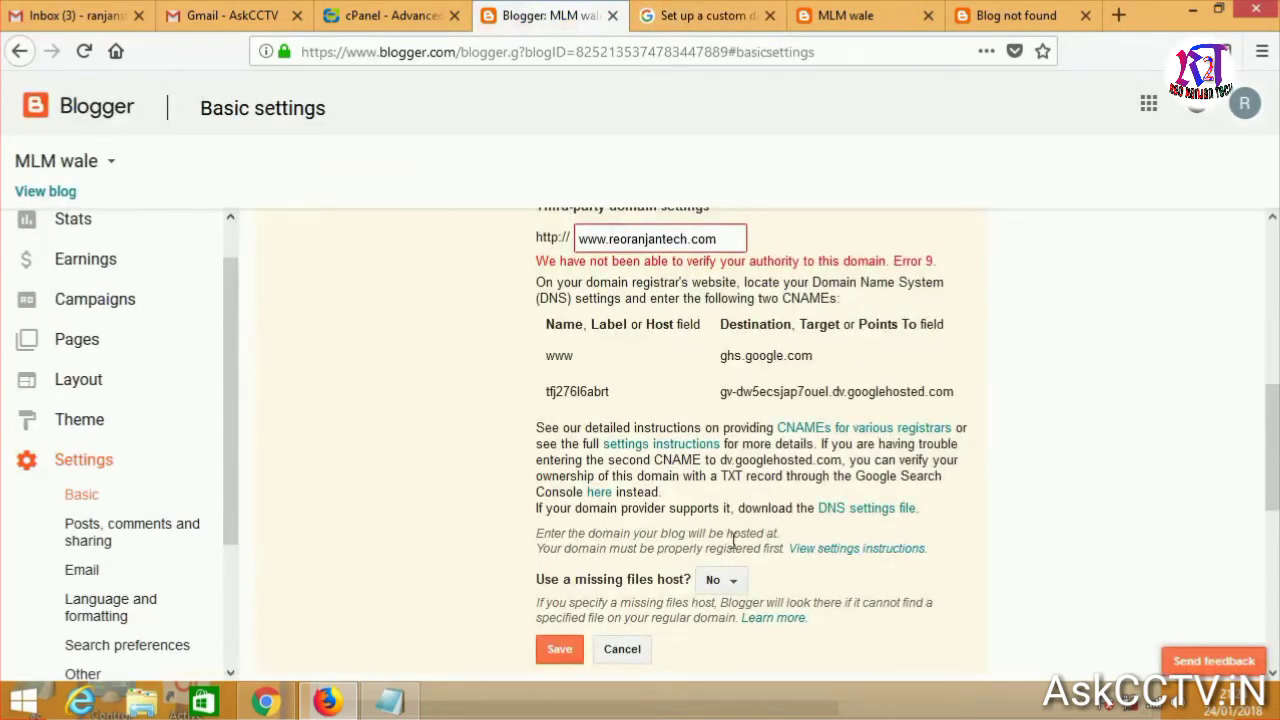
pyautogui.moveTo(633, 533); pyautogui.dragTo(930, 550)
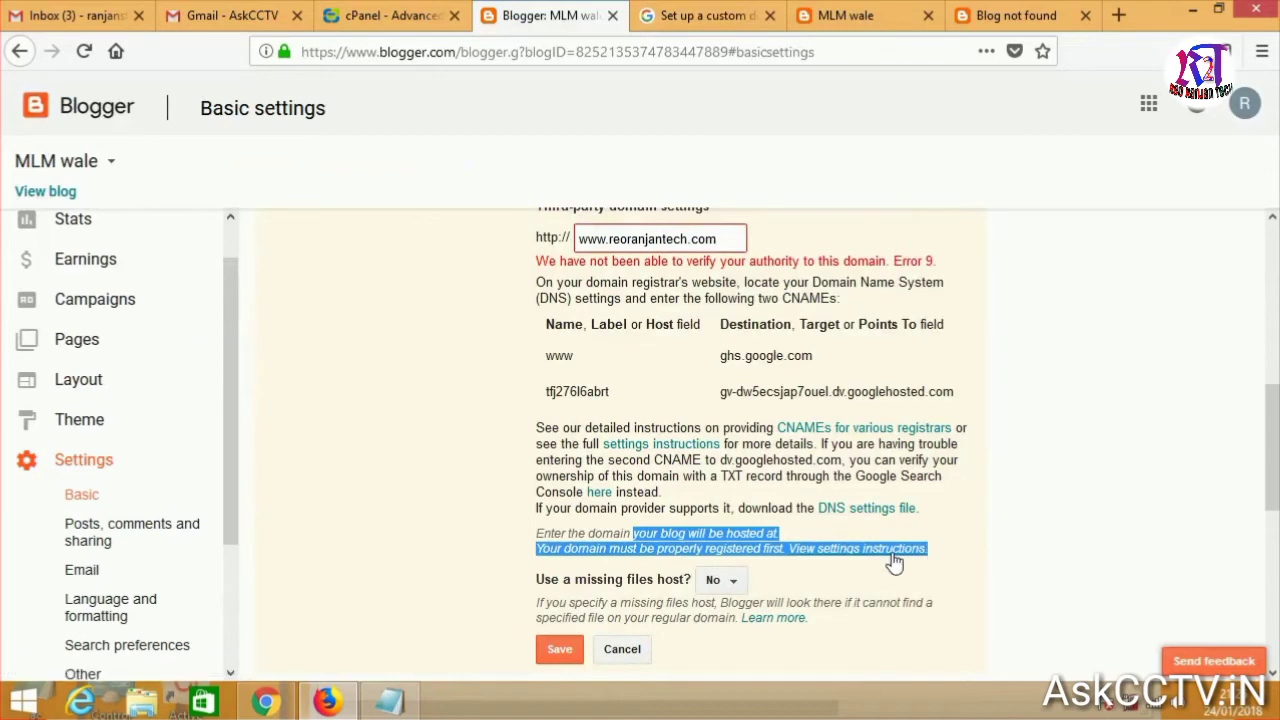
# Copy the IP 216.239.32.21 from Step 3 of the custom domain help page and return to the zone editor
pyautogui.click(691, 18)
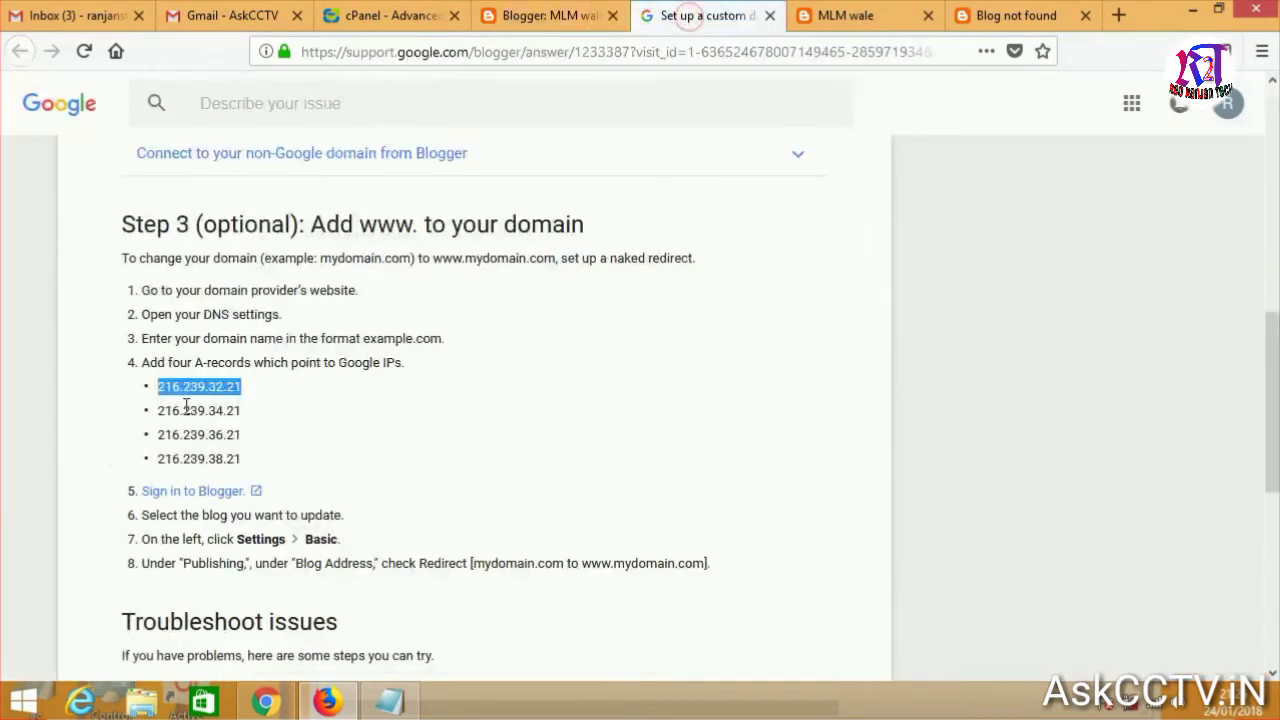
pyautogui.click(189, 404)
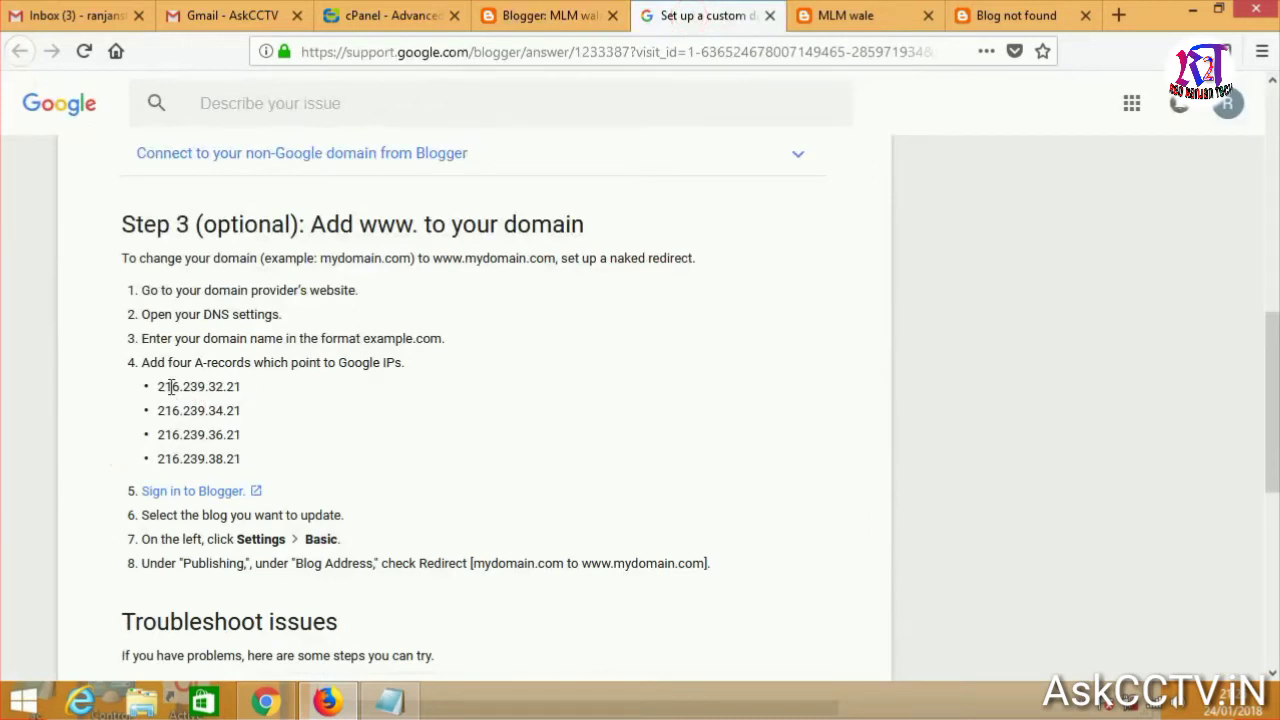
pyautogui.moveTo(157, 386); pyautogui.dragTo(246, 400)
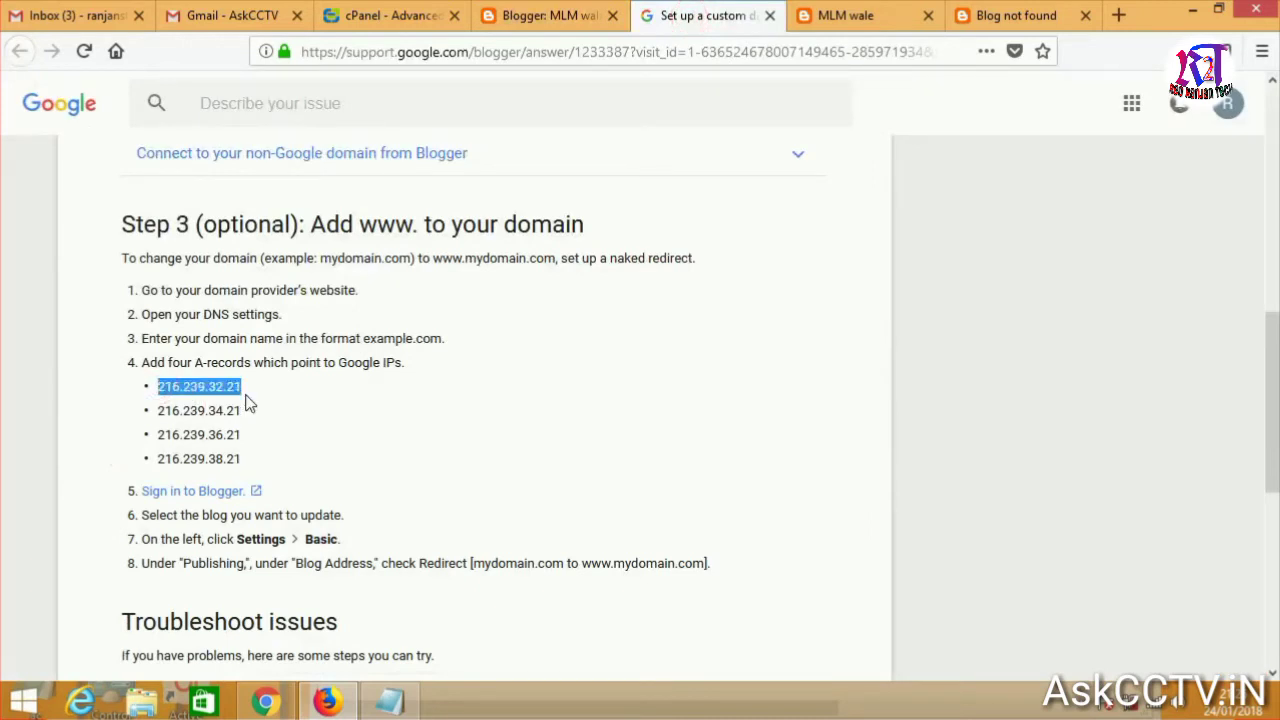
pyautogui.rightClick(210, 385)
pyautogui.click(252, 394)
pyautogui.click(503, 18)
pyautogui.click(358, 16)
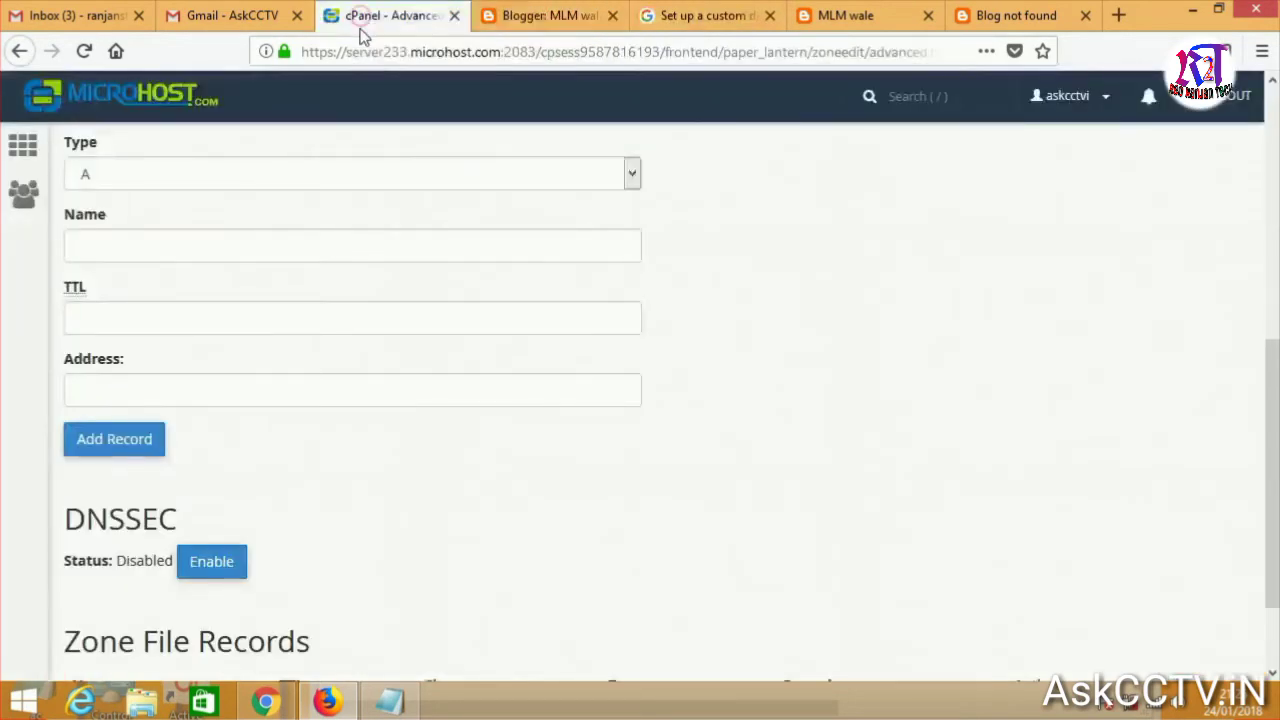
# Set the new DNS record's type to A and its name to "mlmwale.in."
pyautogui.scroll(3, 557, 254)
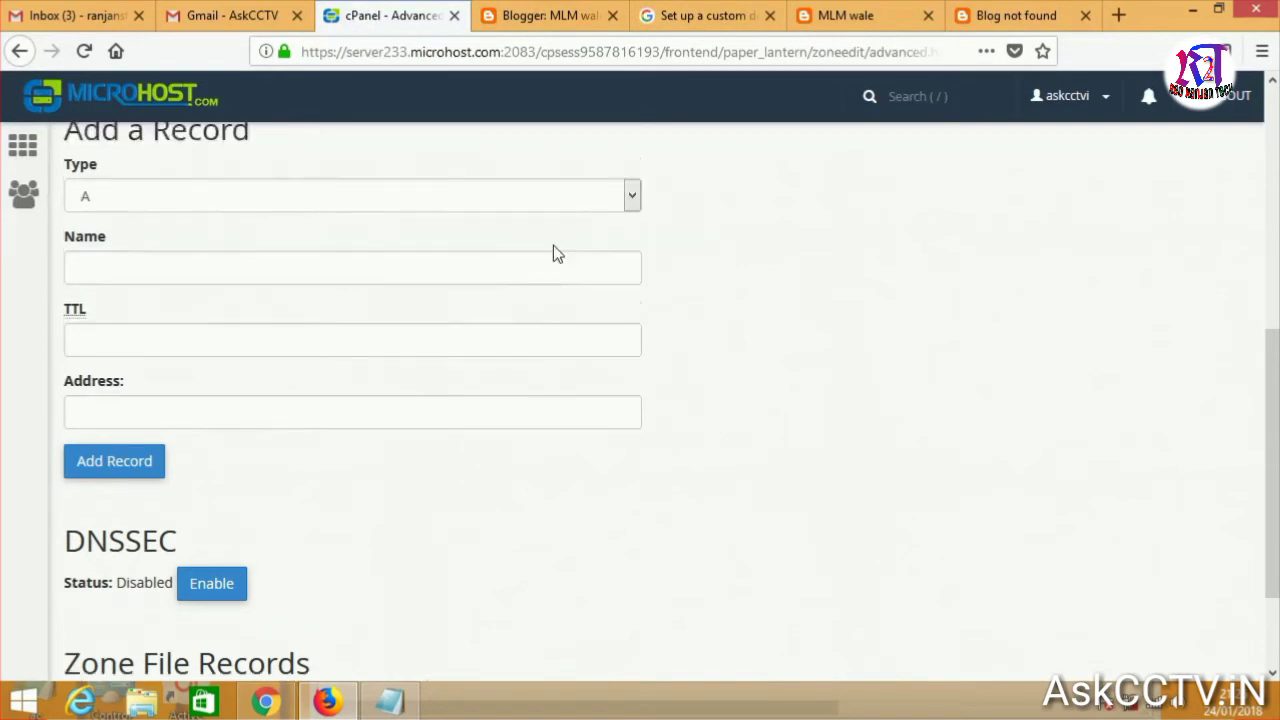
pyautogui.scroll(-2, 323, 334)
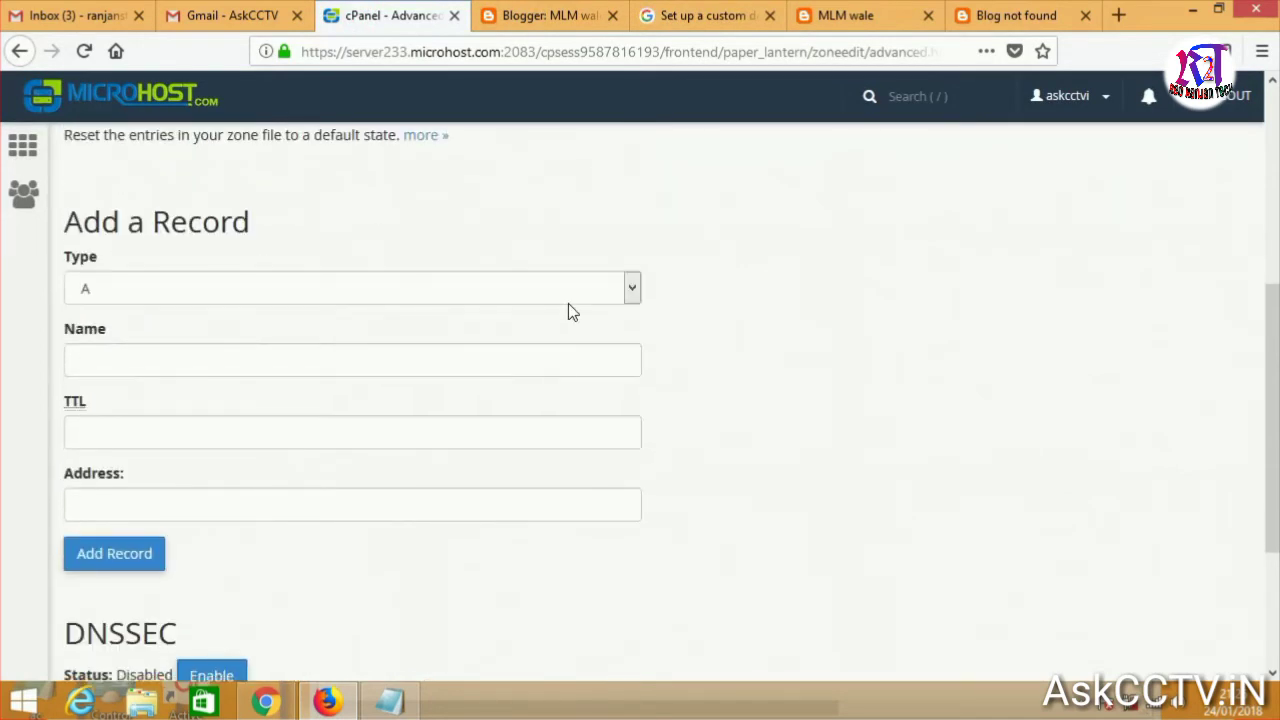
pyautogui.click(571, 298)
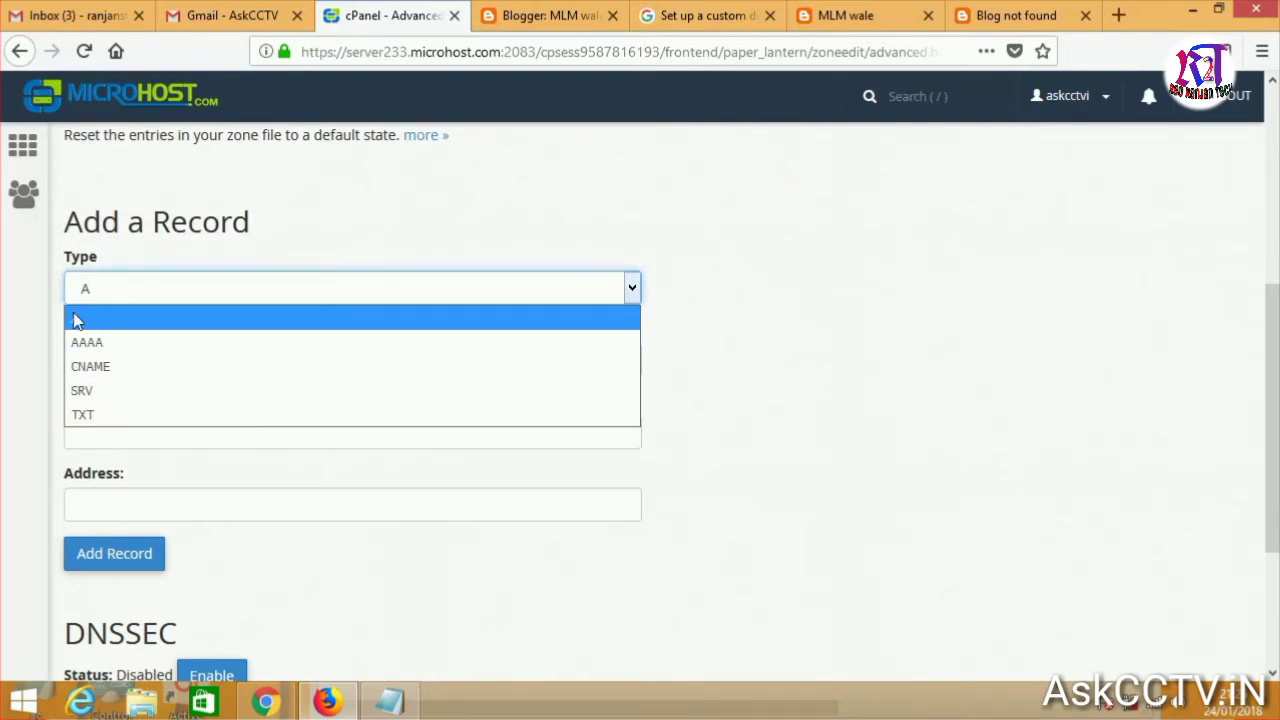
pyautogui.click(130, 320)
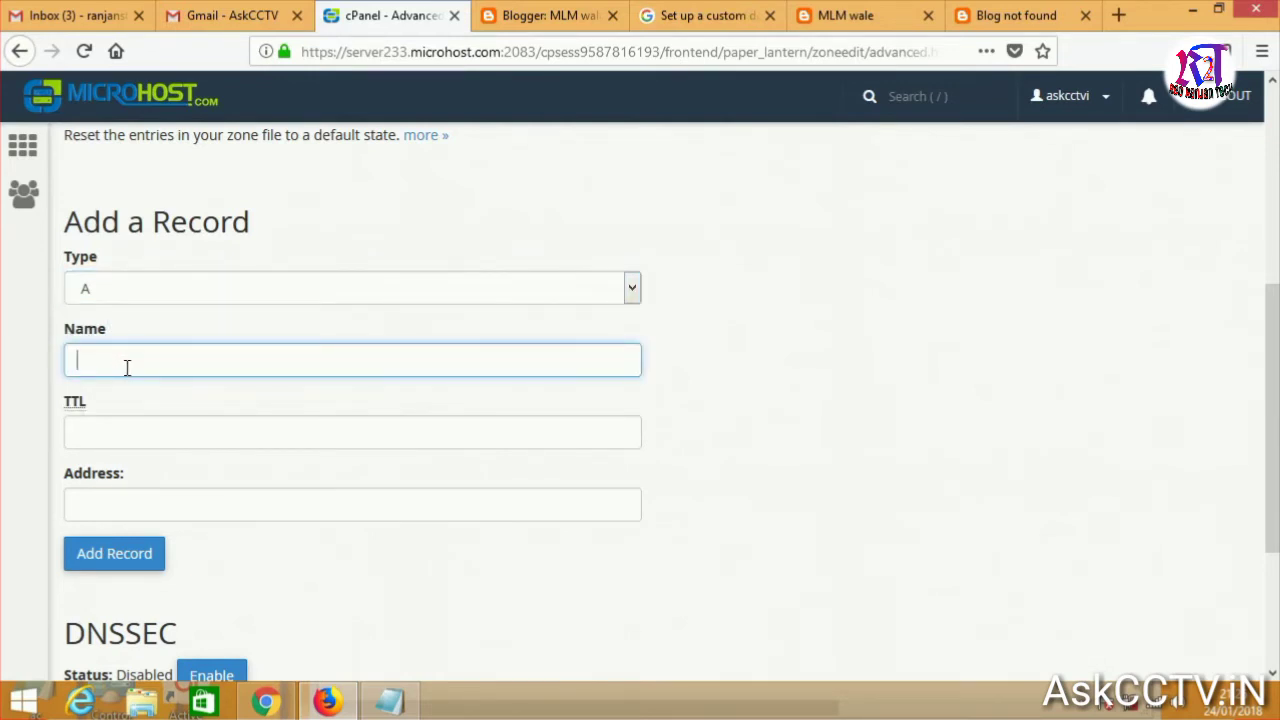
pyautogui.write('mlm')
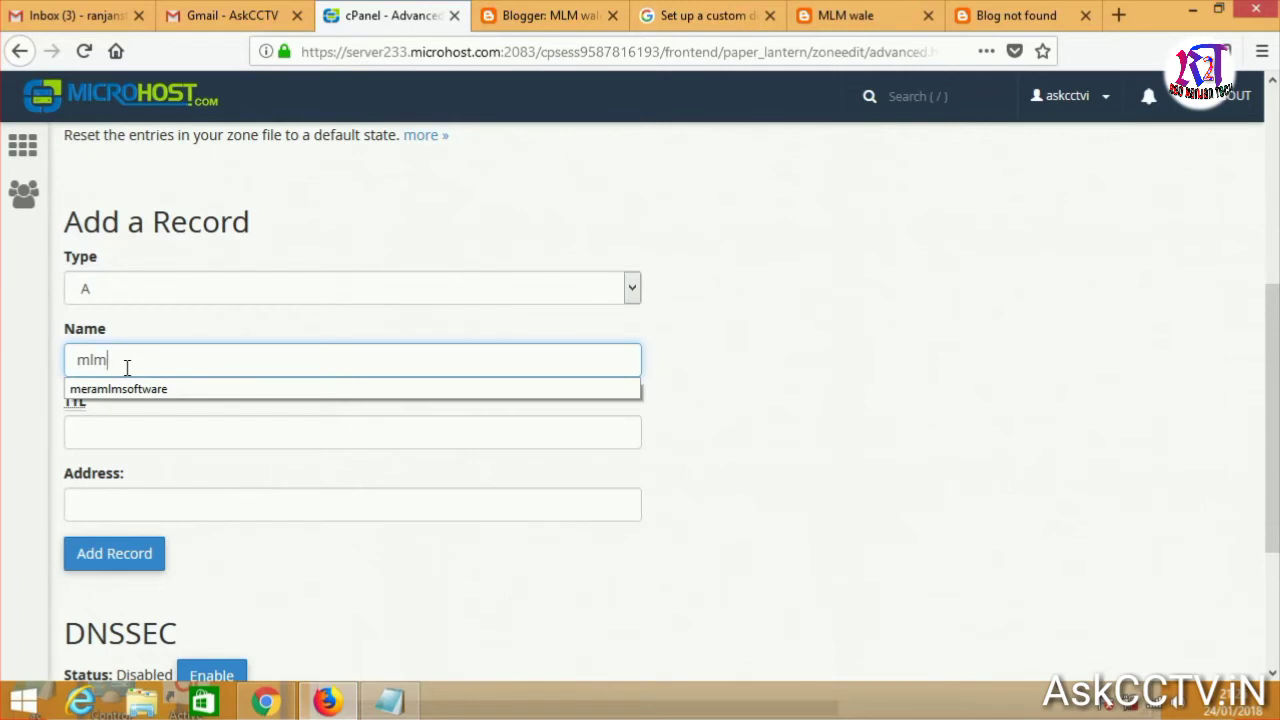
pyautogui.write('wale.in.')
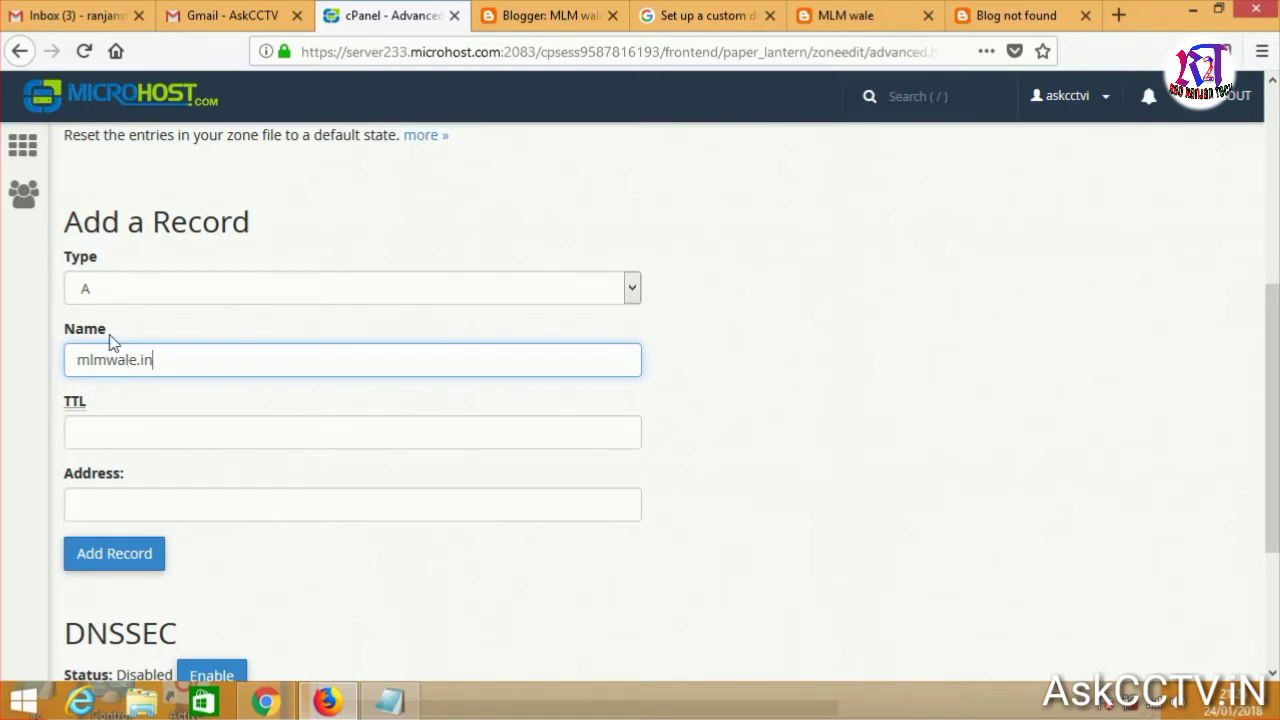
# Paste 216.239.32.21 as the record's address, set its TTL to 30, and add the record to the zone
pyautogui.rightClick(194, 510)
pyautogui.click(243, 599)
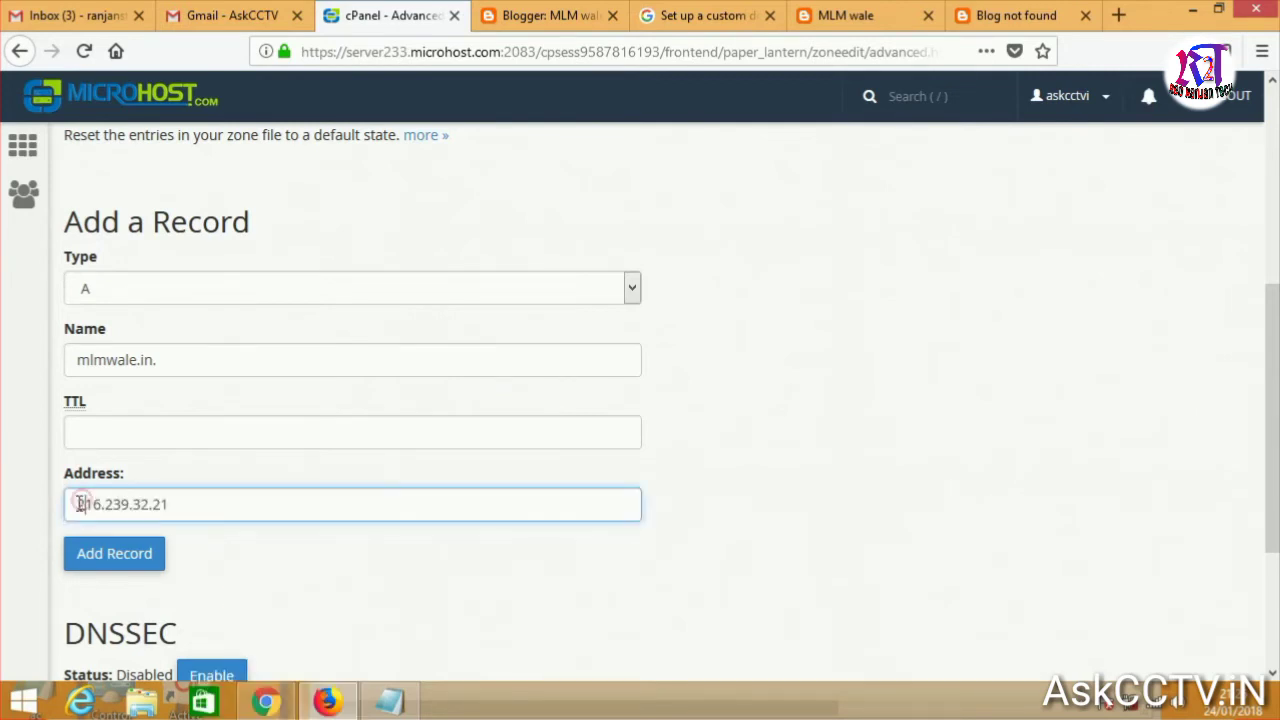
pyautogui.click(126, 430)
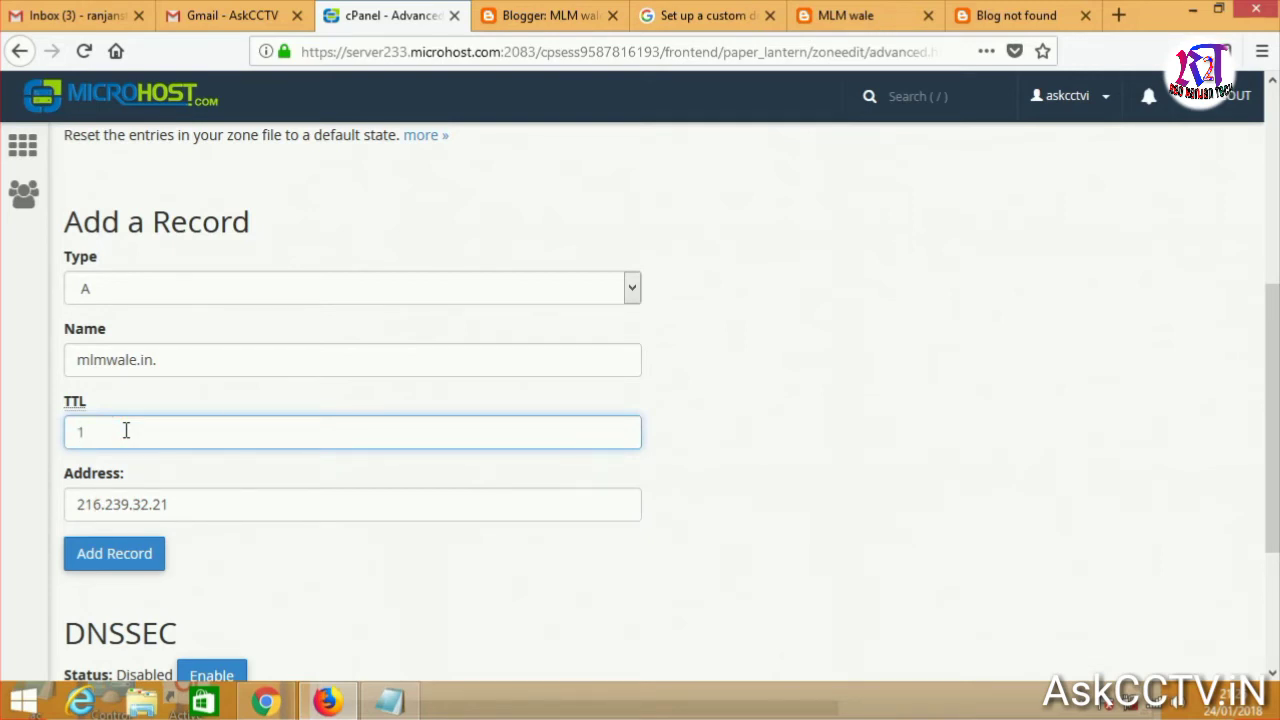
pyautogui.press('BackSpace')
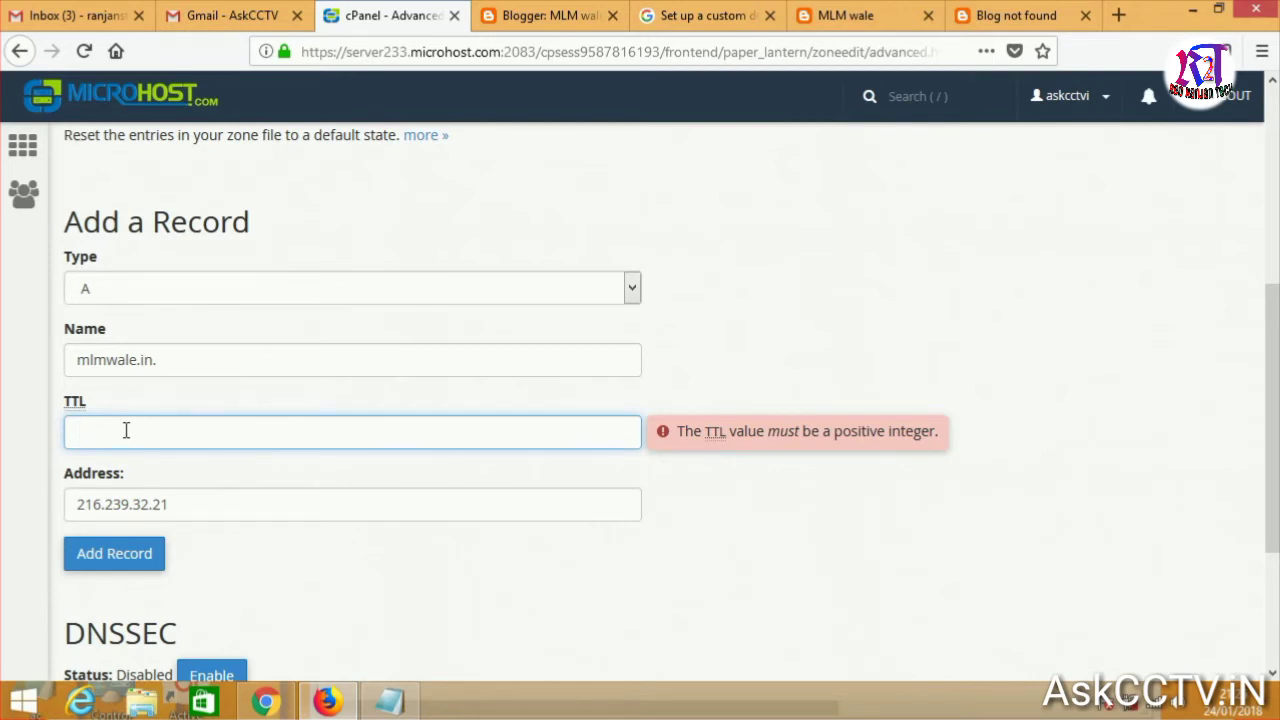
pyautogui.write('30')
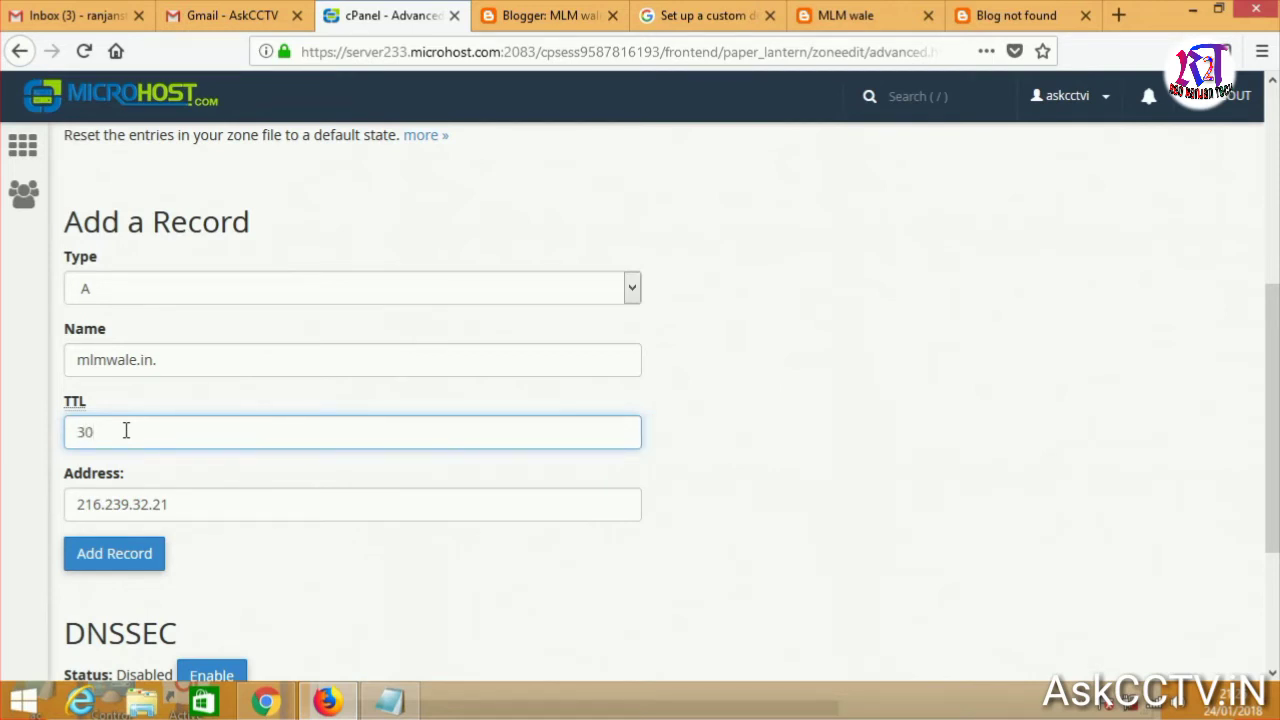
pyautogui.click(112, 553)
pyautogui.scroll(-5, 491, 541)
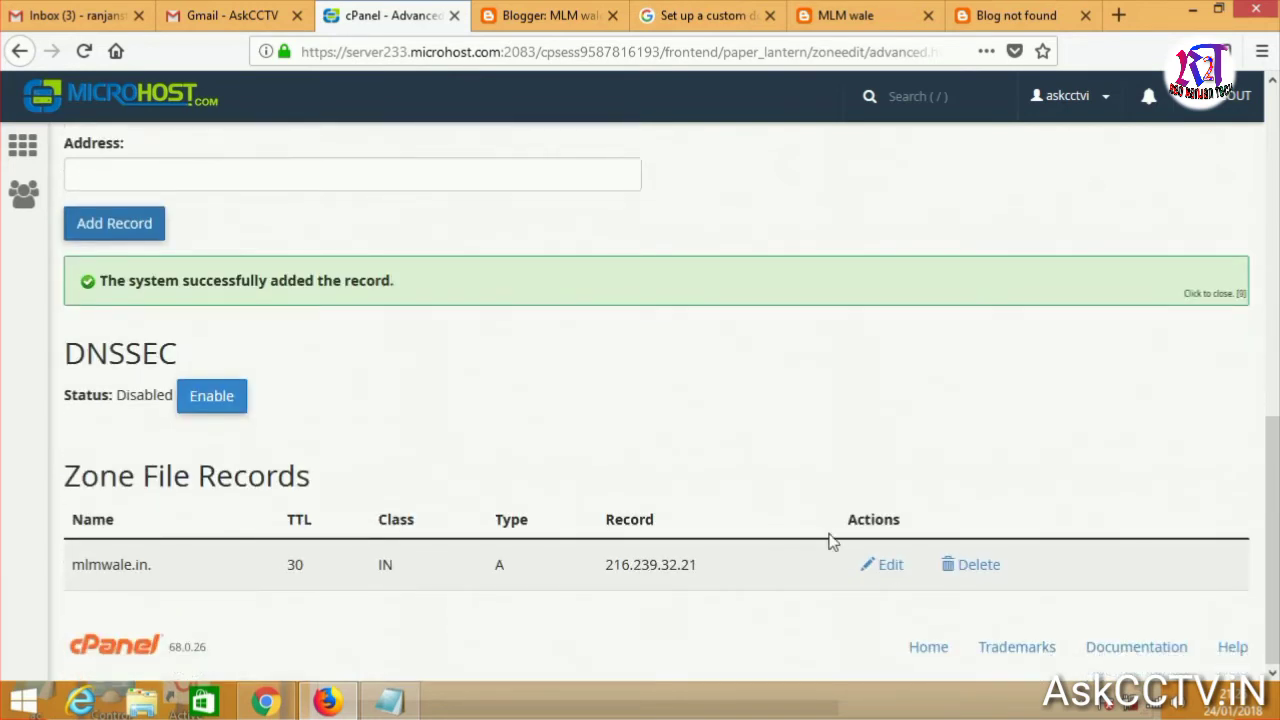
# Copy the second Google IP, 216.239.34.21, from the custom domain help page and return to the zone editor
pyautogui.click(700, 15)
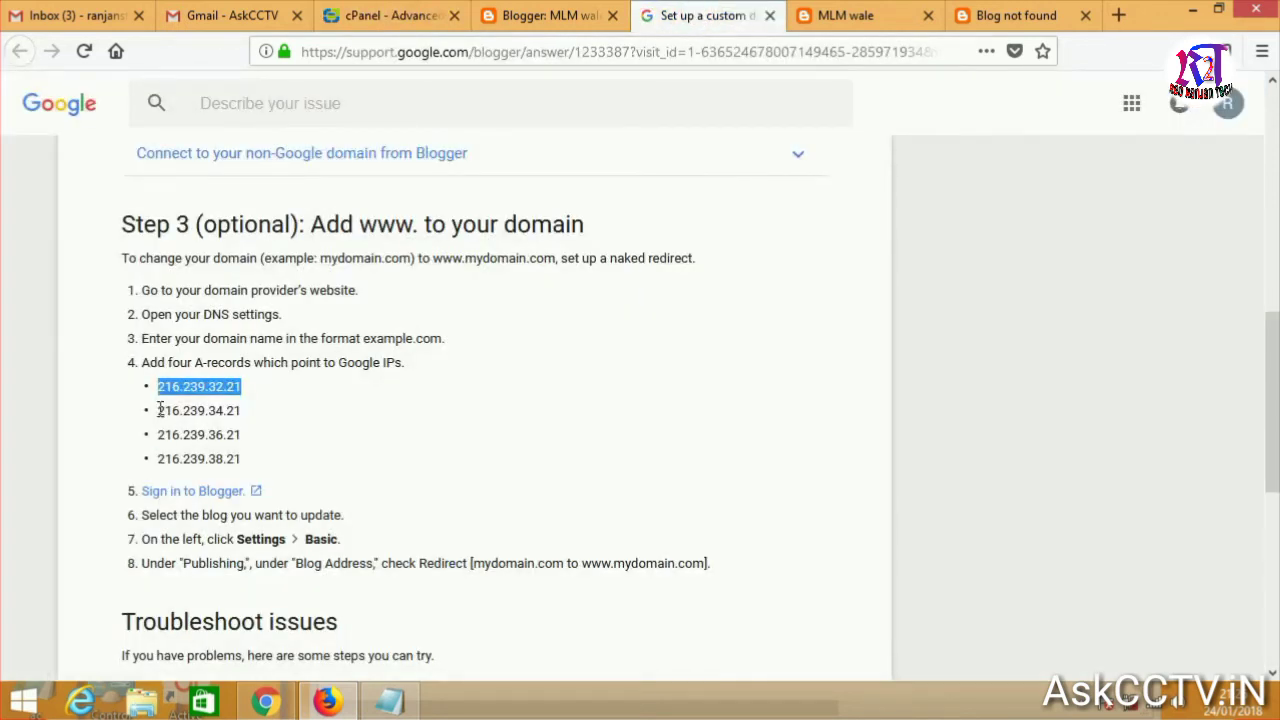
pyautogui.moveTo(160, 410); pyautogui.dragTo(257, 421)
pyautogui.rightClick(250, 414)
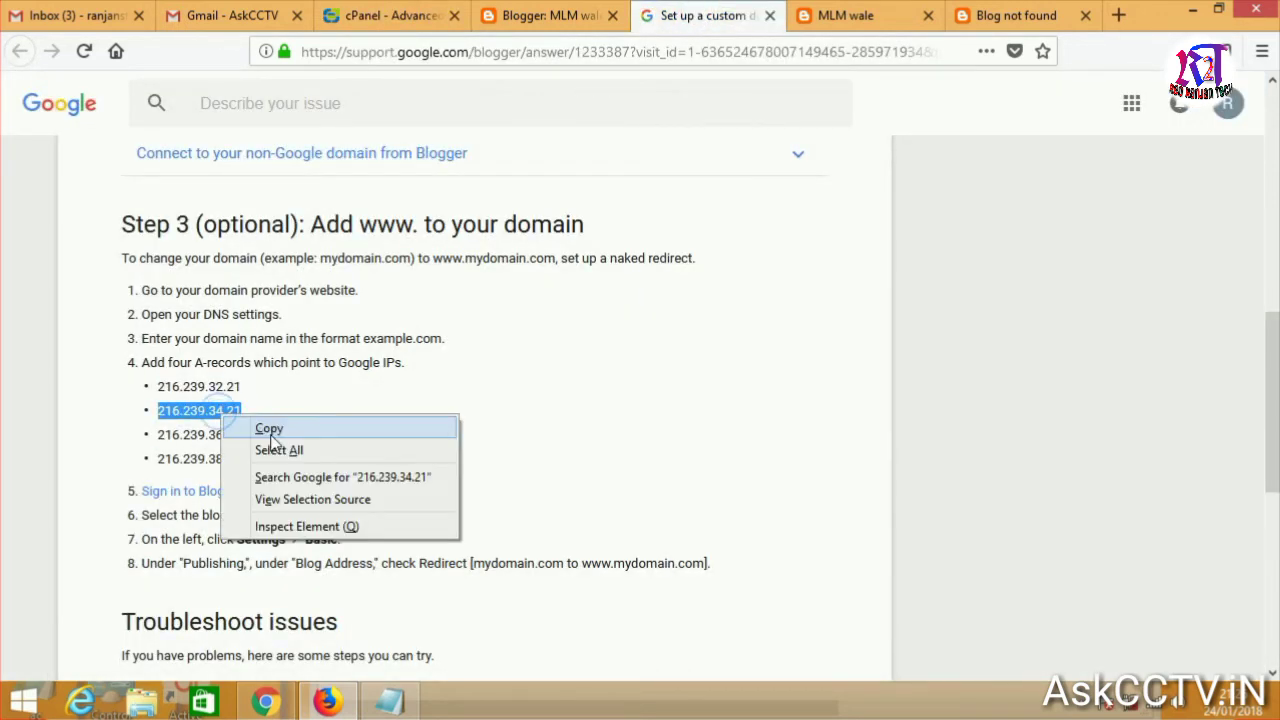
pyautogui.click(272, 430)
pyautogui.click(388, 16)
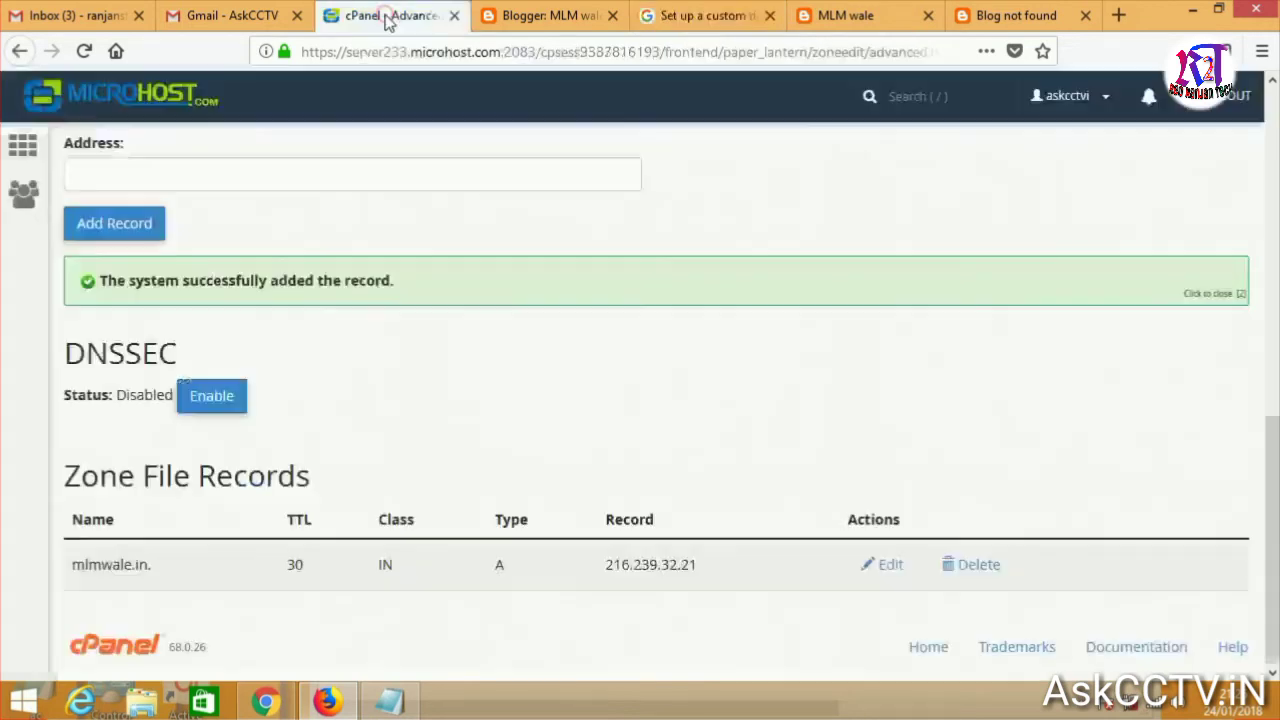
# Add an A record named "mlmwale.in." with TTL 30, pasting the copied 216.239.34.21 as its address
pyautogui.rightClick(289, 168)
pyautogui.click(350, 258)
pyautogui.scroll(3, 350, 270)
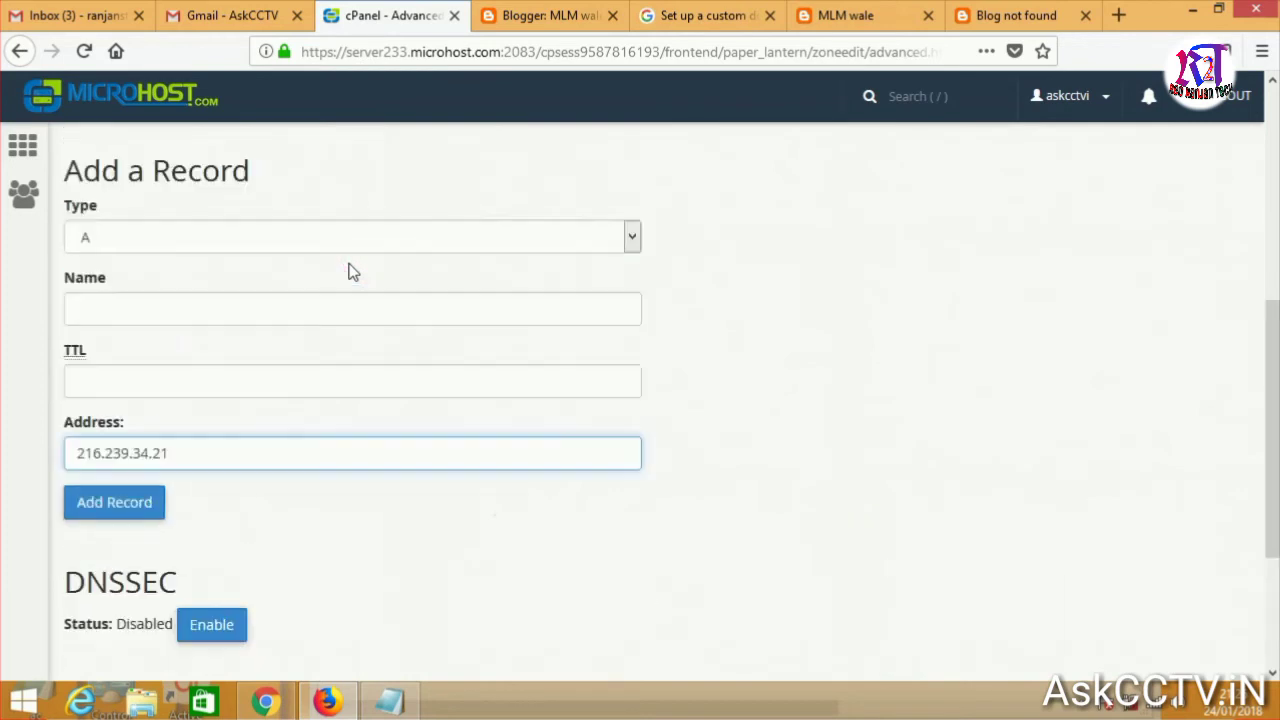
pyautogui.click(238, 375)
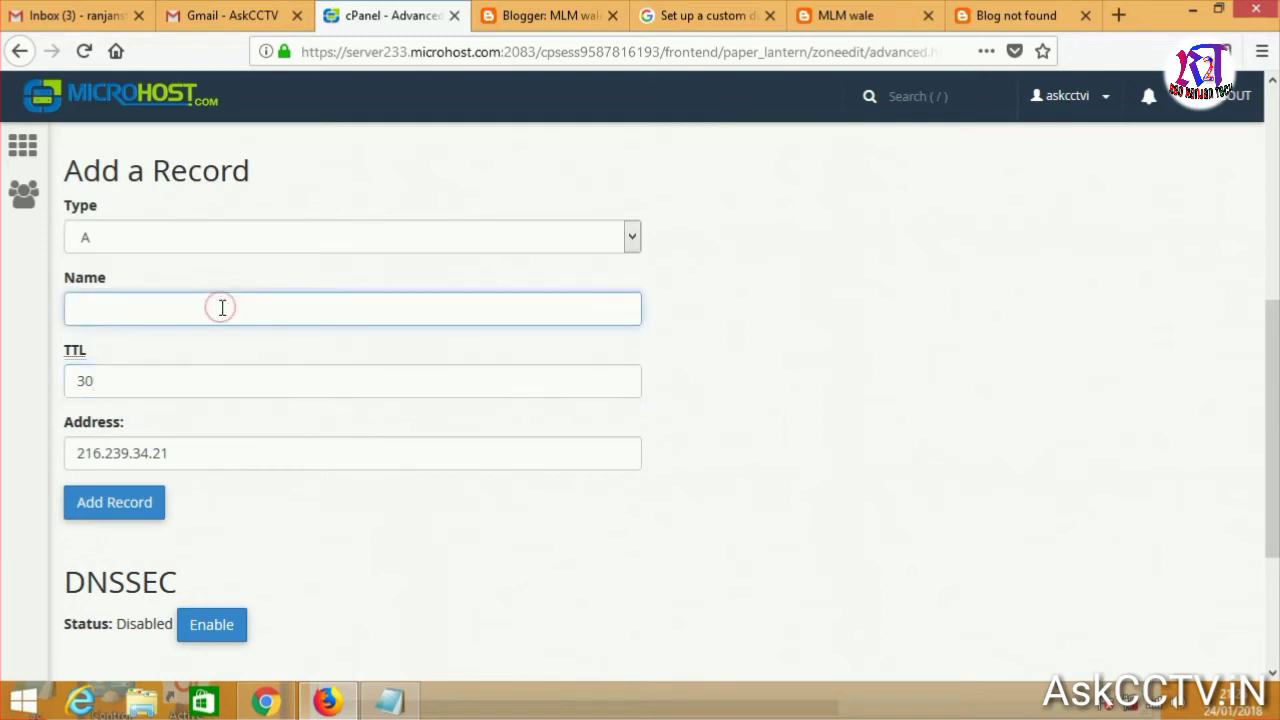
pyautogui.write('mlm')
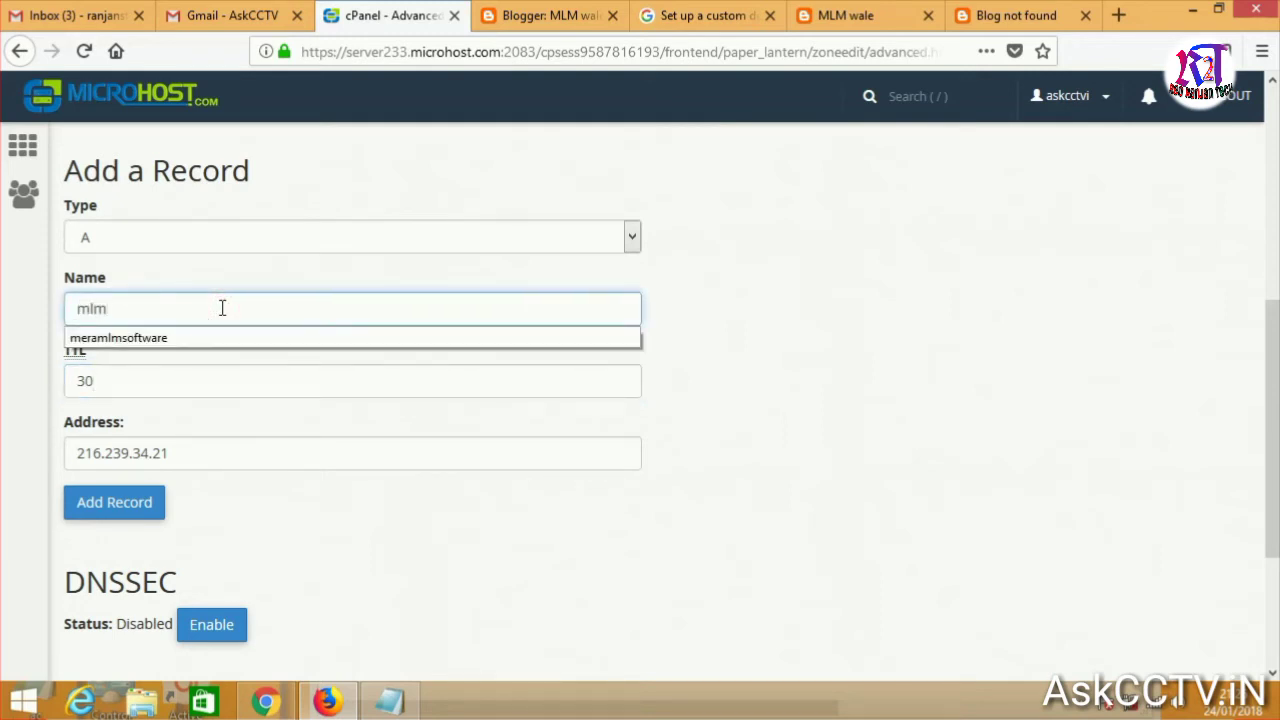
pyautogui.write('wale.in.')
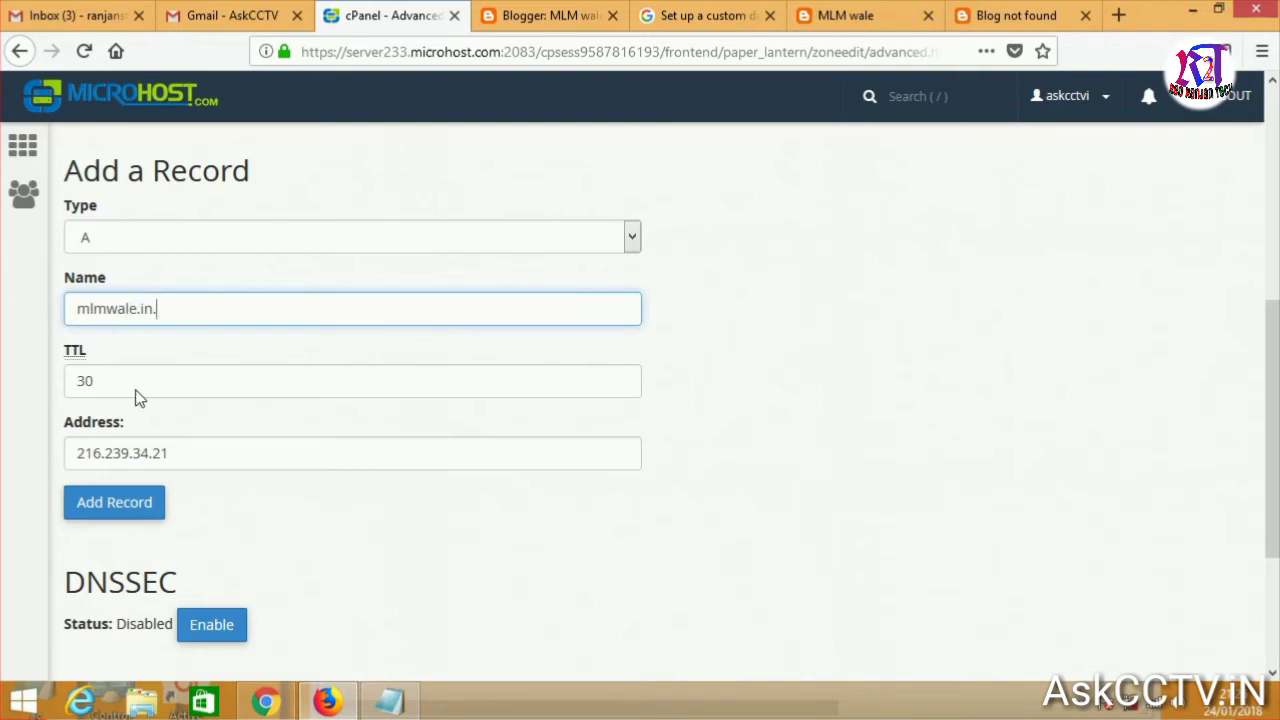
pyautogui.click(121, 512)
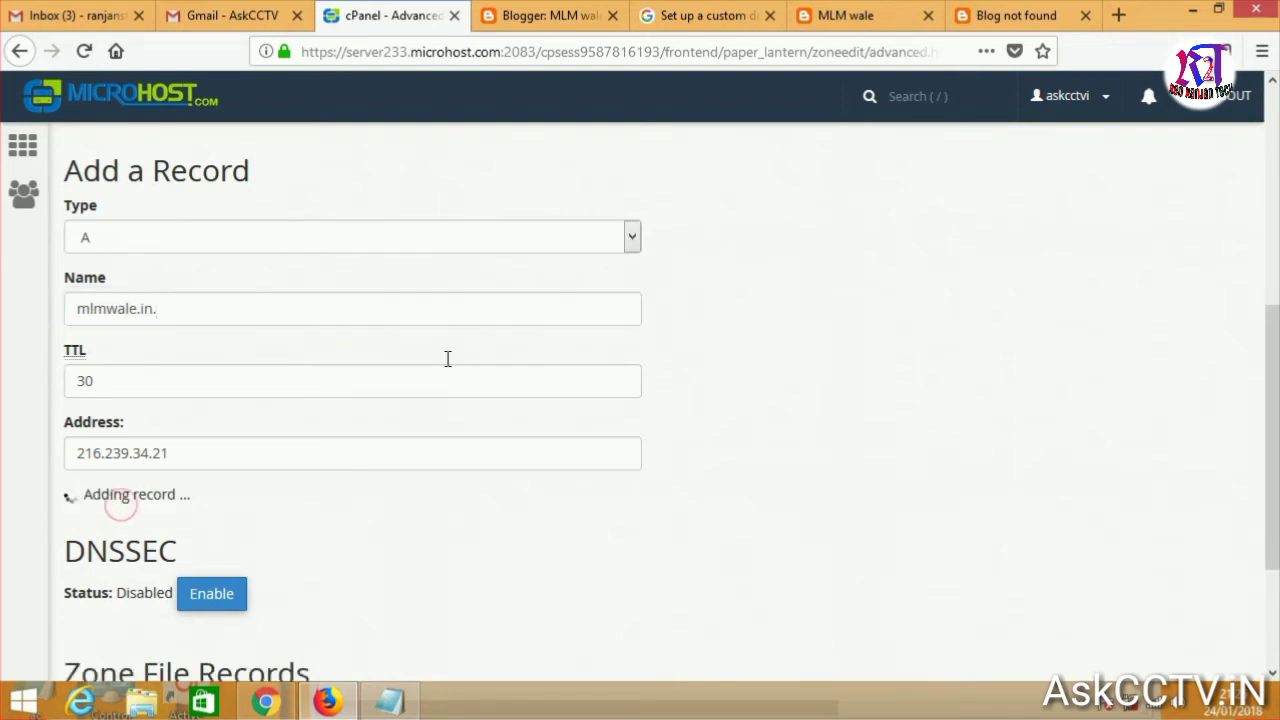
# Copy the third Google IP, 216.239.36.21, from the custom domain help page and return to the zone editor
pyautogui.click(683, 18)
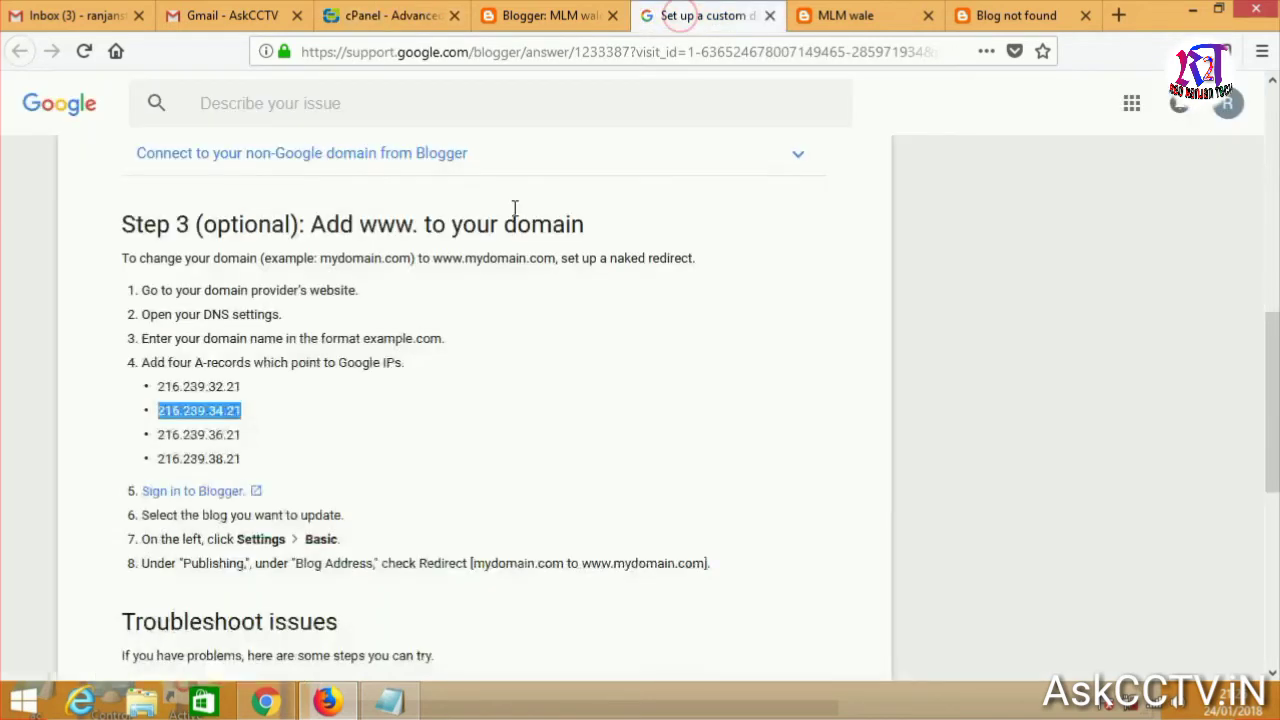
pyautogui.moveTo(155, 434); pyautogui.dragTo(243, 447)
pyautogui.rightClick(232, 439)
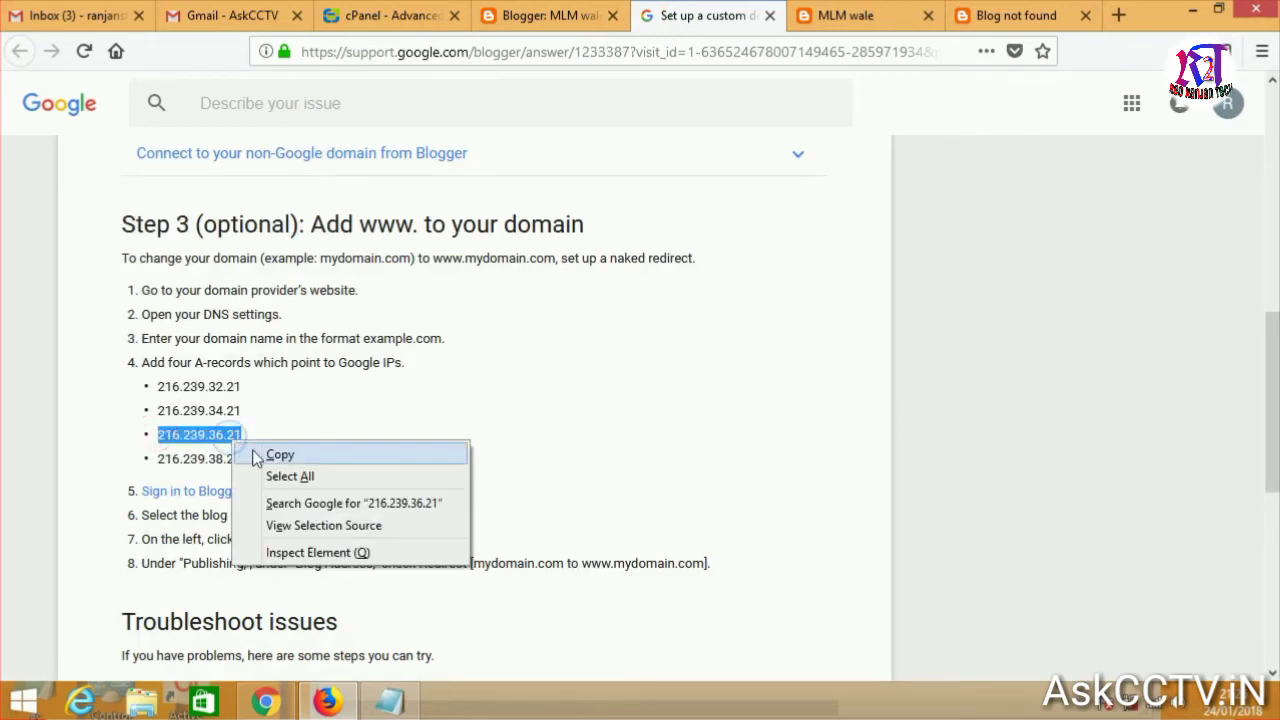
pyautogui.click(257, 452)
pyautogui.click(372, 17)
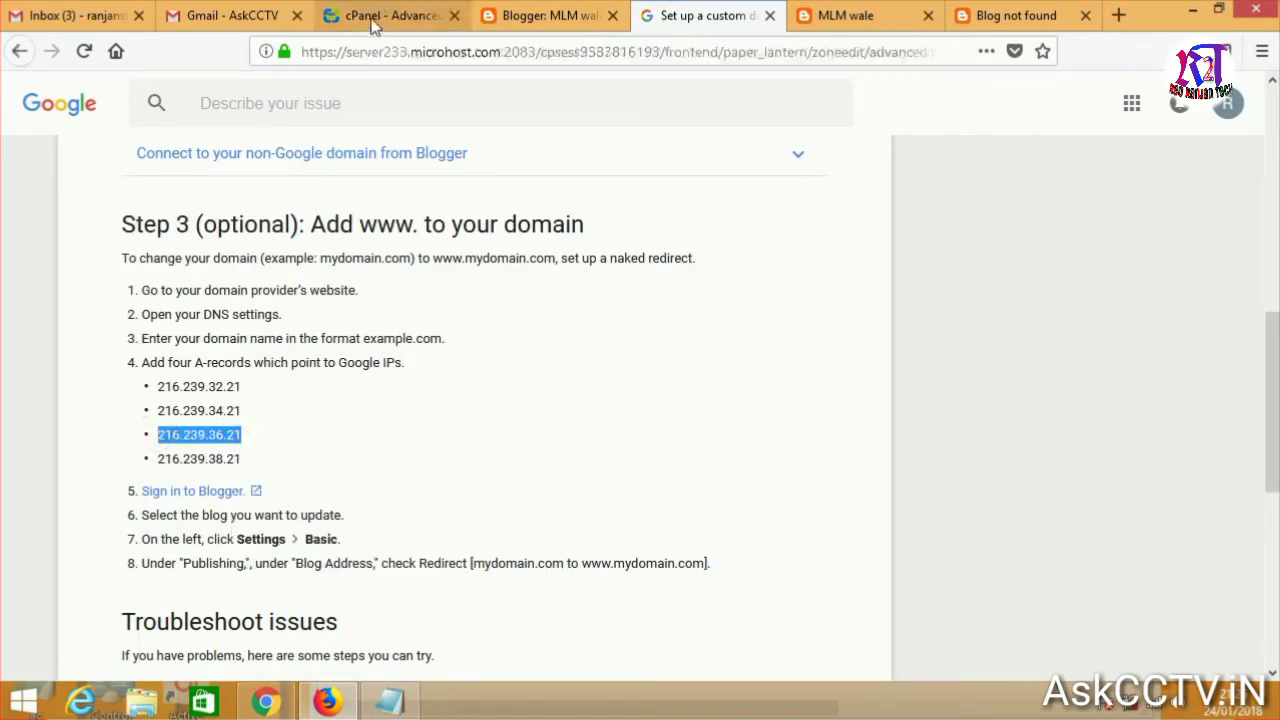
# Paste 216.239.36.21 as the new A record's address and set its TTL to 30
pyautogui.click(206, 457)
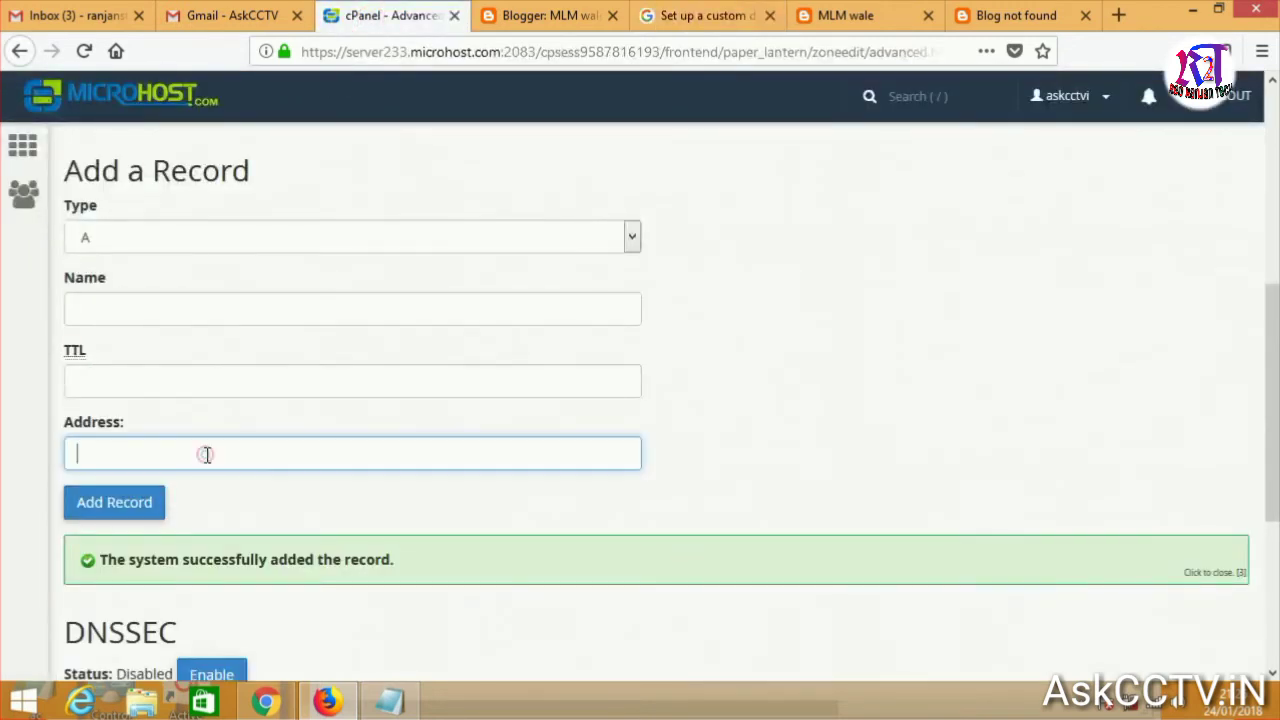
pyautogui.rightClick(206, 455)
pyautogui.click(277, 546)
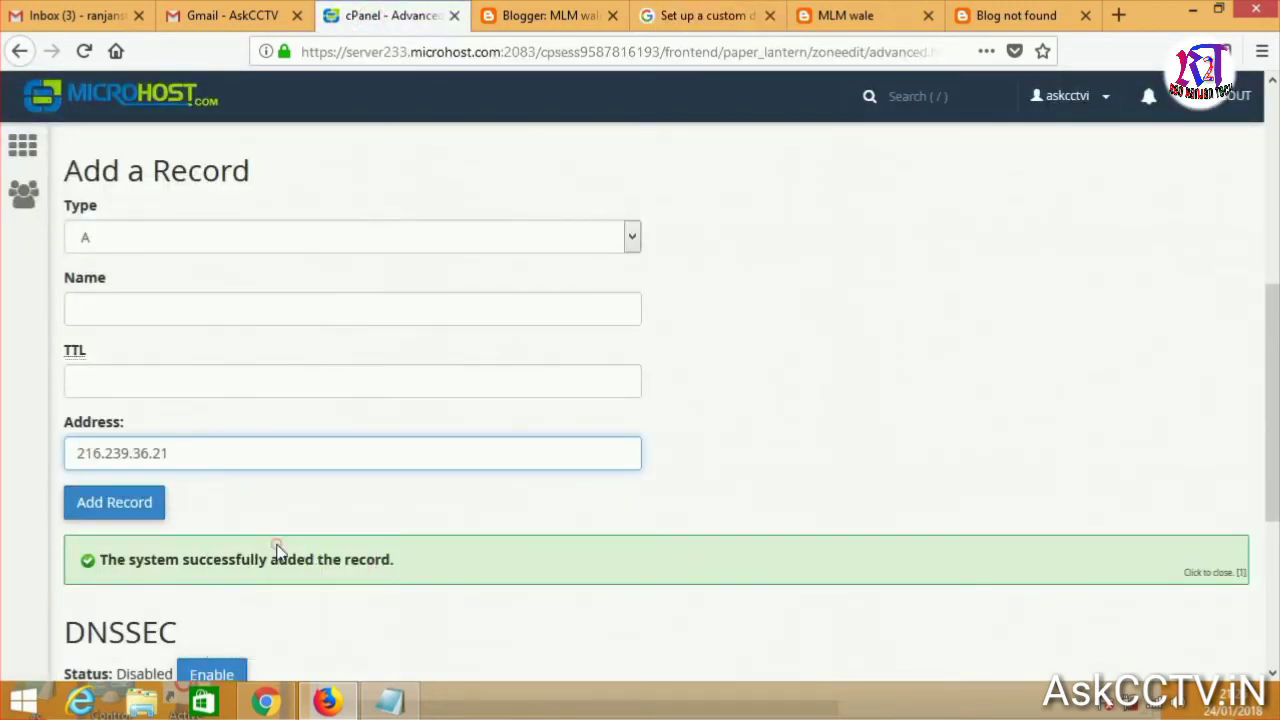
pyautogui.click(185, 377)
pyautogui.write('30')
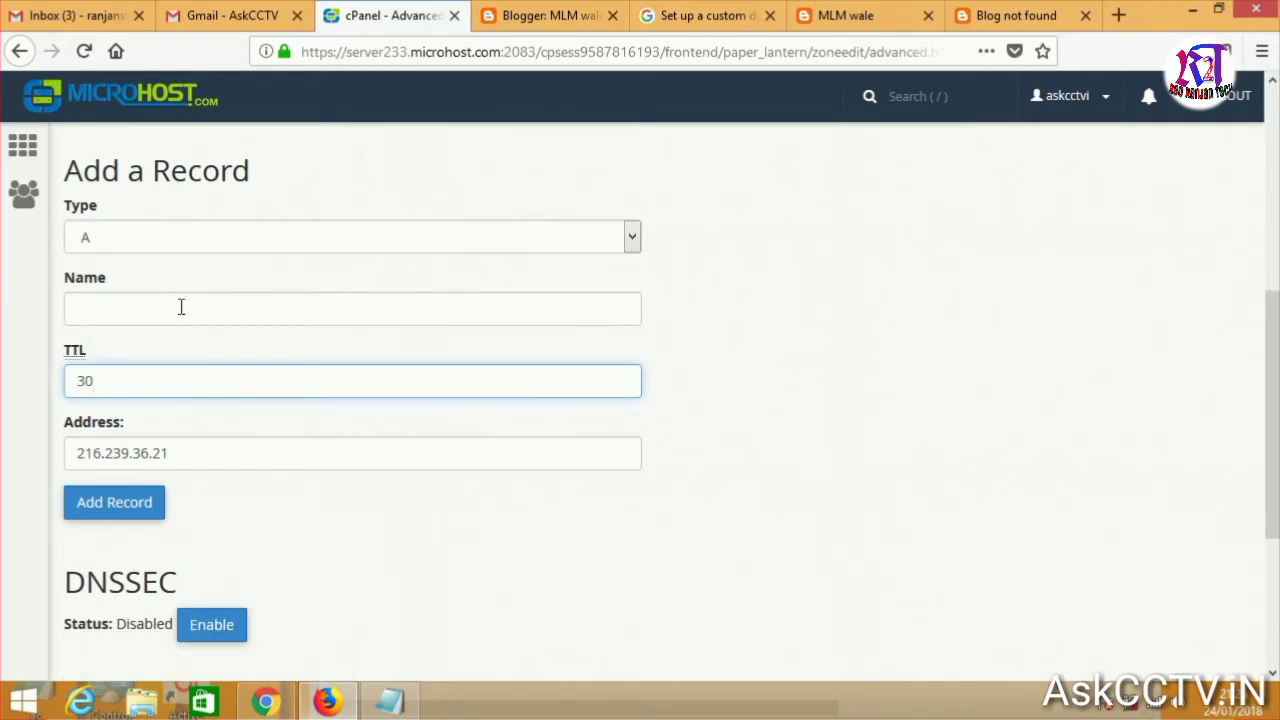
# Name the 216.239.36.21 record "mlm.mlmwale.in." and add it to the zone
pyautogui.click(181, 307)
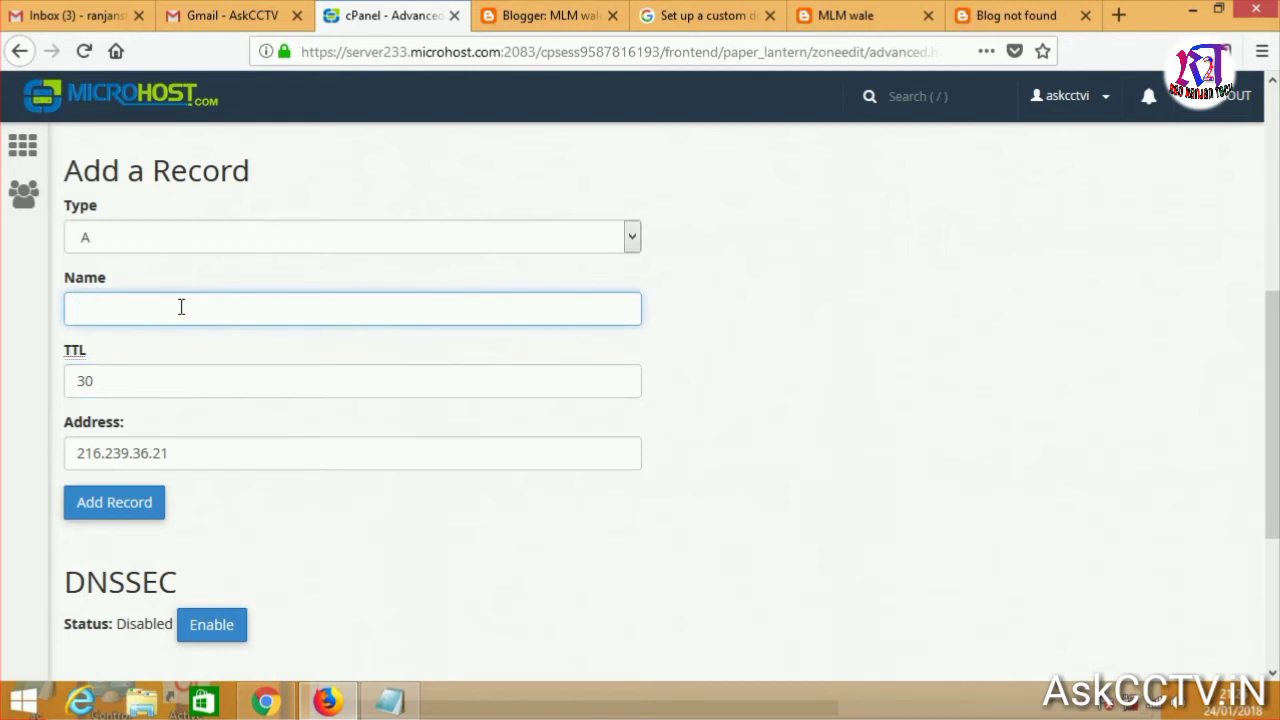
pyautogui.write('ml')
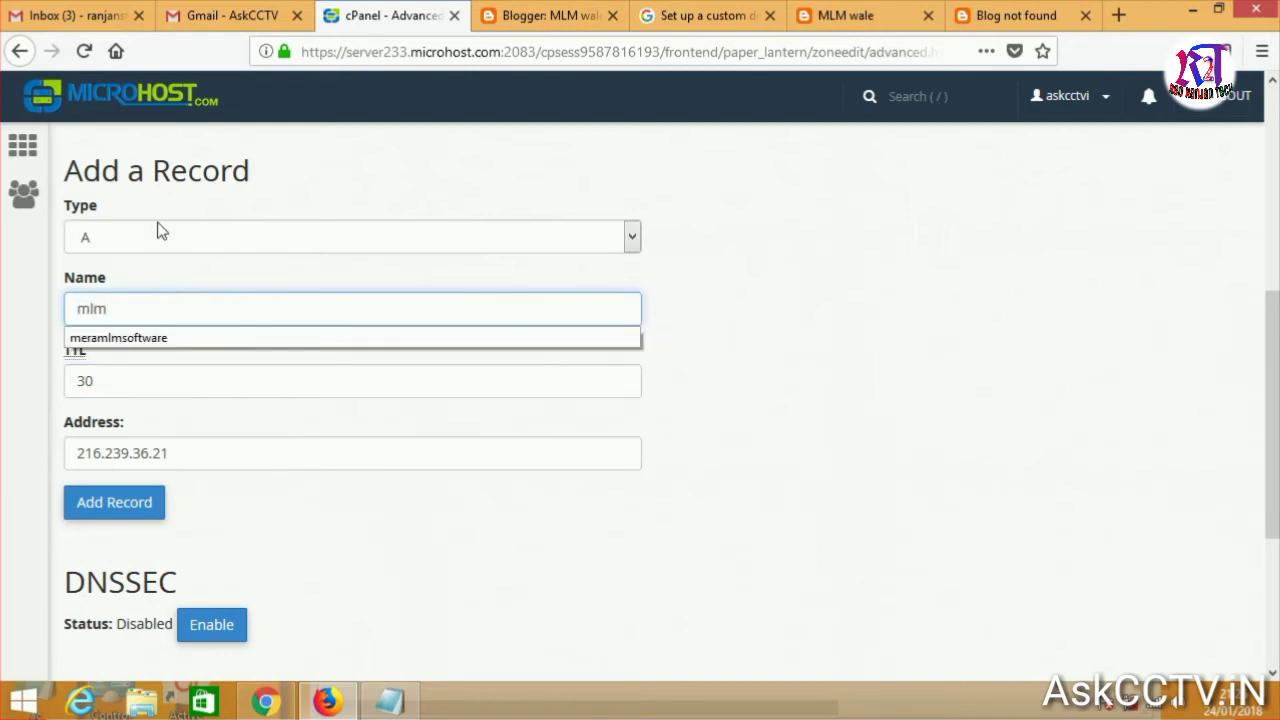
pyautogui.write('m')
pyautogui.click(736, 339)
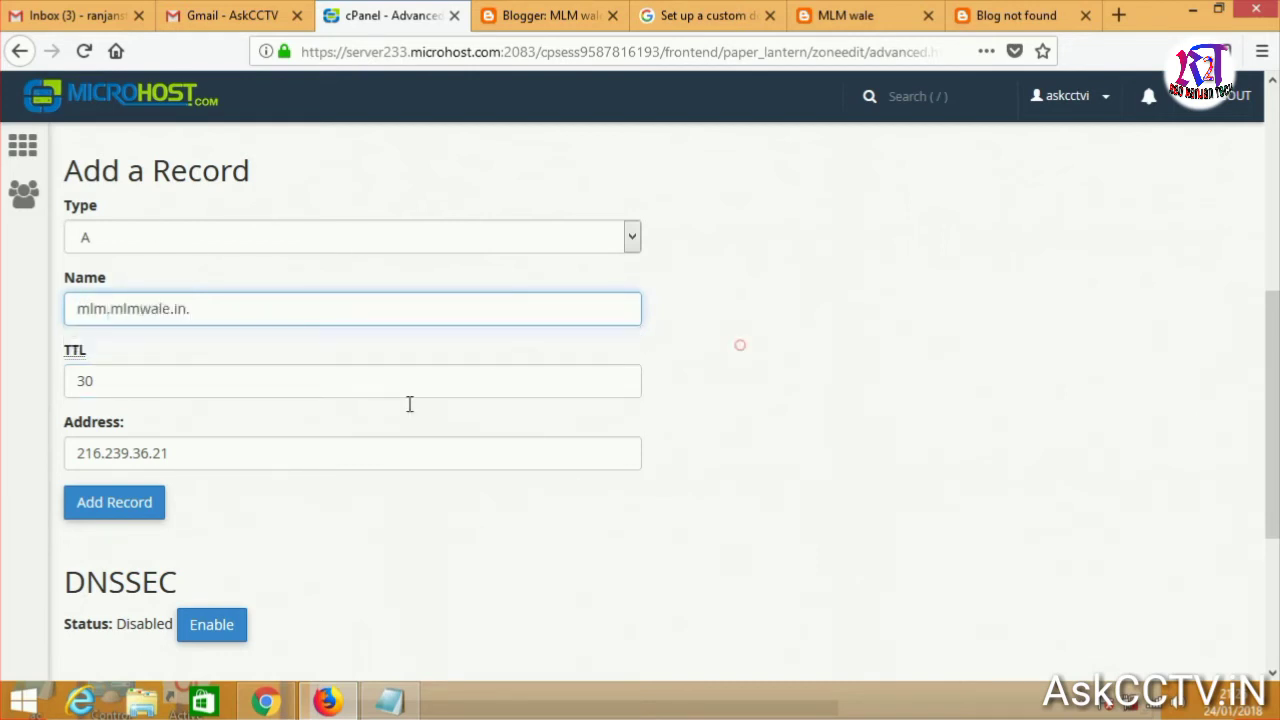
pyautogui.click(160, 502)
pyautogui.scroll(-2, 191, 440)
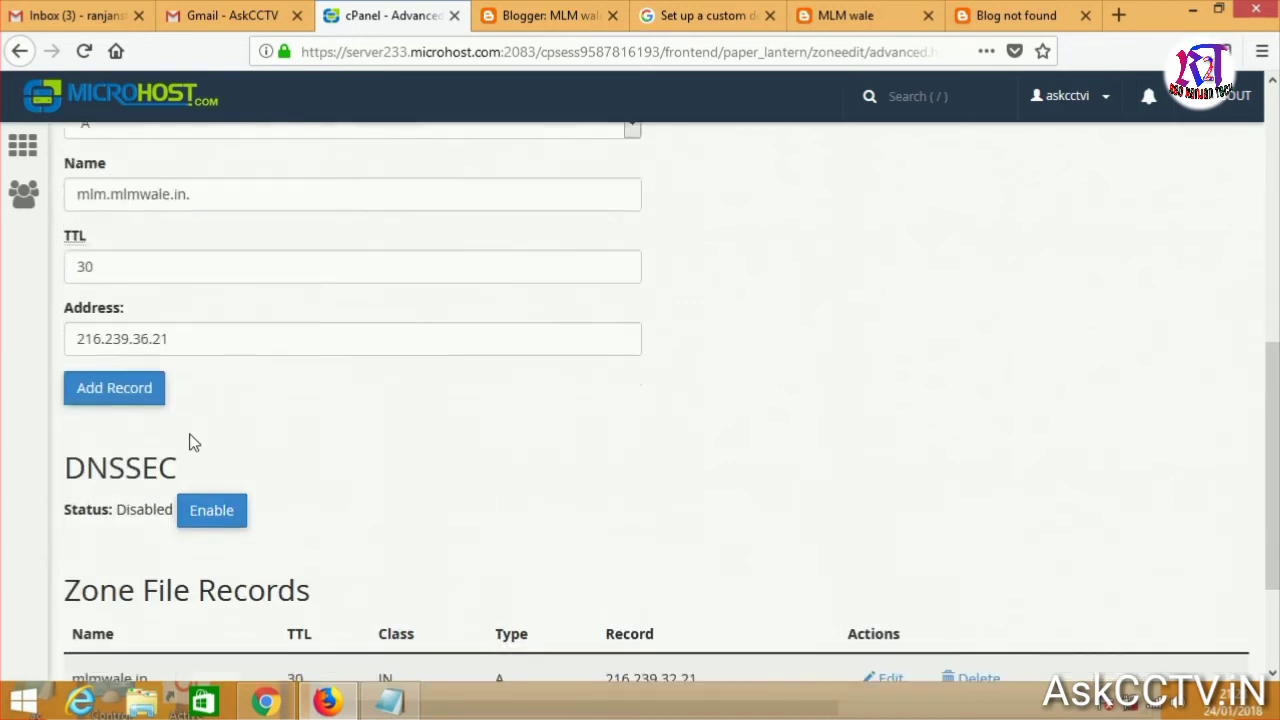
pyautogui.click(128, 400)
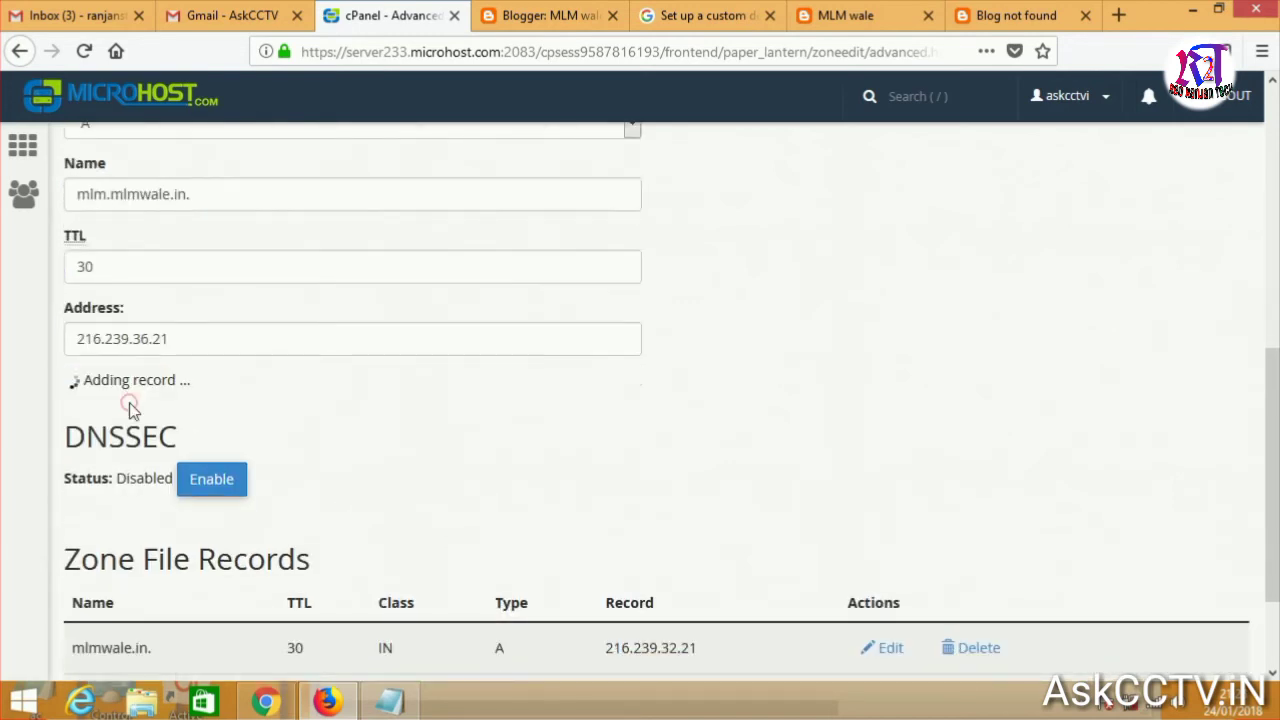
# Copy the fourth Google IP, 216.239.38.21, from the custom domain help page and return to the zone editor
pyautogui.click(687, 20)
pyautogui.scroll(-4, 277, 443)
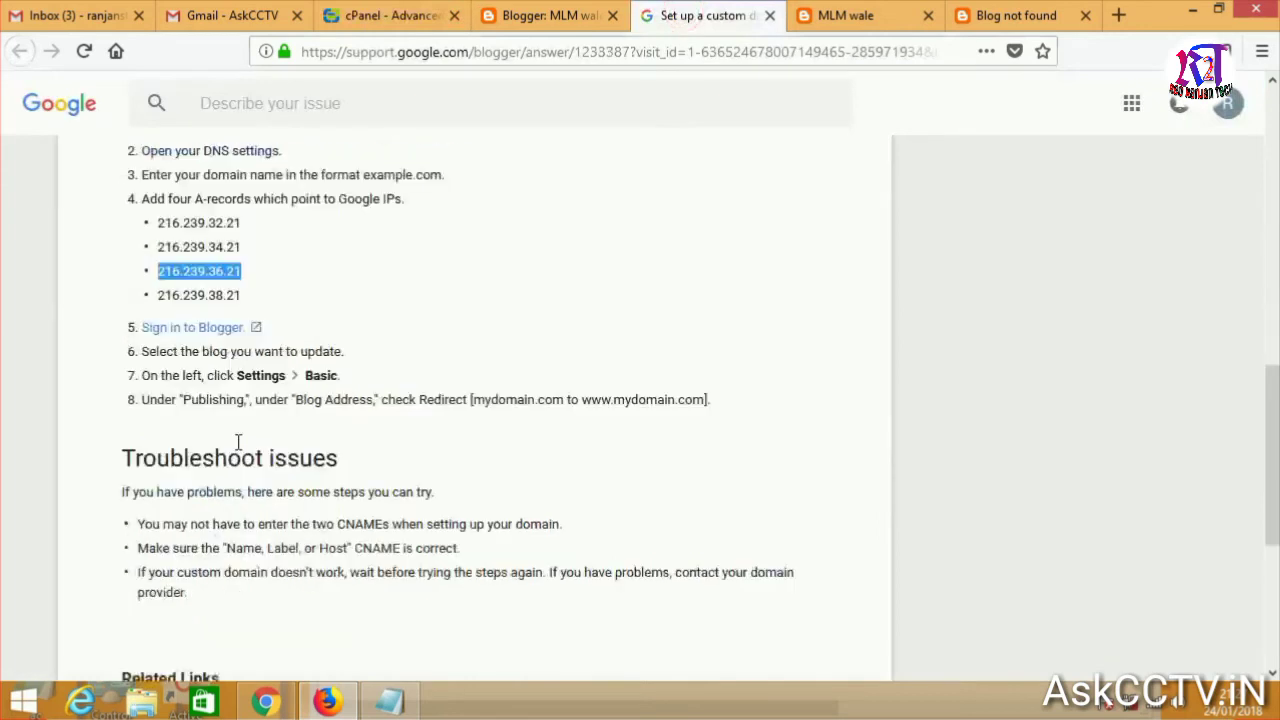
pyautogui.click(150, 229)
pyautogui.moveTo(152, 229); pyautogui.dragTo(172, 229)
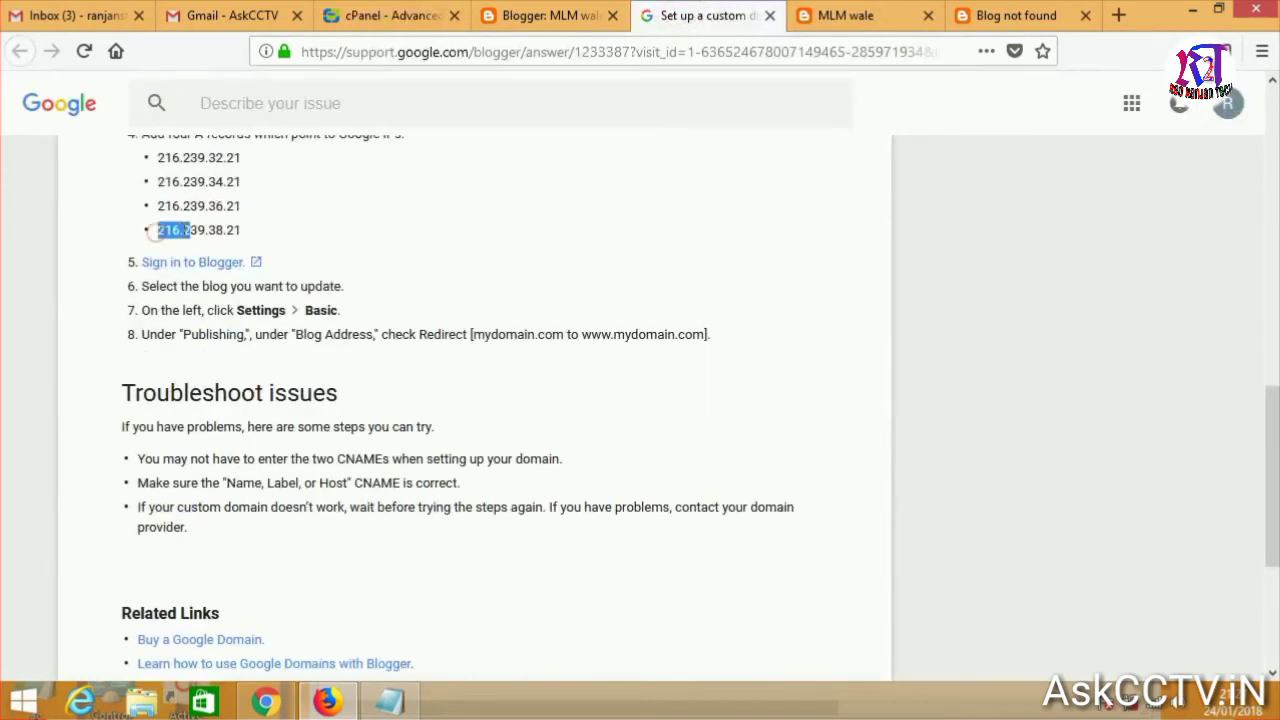
pyautogui.click(228, 228)
pyautogui.moveTo(157, 231); pyautogui.dragTo(245, 233)
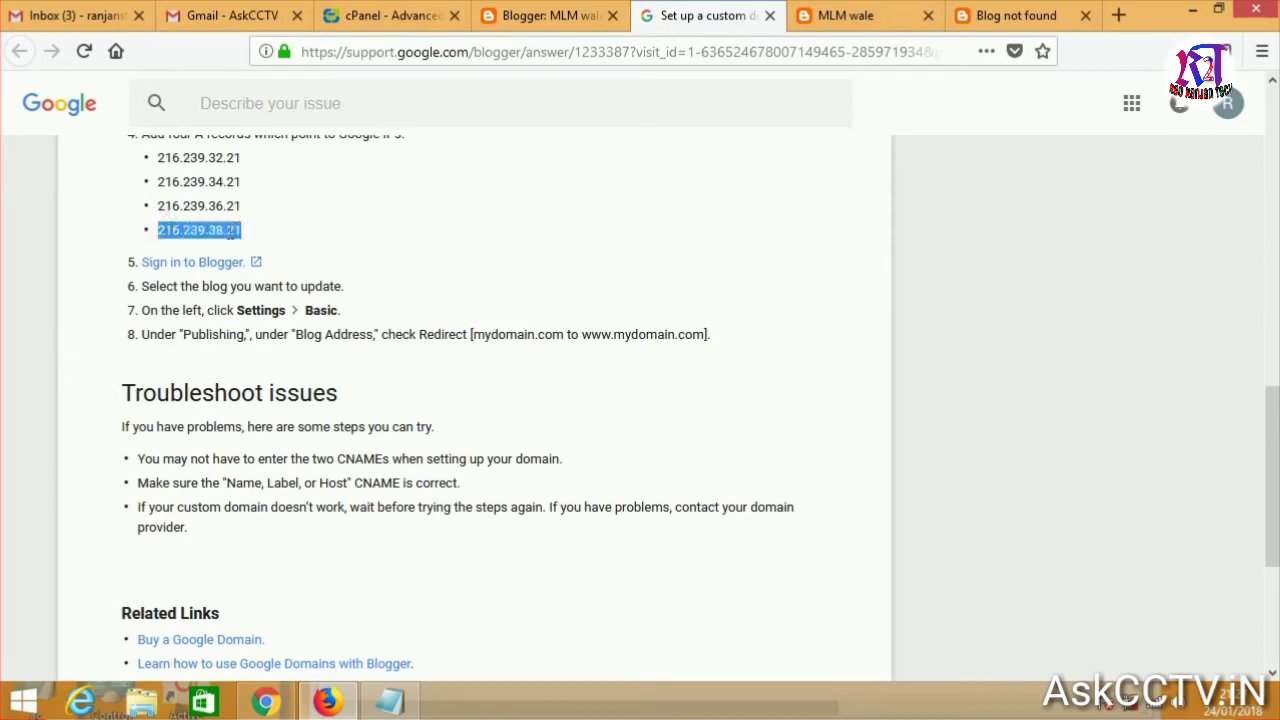
pyautogui.rightClick(230, 230)
pyautogui.click(276, 248)
pyautogui.click(377, 18)
# Paste 216.239.38.21 as the new A record's address and set its TTL to 30
pyautogui.scroll(-4, 371, 391)
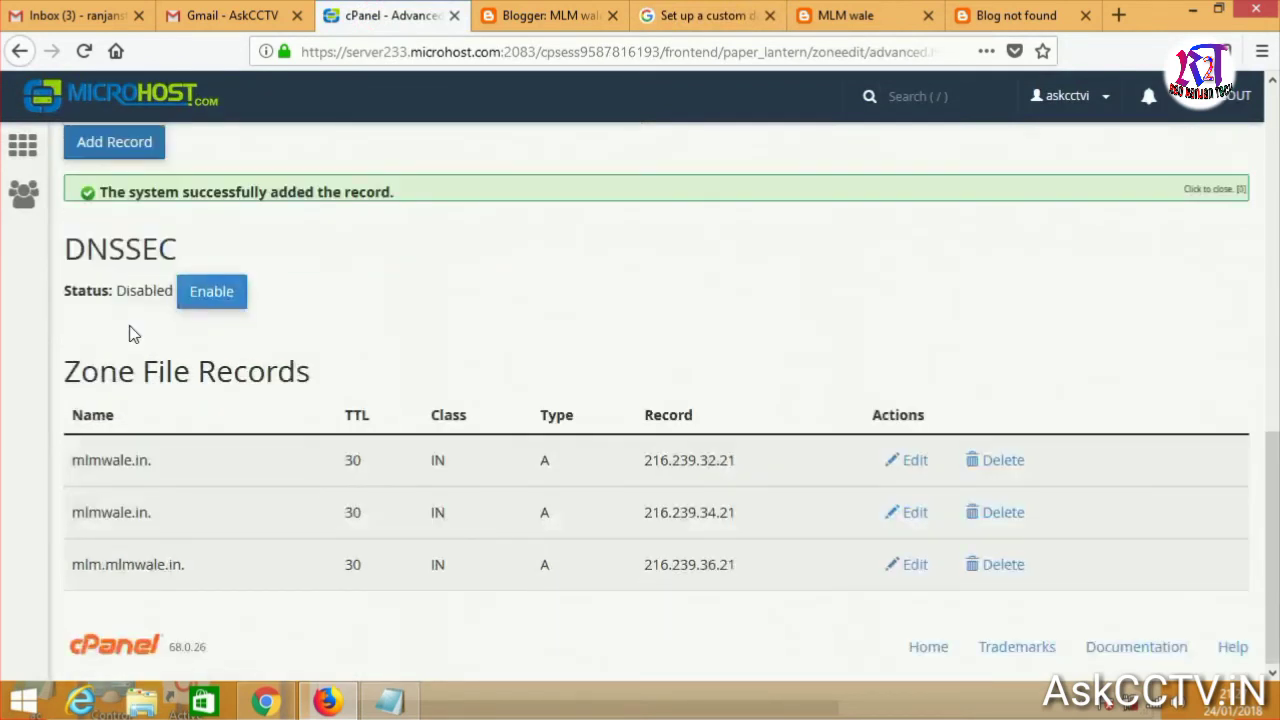
pyautogui.scroll(4, 251, 237)
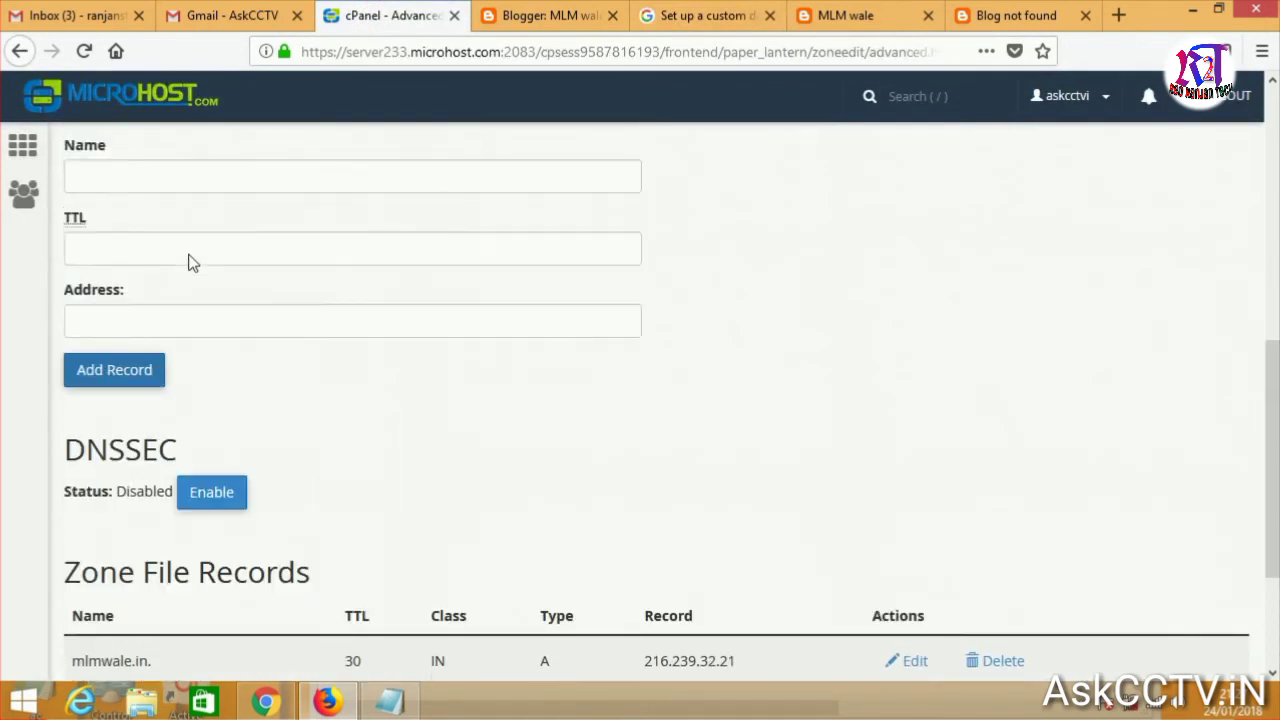
pyautogui.rightClick(192, 341)
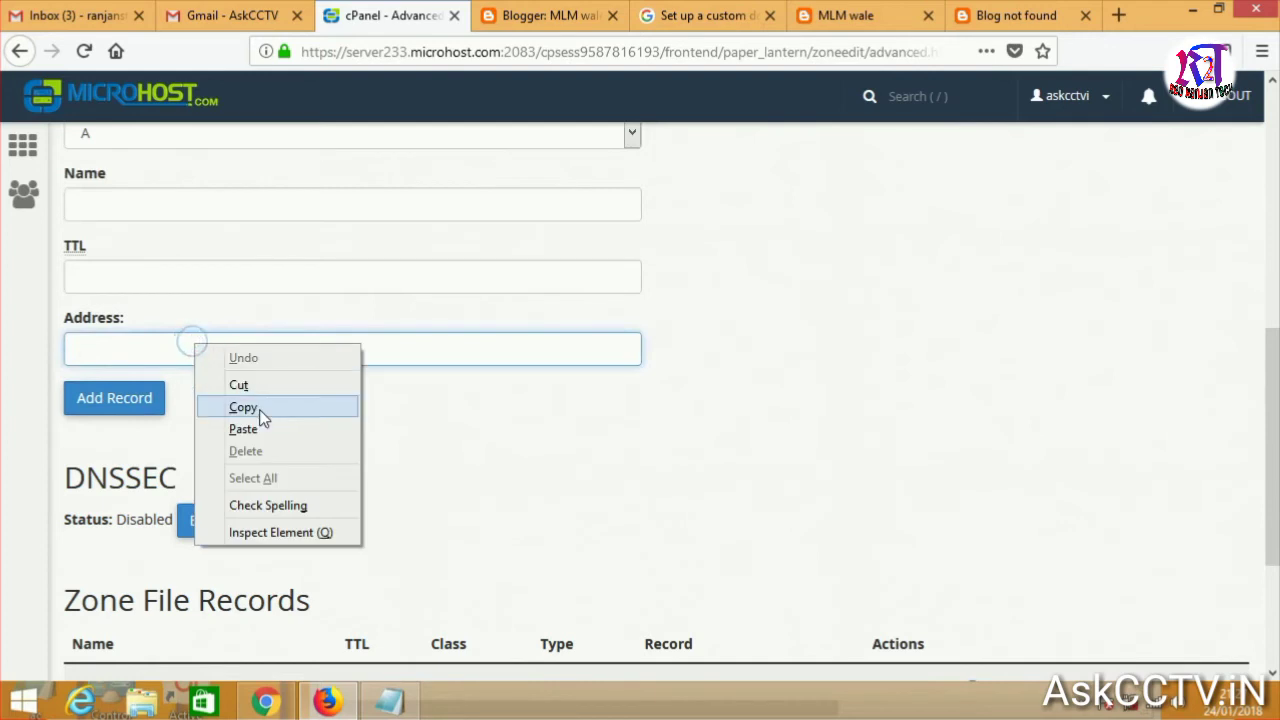
pyautogui.click(262, 426)
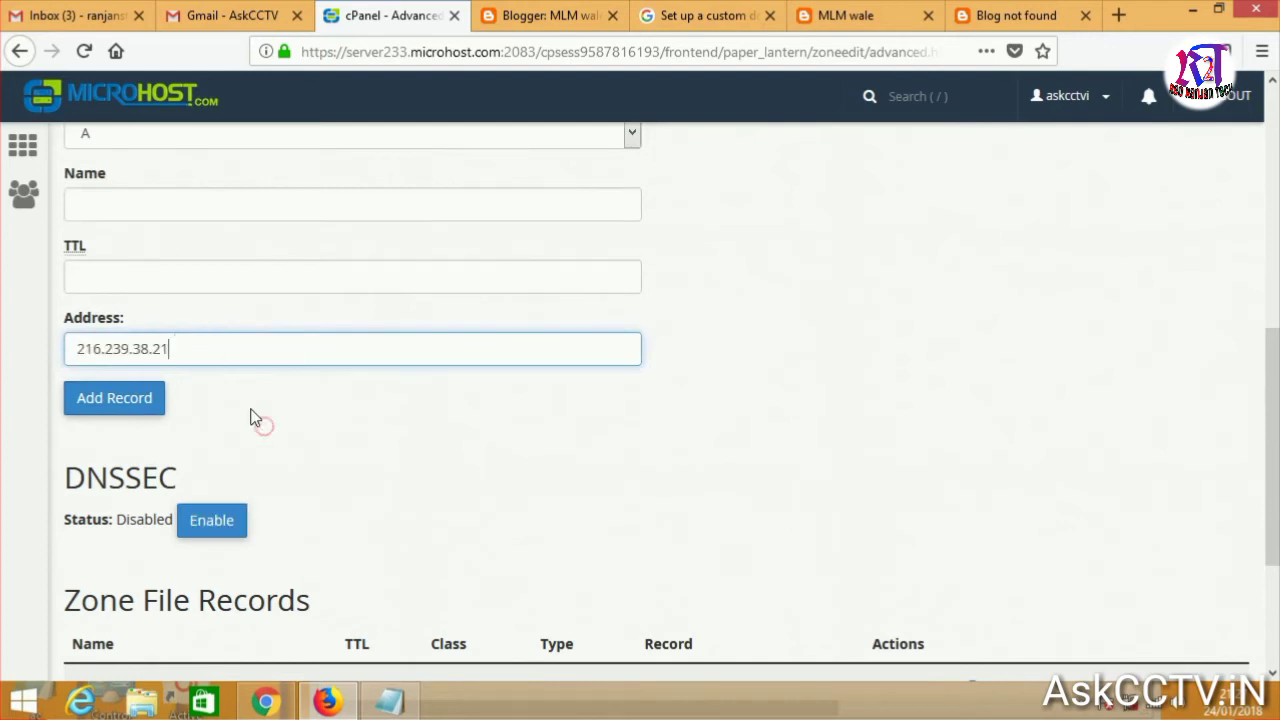
pyautogui.click(175, 280)
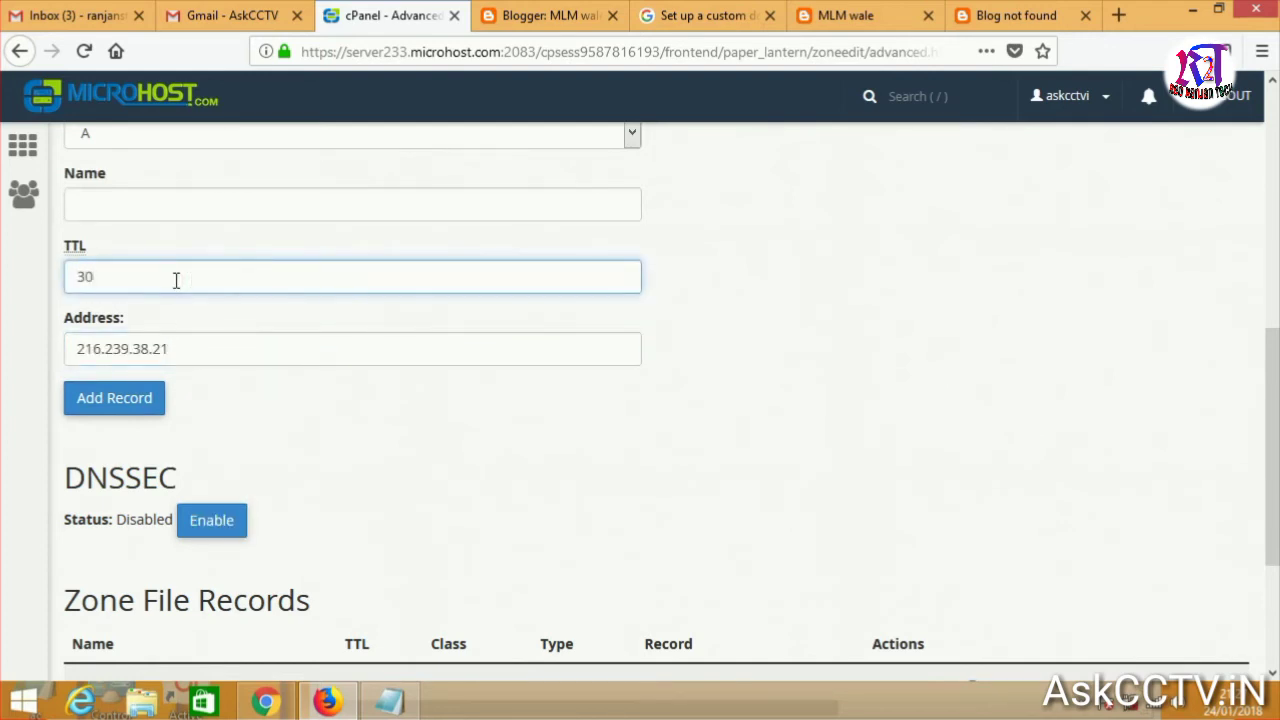
# Name the 216.239.38.21 record "mlml", add it to the zone, and check the zone file records list
pyautogui.click(203, 205)
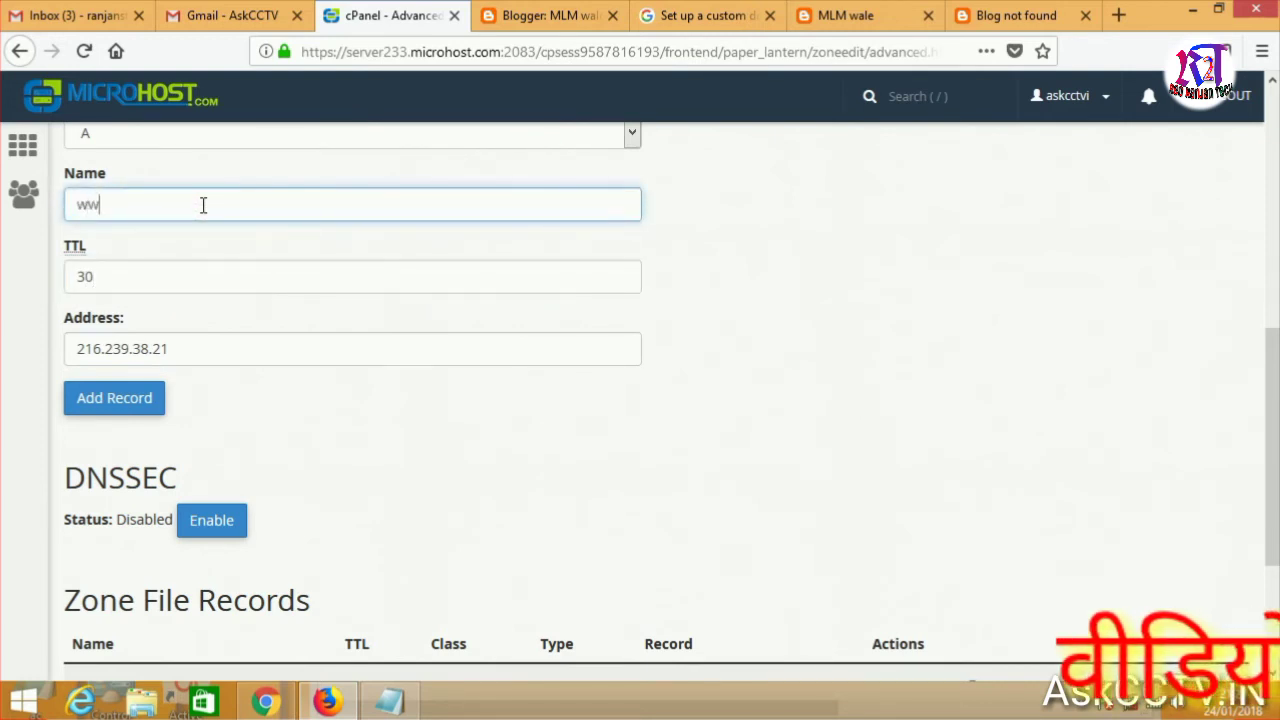
pyautogui.press('BackSpace')
pyautogui.press('BackSpace')
pyautogui.write('ml')
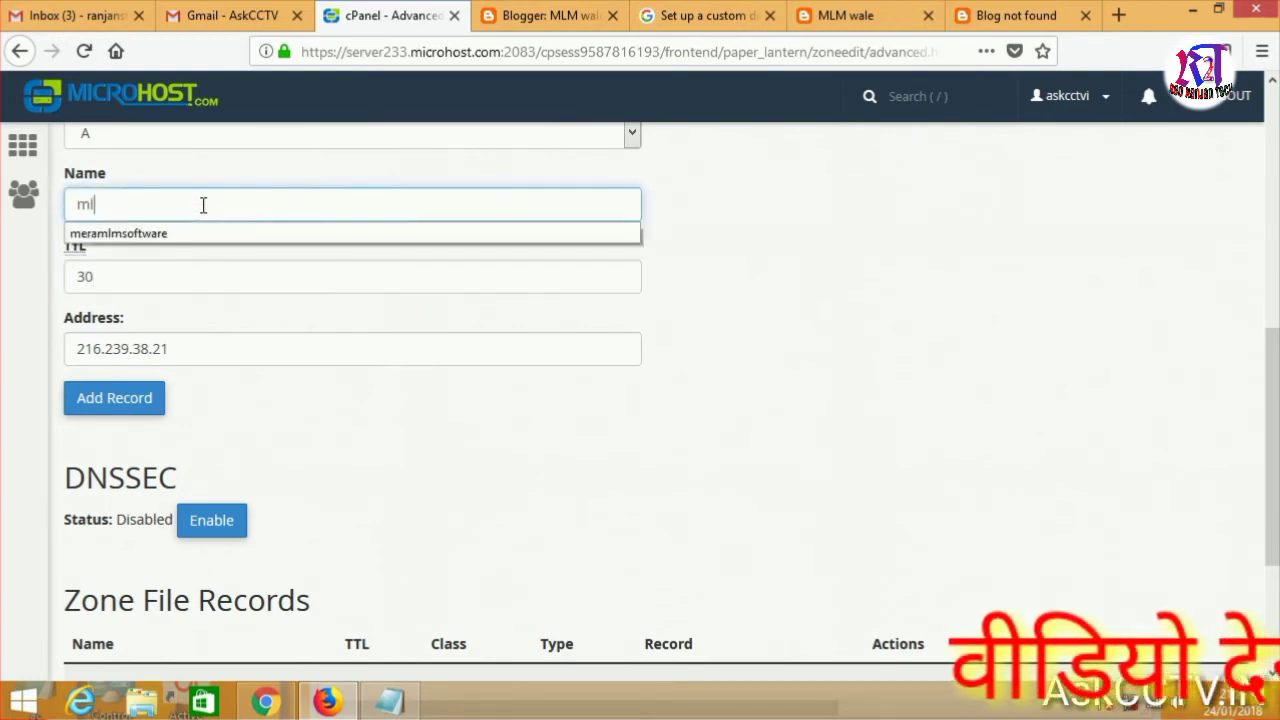
pyautogui.write('m')
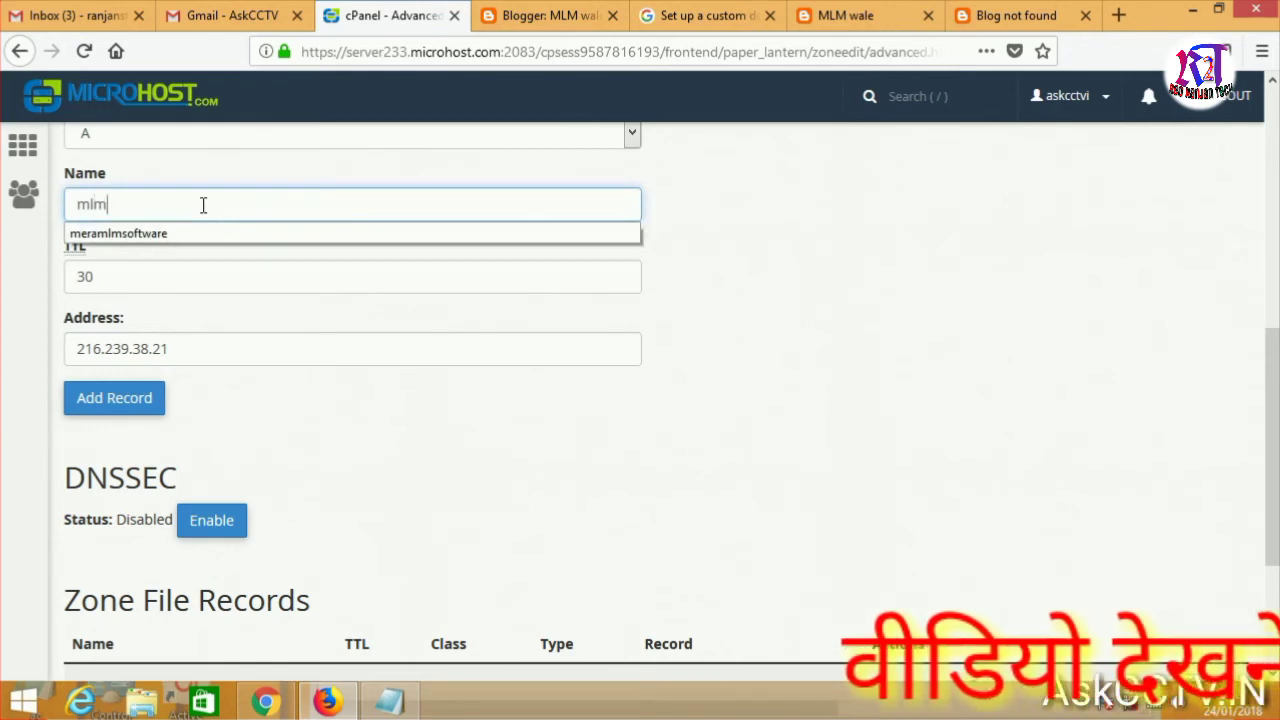
pyautogui.write('l')
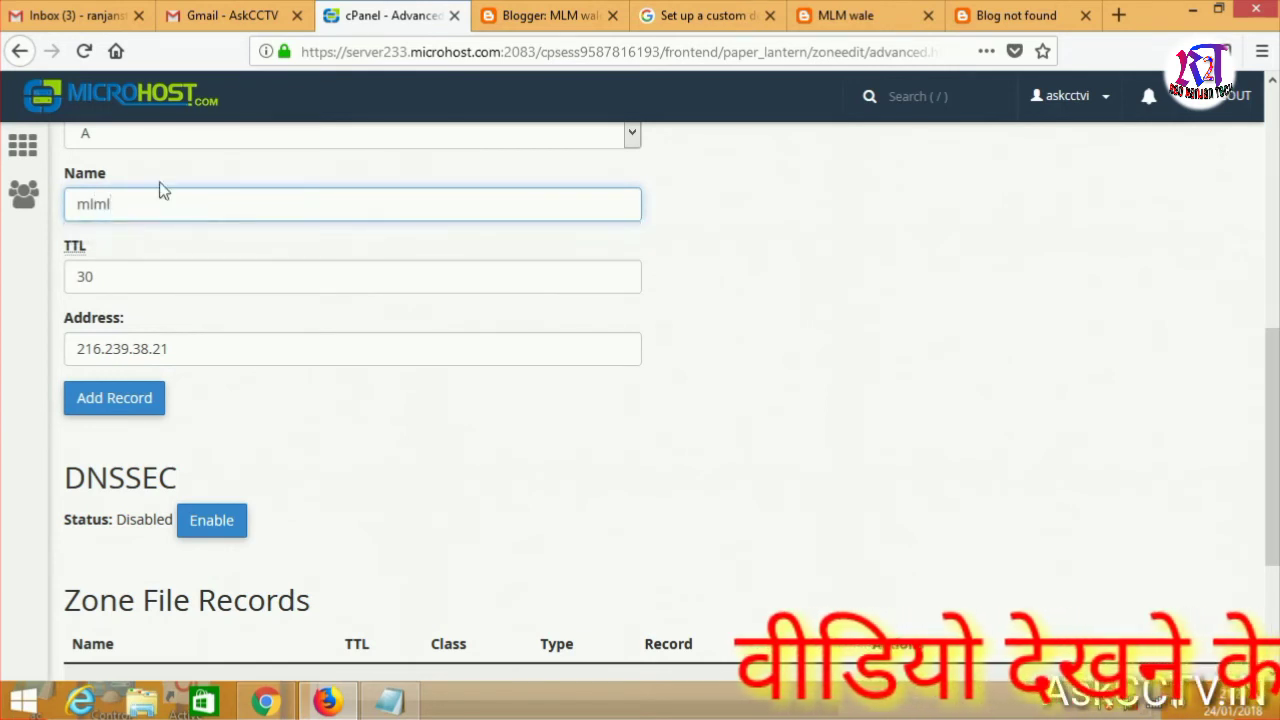
pyautogui.scroll(2, 170, 210)
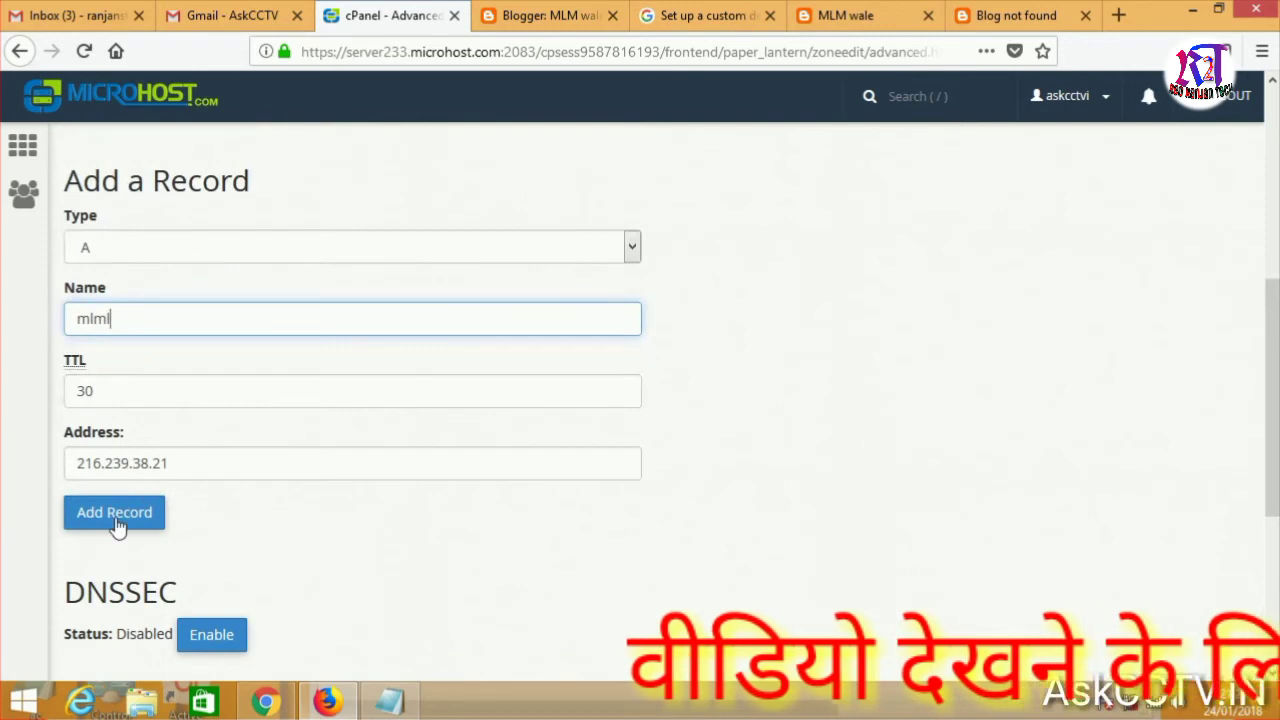
pyautogui.click(116, 515)
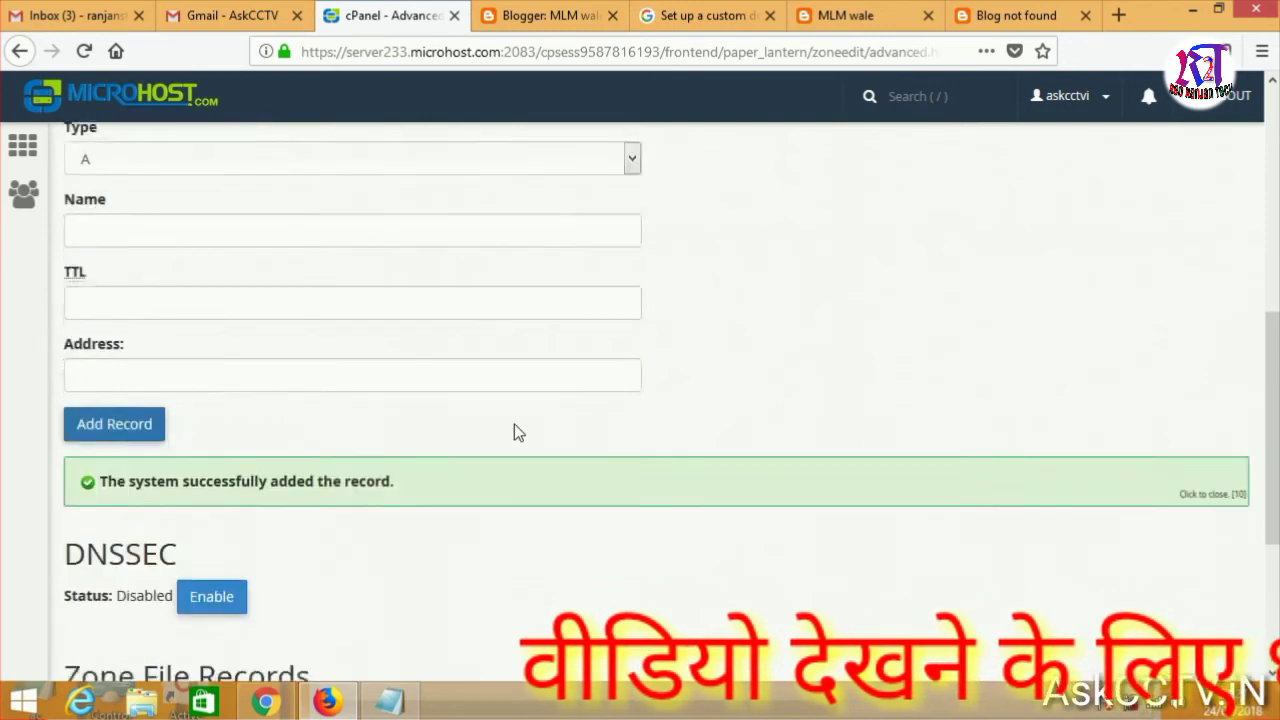
pyautogui.scroll(-4, 523, 437)
pyautogui.scroll(-1, 52, 424)
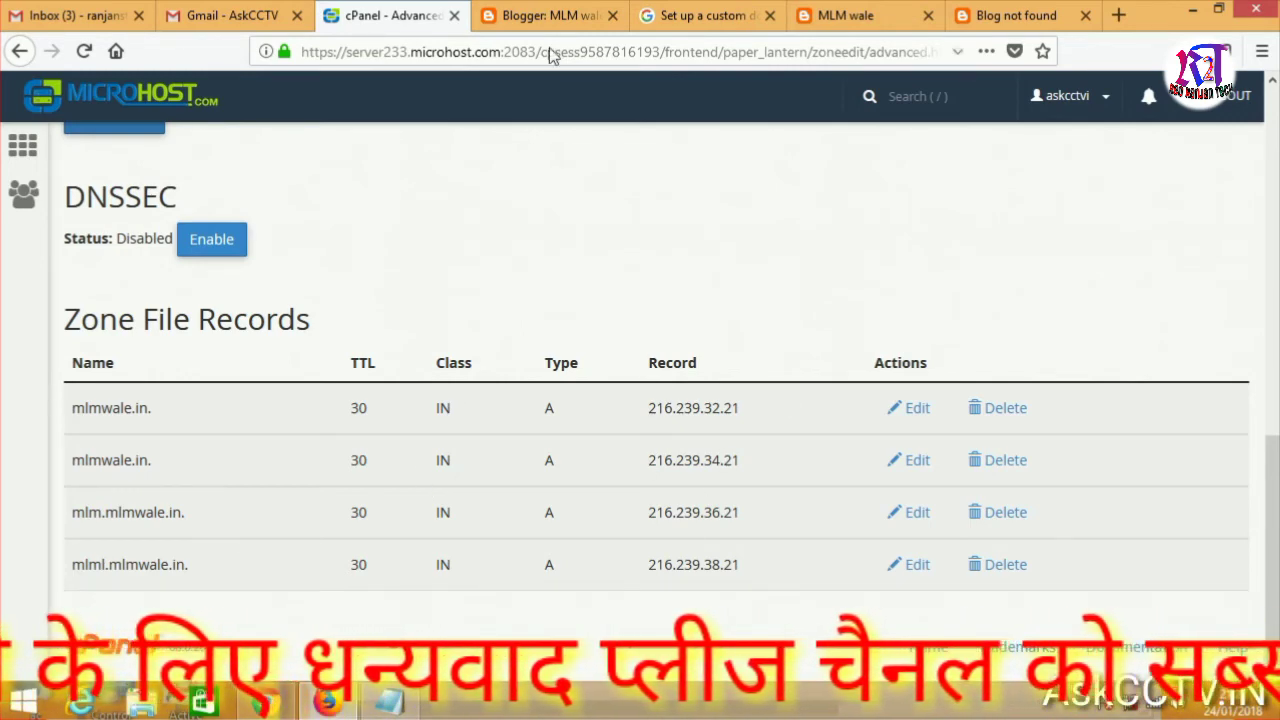
# Copy the www CNAME destination, ghs.google.com, from the third-party domain settings in Blogger's basic settings
pyautogui.click(547, 16)
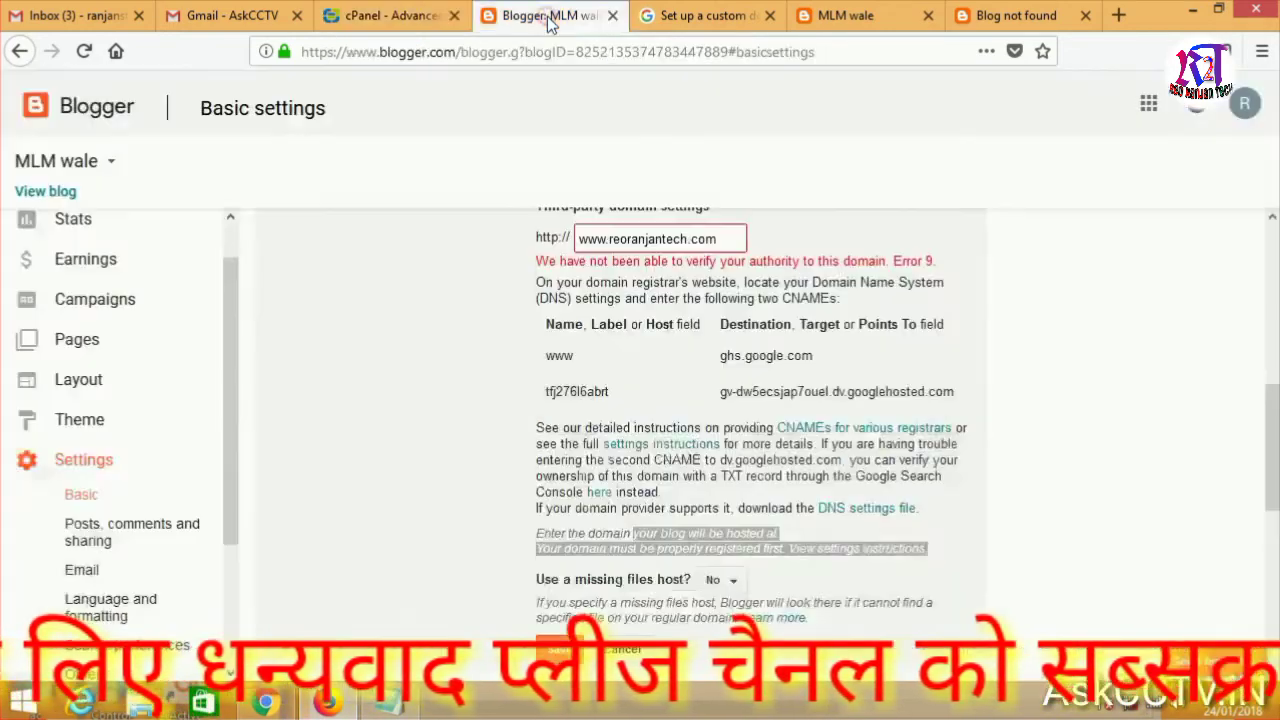
pyautogui.click(598, 350)
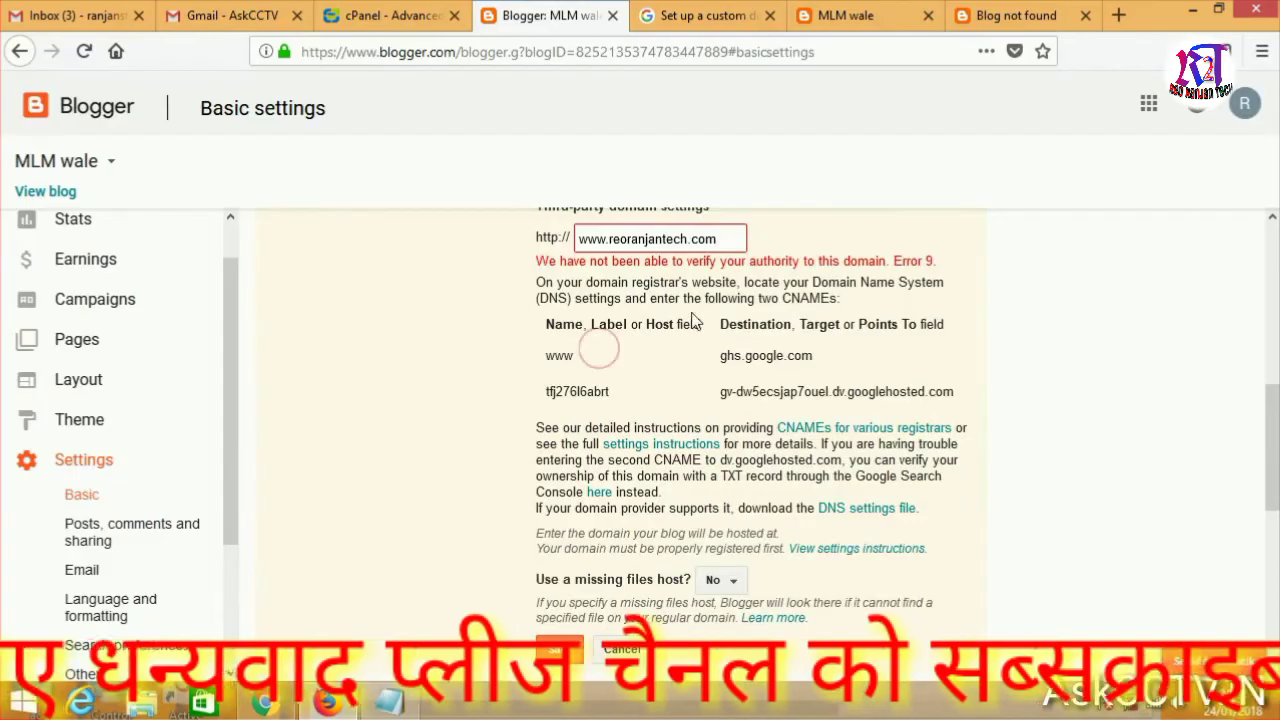
pyautogui.moveTo(720, 354); pyautogui.dragTo(813, 352)
pyautogui.rightClick(787, 350)
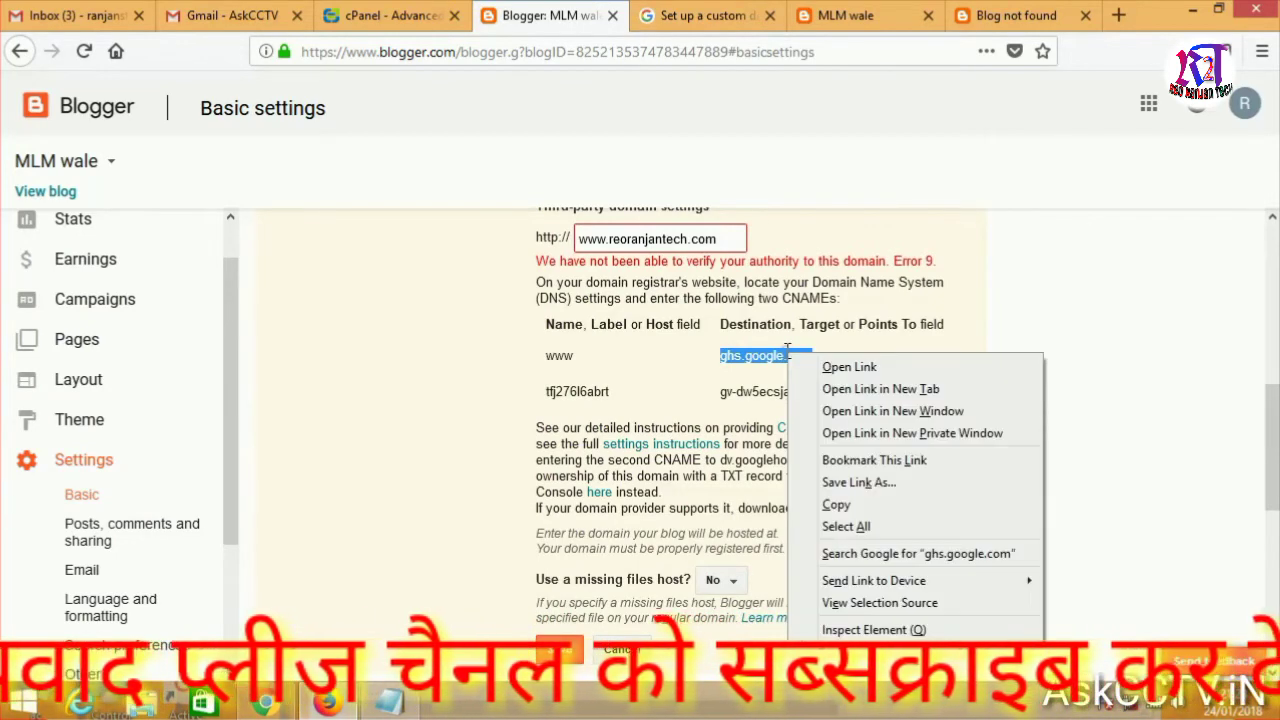
pyautogui.click(836, 504)
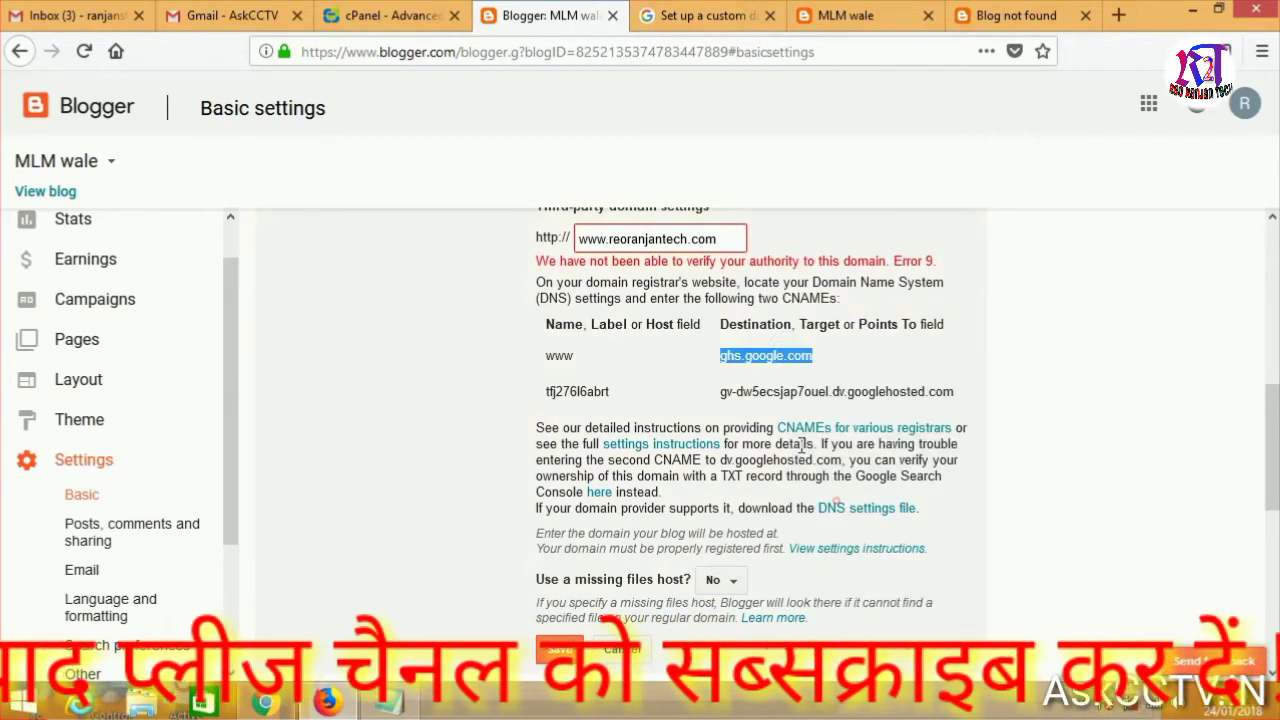
# In the zone editor, set the new record's type to CNAME, paste ghs.google.com as its target and set its TTL to 30
pyautogui.click(789, 357)
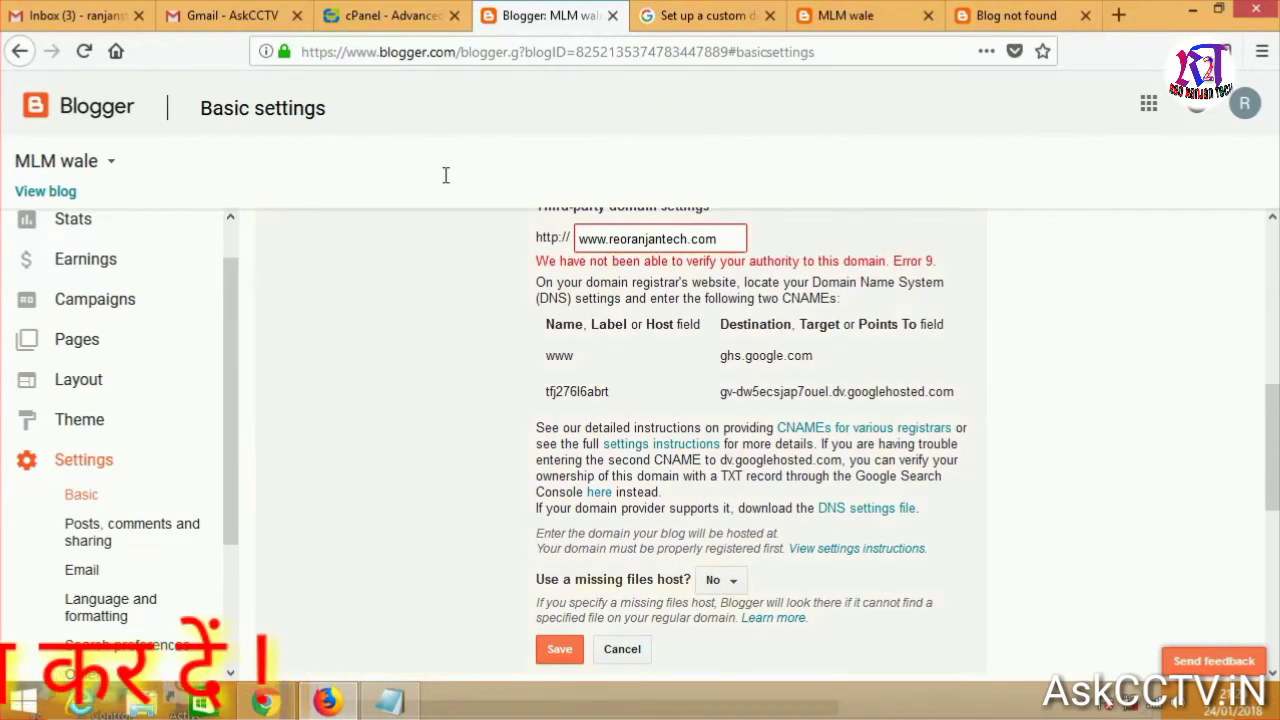
pyautogui.click(390, 15)
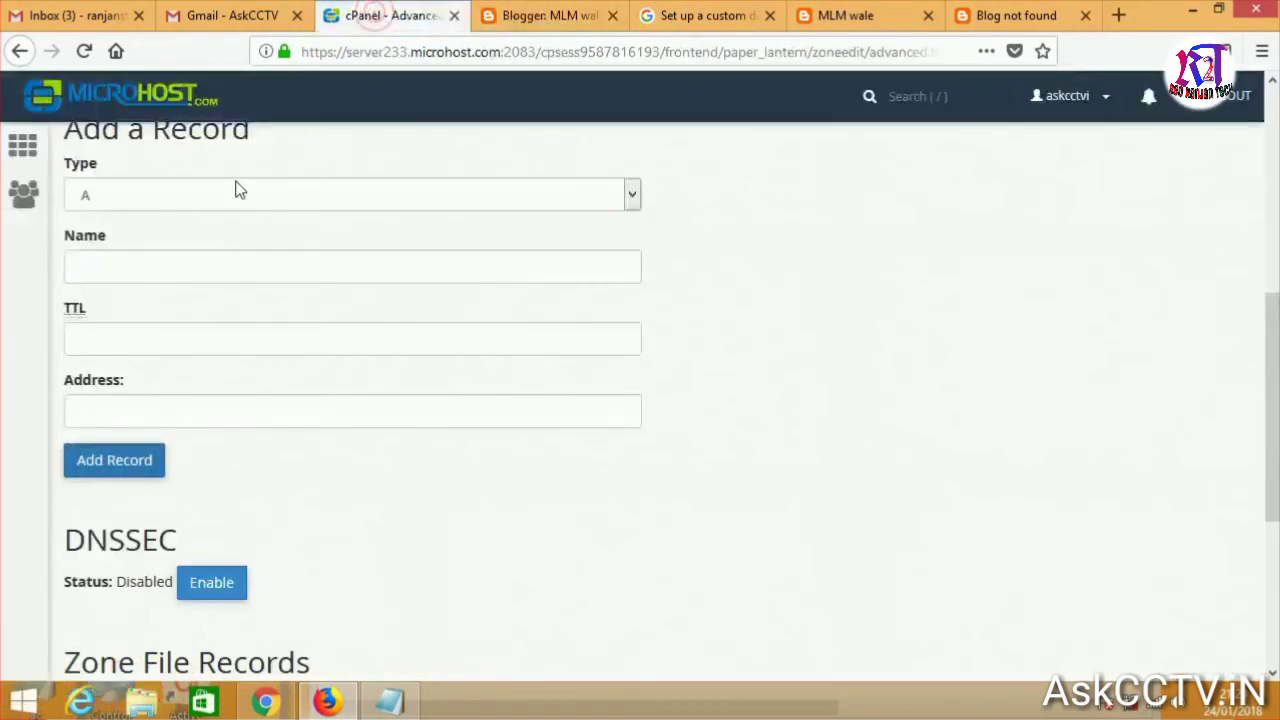
pyautogui.click(632, 196)
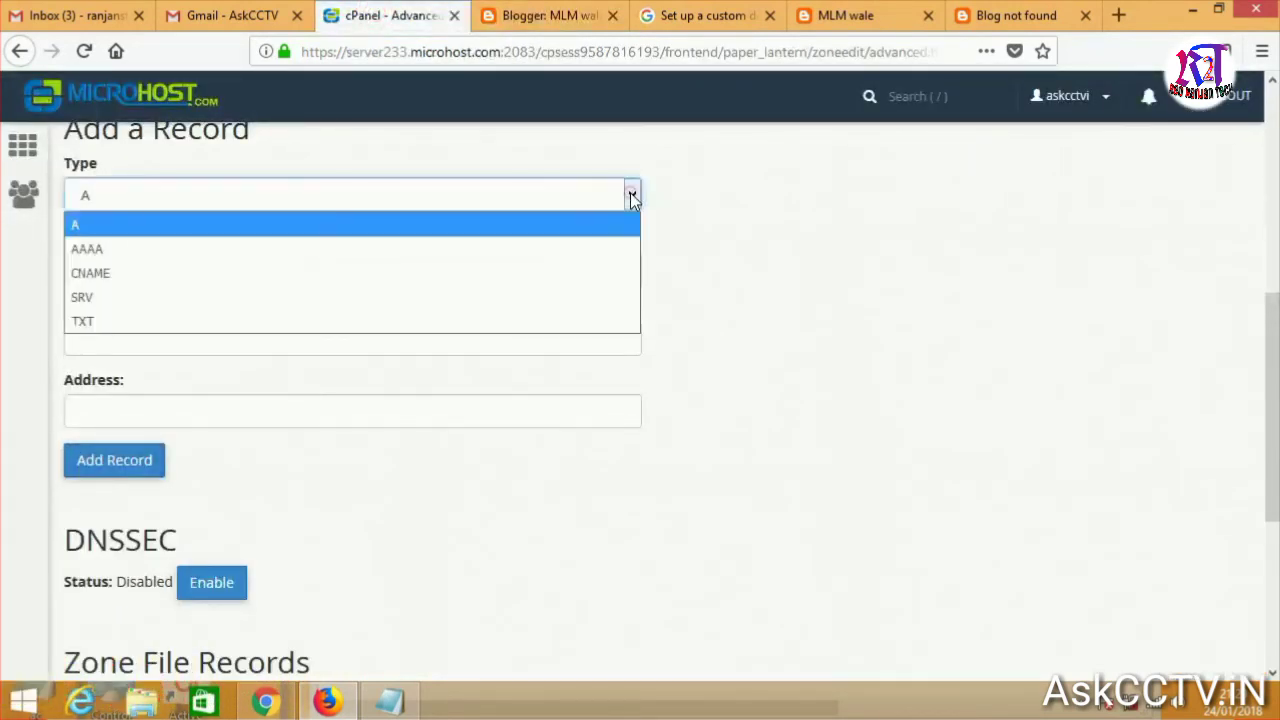
pyautogui.click(127, 277)
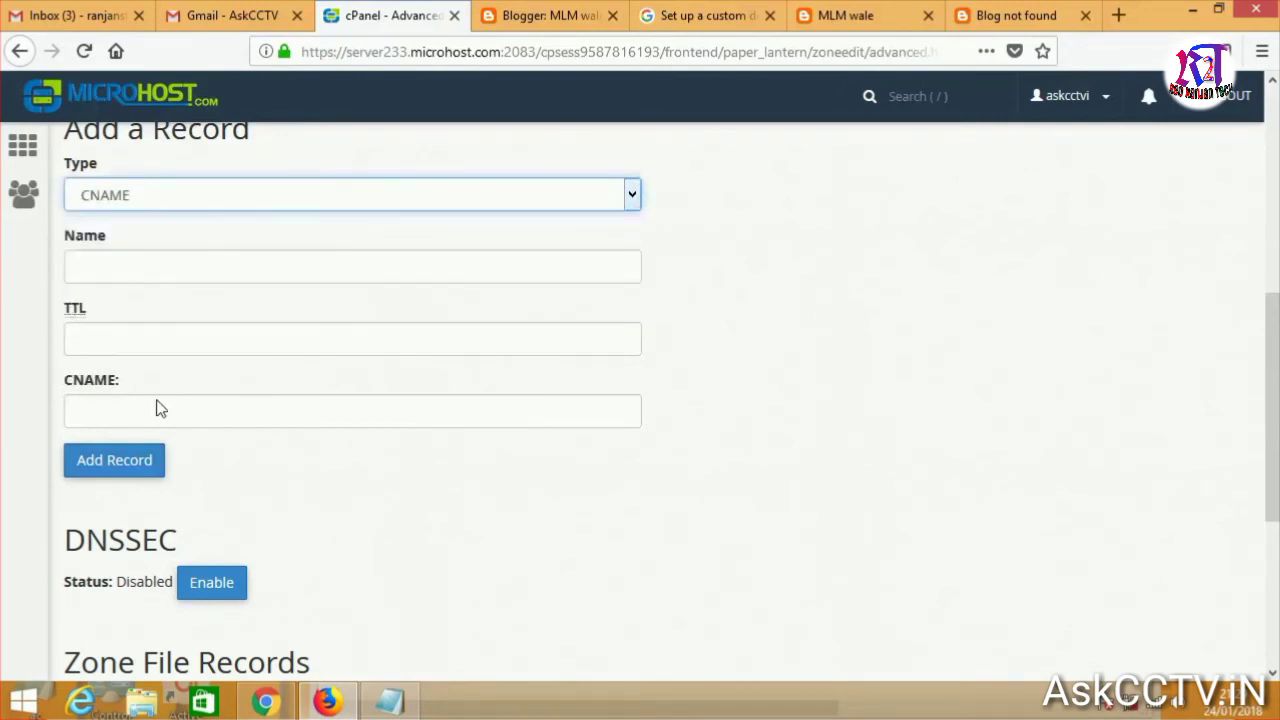
pyautogui.click(158, 410)
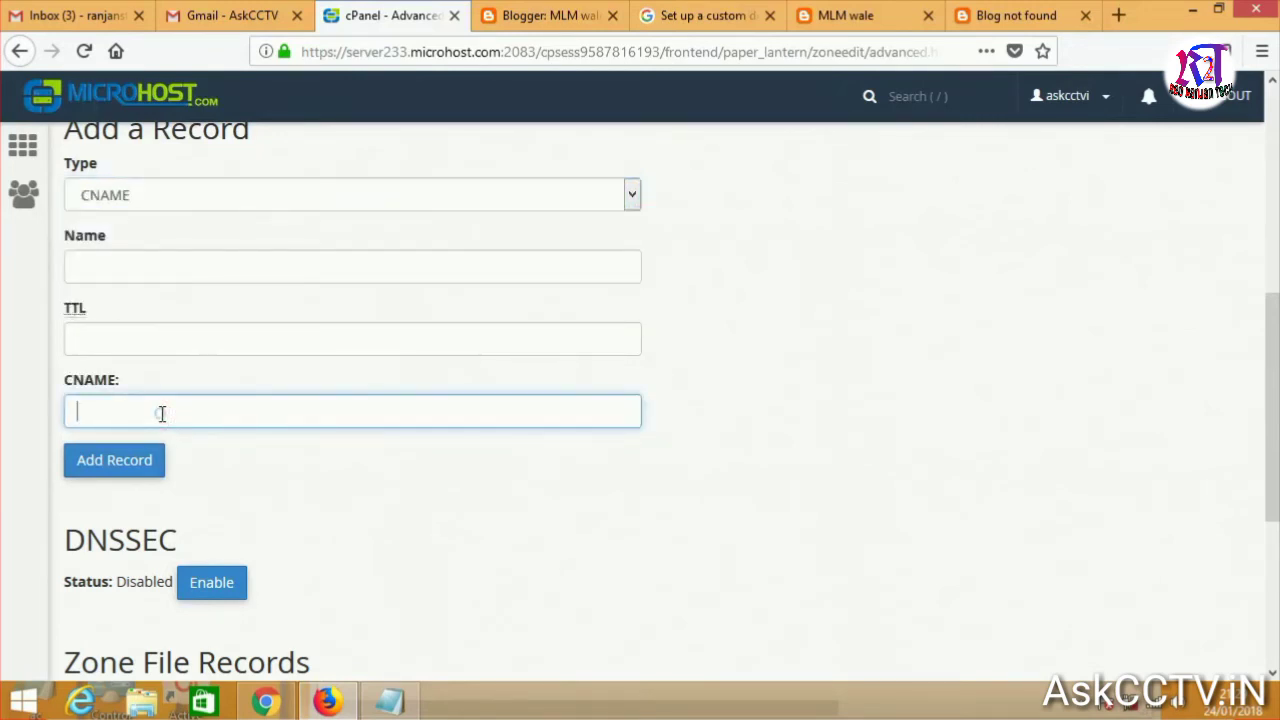
pyautogui.rightClick(161, 413)
pyautogui.click(211, 502)
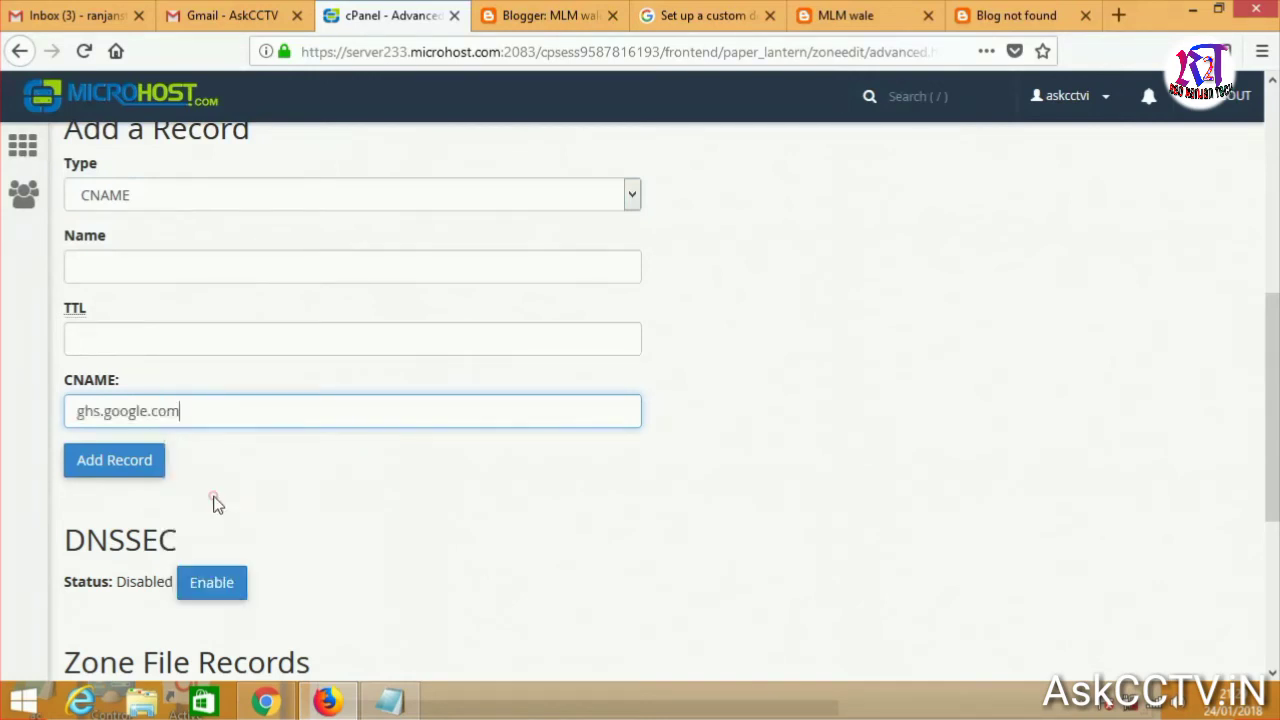
pyautogui.click(135, 333)
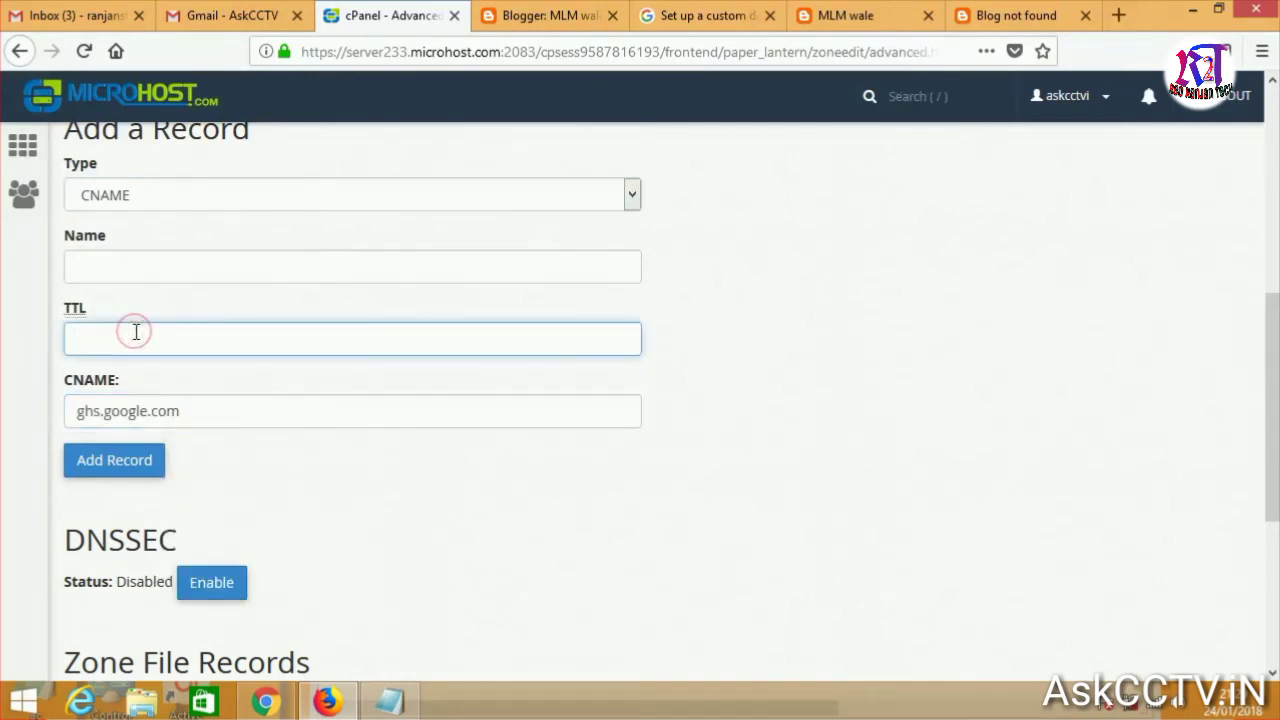
pyautogui.write('30')
# Check the first CNAME's host name in Blogger, name the ghs.google.com record "www" and add it to the zone
pyautogui.click(549, 20)
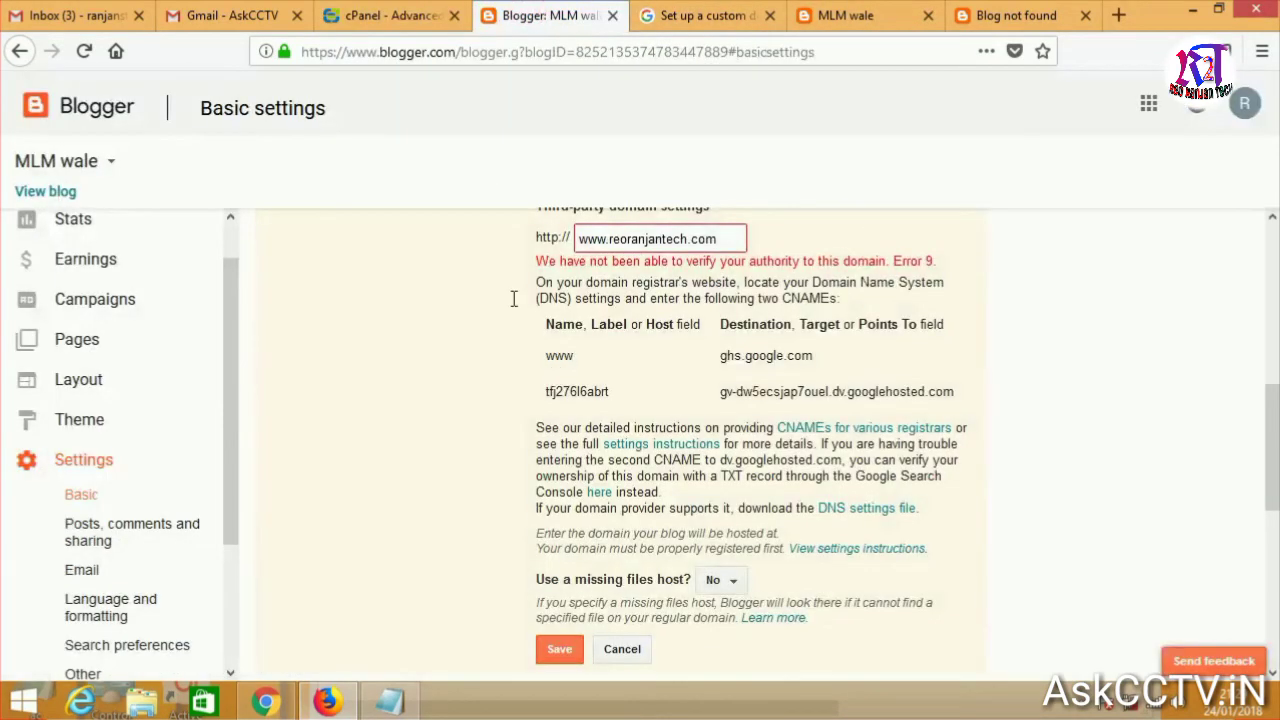
pyautogui.click(388, 16)
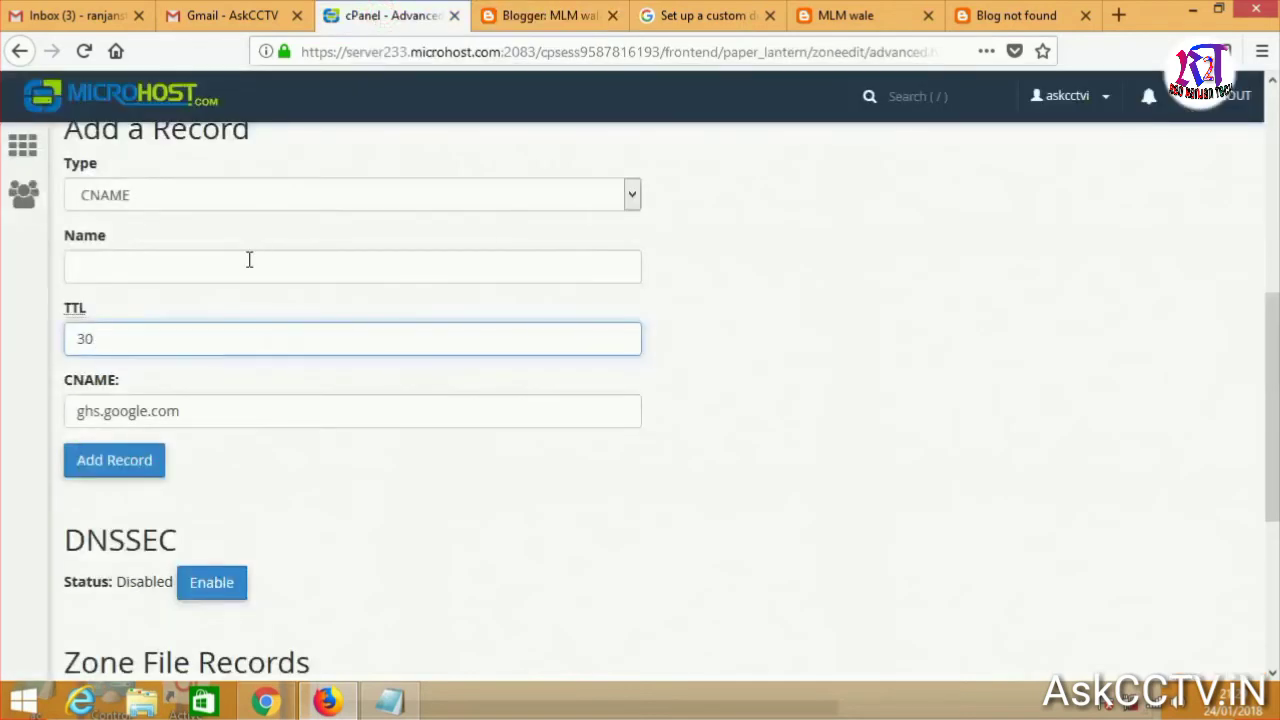
pyautogui.write('w')
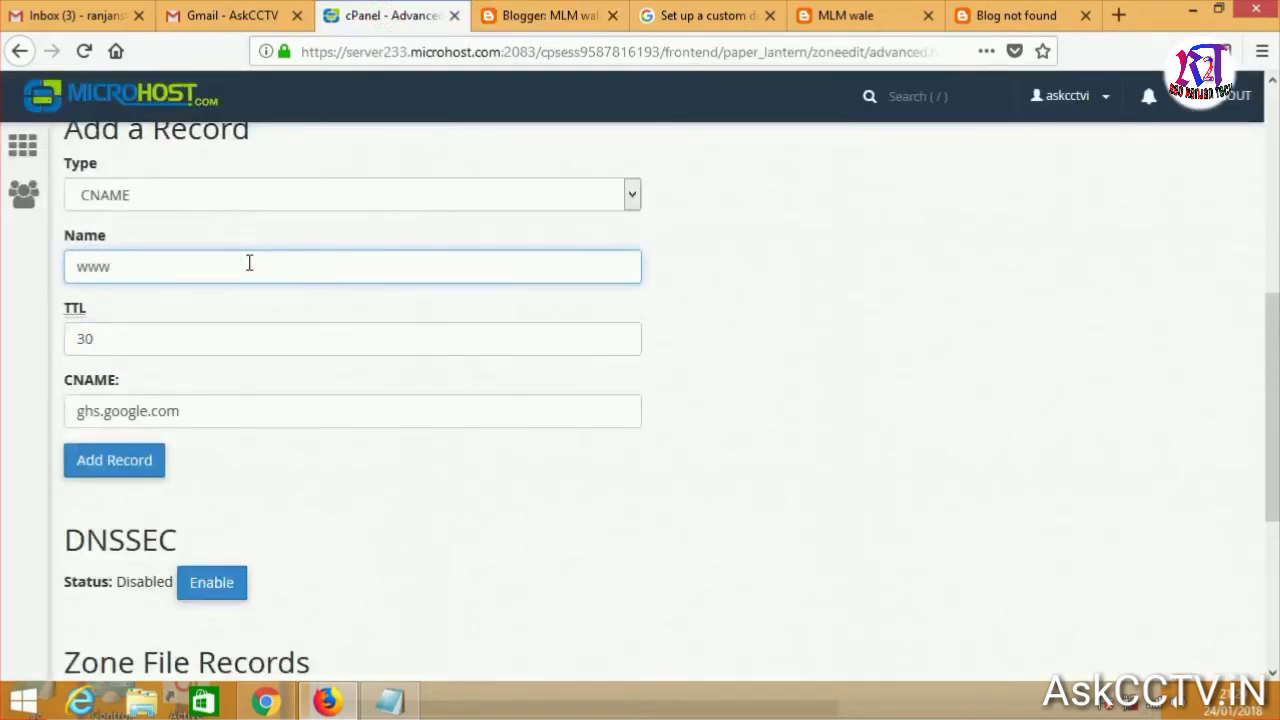
pyautogui.write('ww')
pyautogui.click(112, 464)
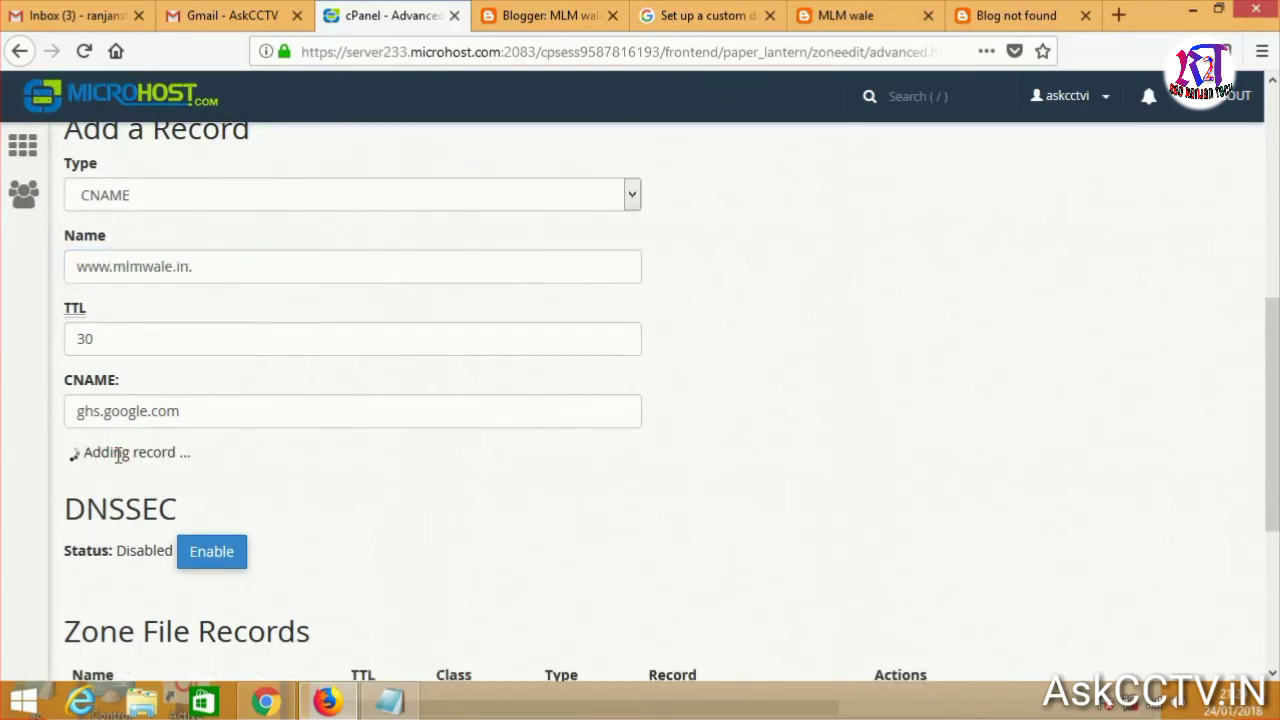
# Copy the second CNAME's googlehosted.com verification destination from Blogger's third-party domain settings and return to the zone editor
pyautogui.click(551, 15)
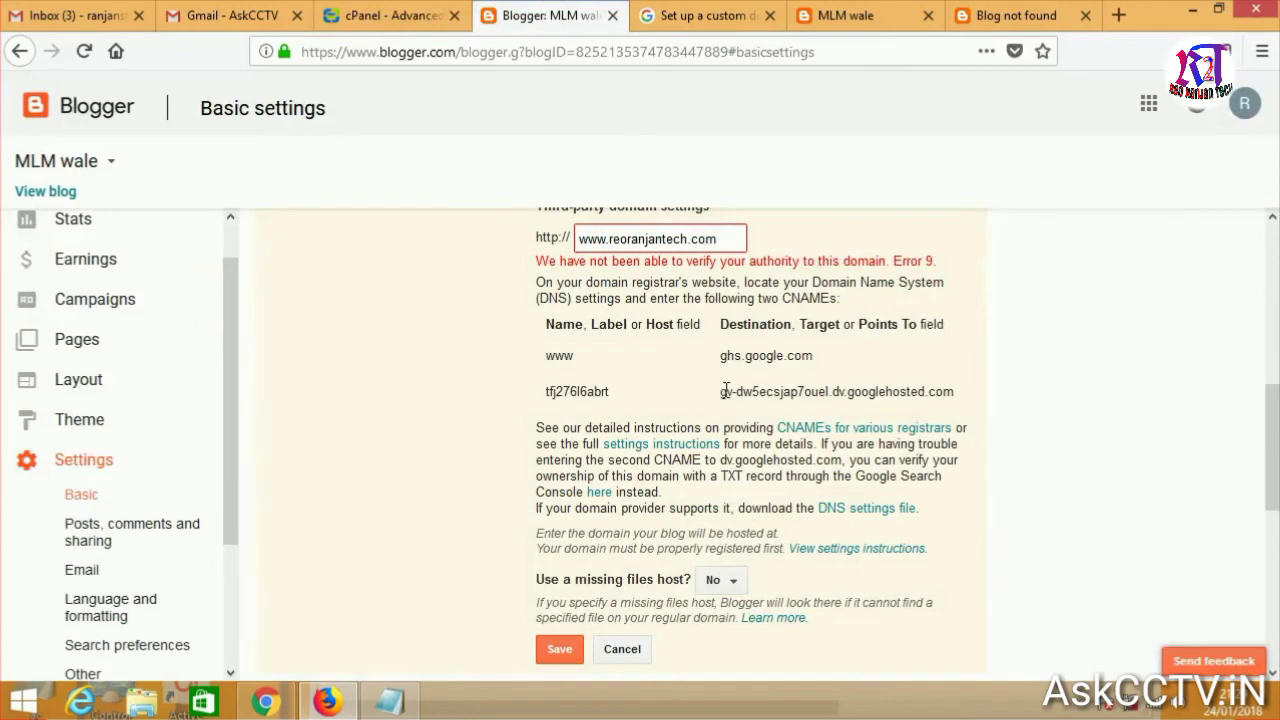
pyautogui.moveTo(720, 391); pyautogui.dragTo(958, 398)
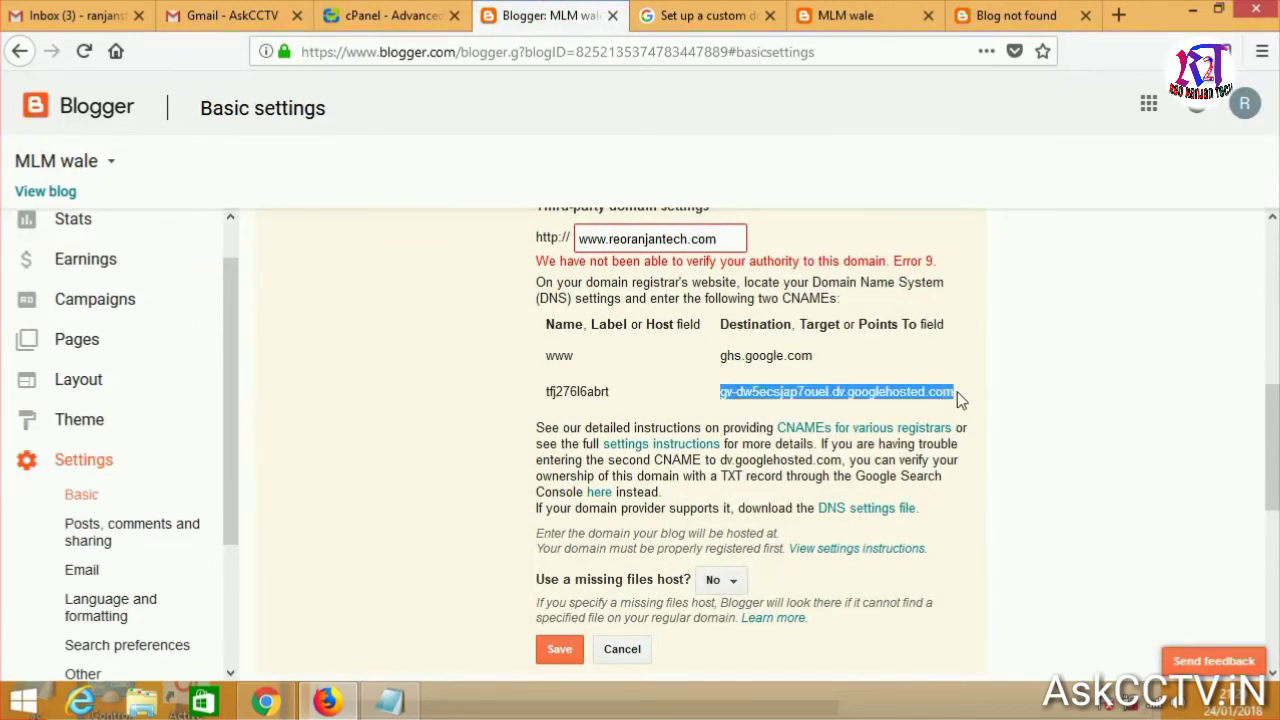
pyautogui.rightClick(951, 390)
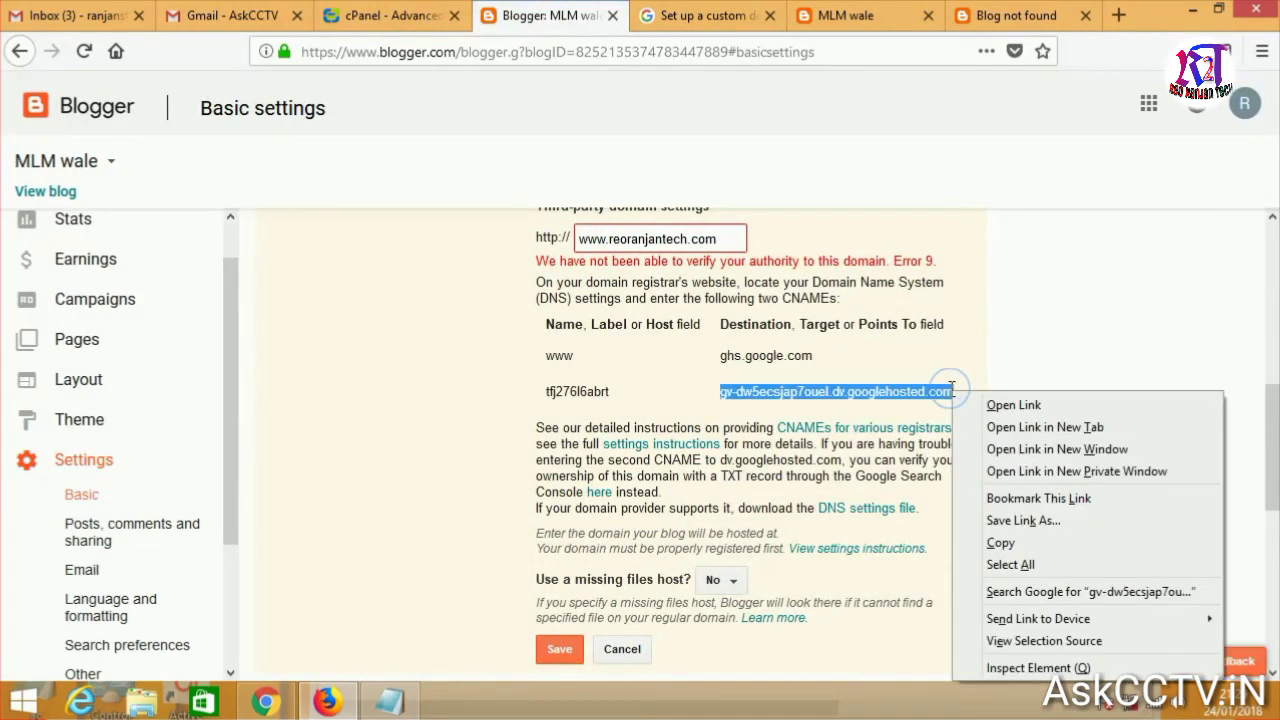
pyautogui.click(1026, 540)
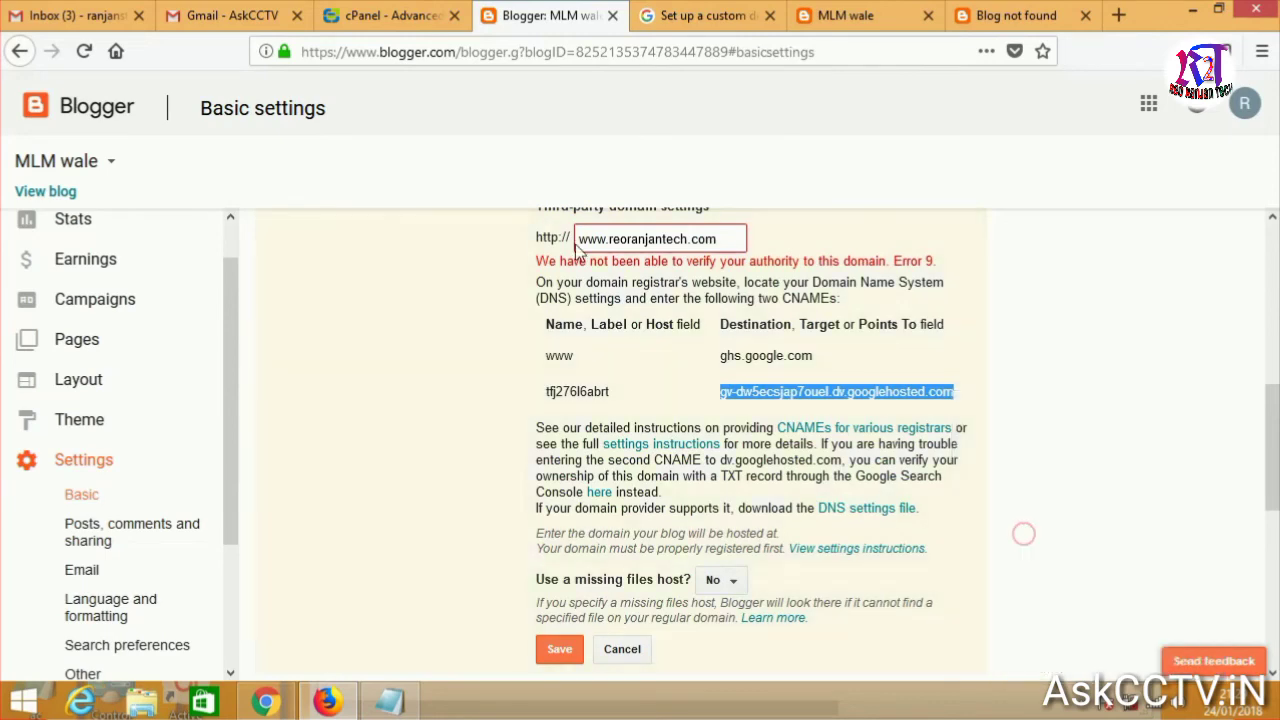
pyautogui.click(388, 18)
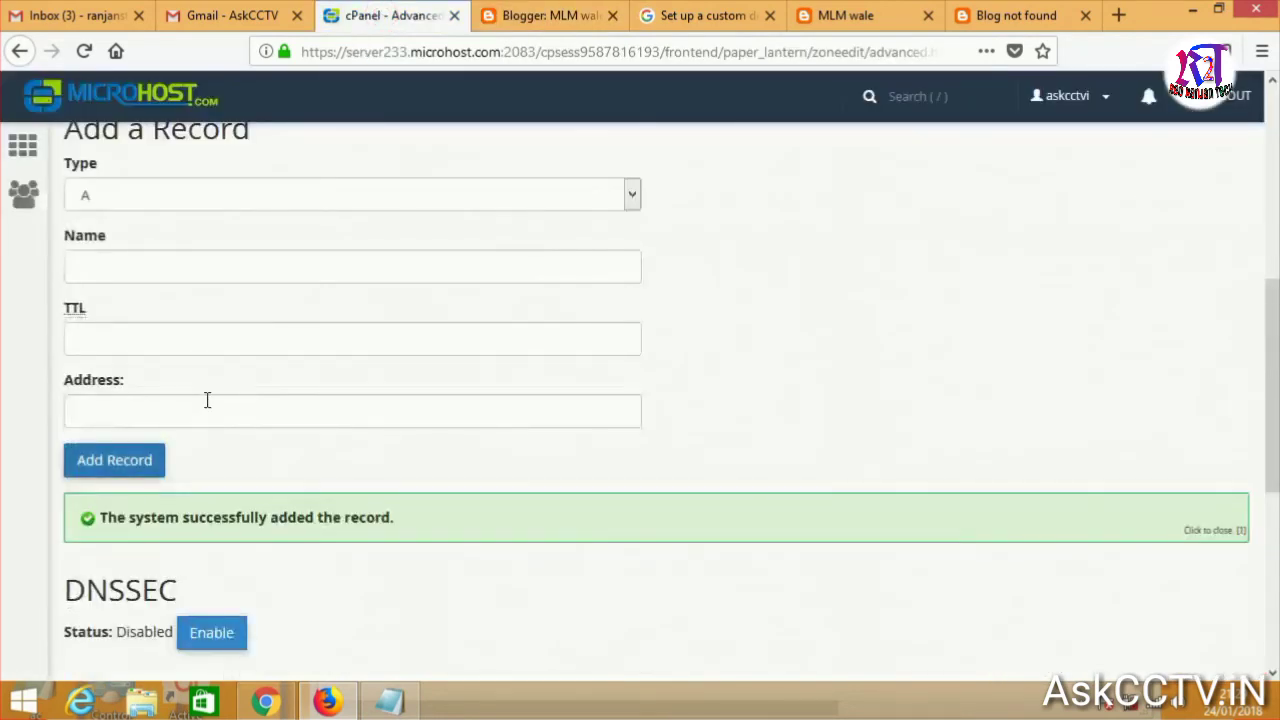
# Set another new record's type to CNAME, paste the copied verification destination as its target and set its TTL to 30
pyautogui.click(206, 400)
pyautogui.rightClick(206, 400)
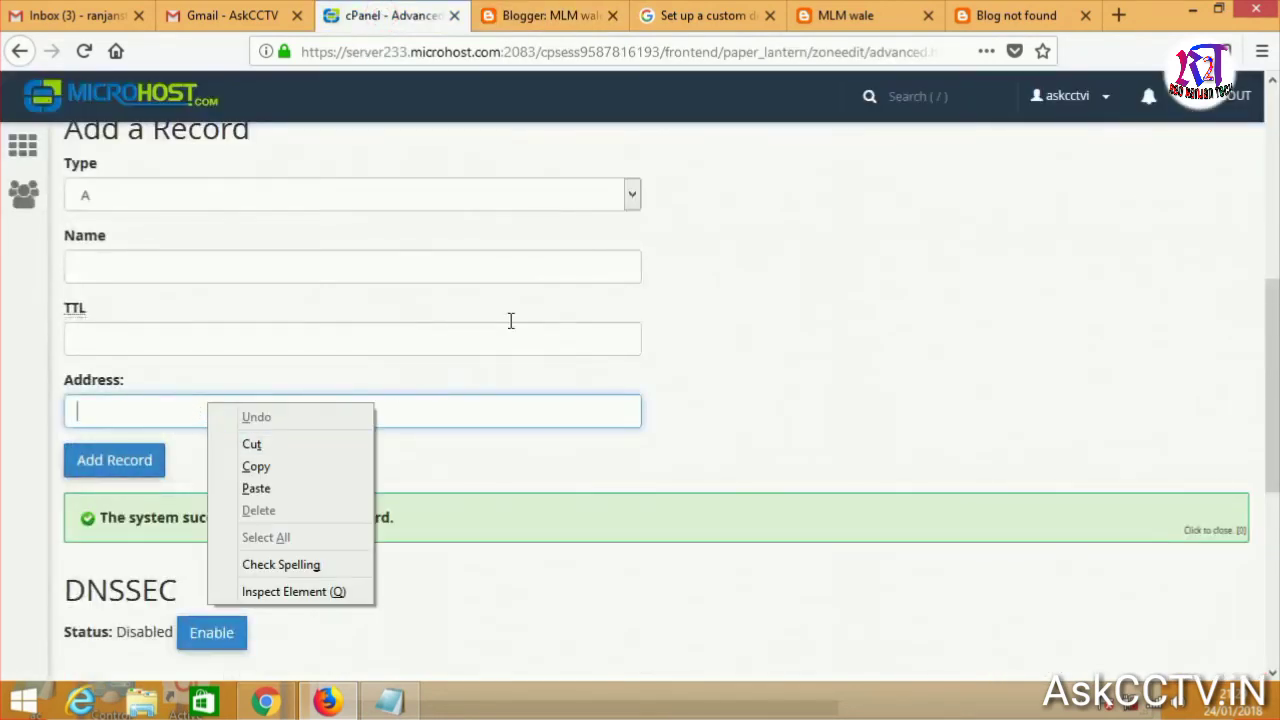
pyautogui.click(636, 197)
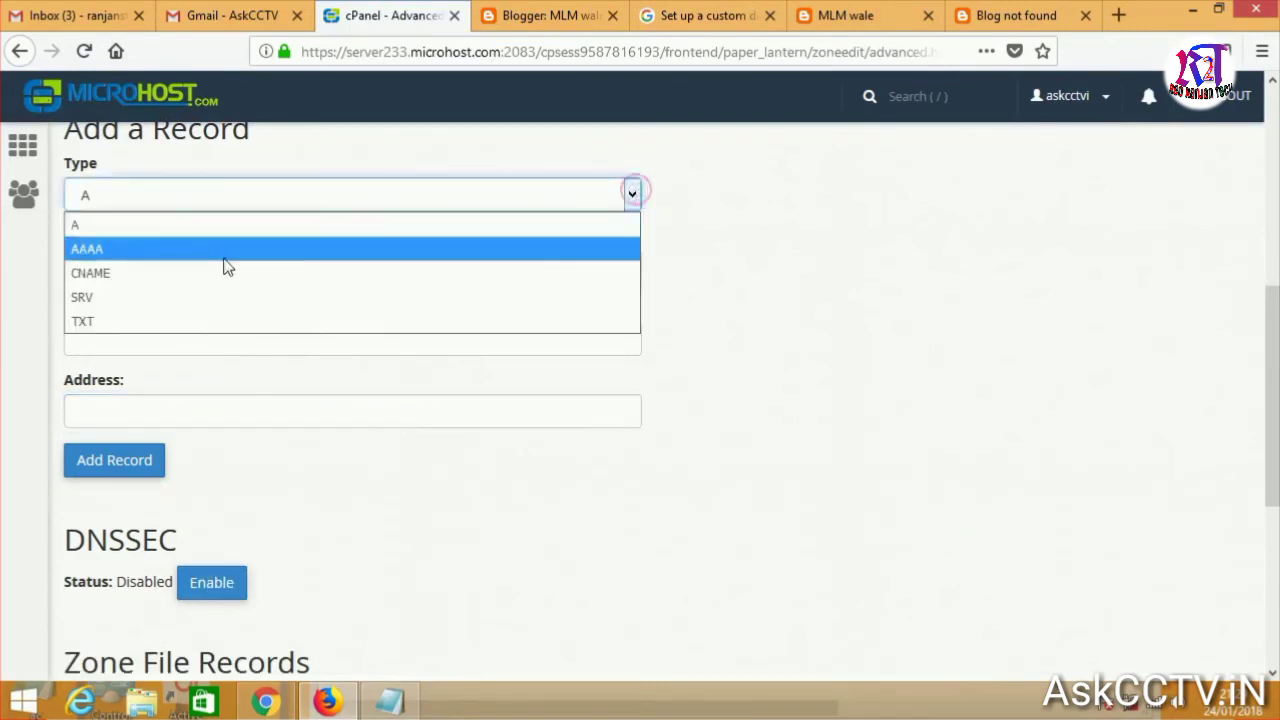
pyautogui.click(186, 273)
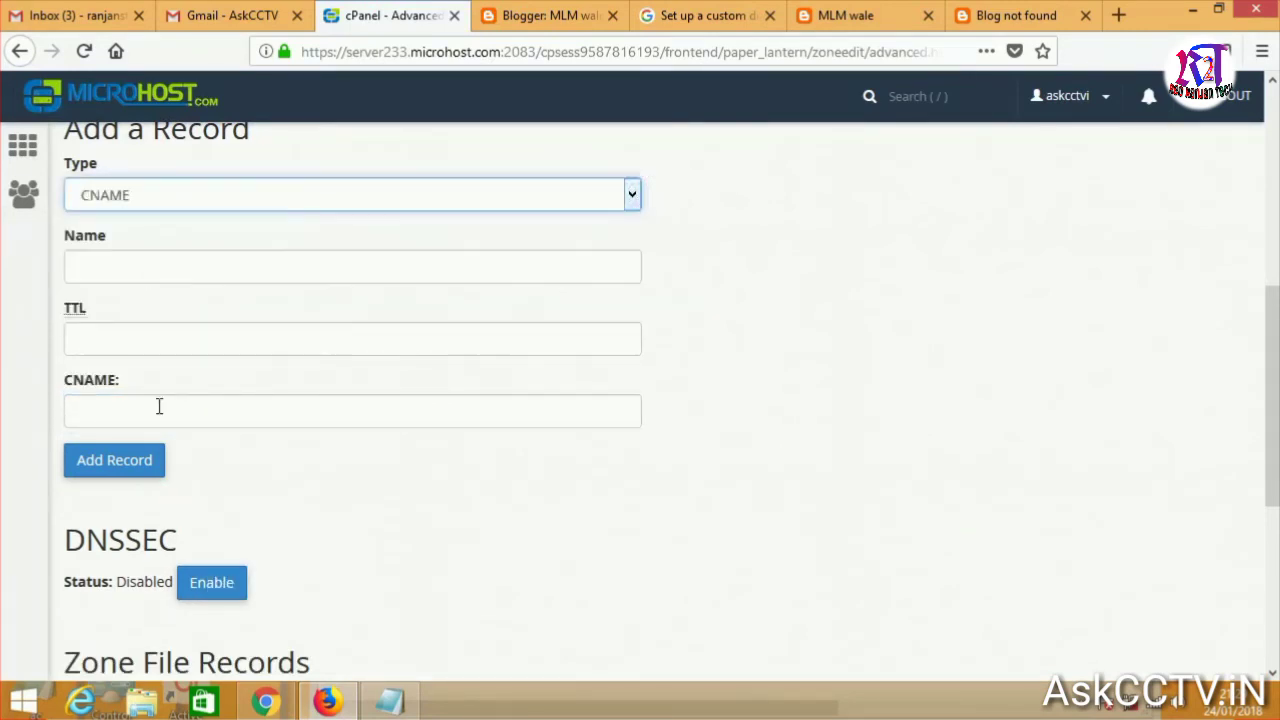
pyautogui.click(159, 405)
pyautogui.rightClick(159, 405)
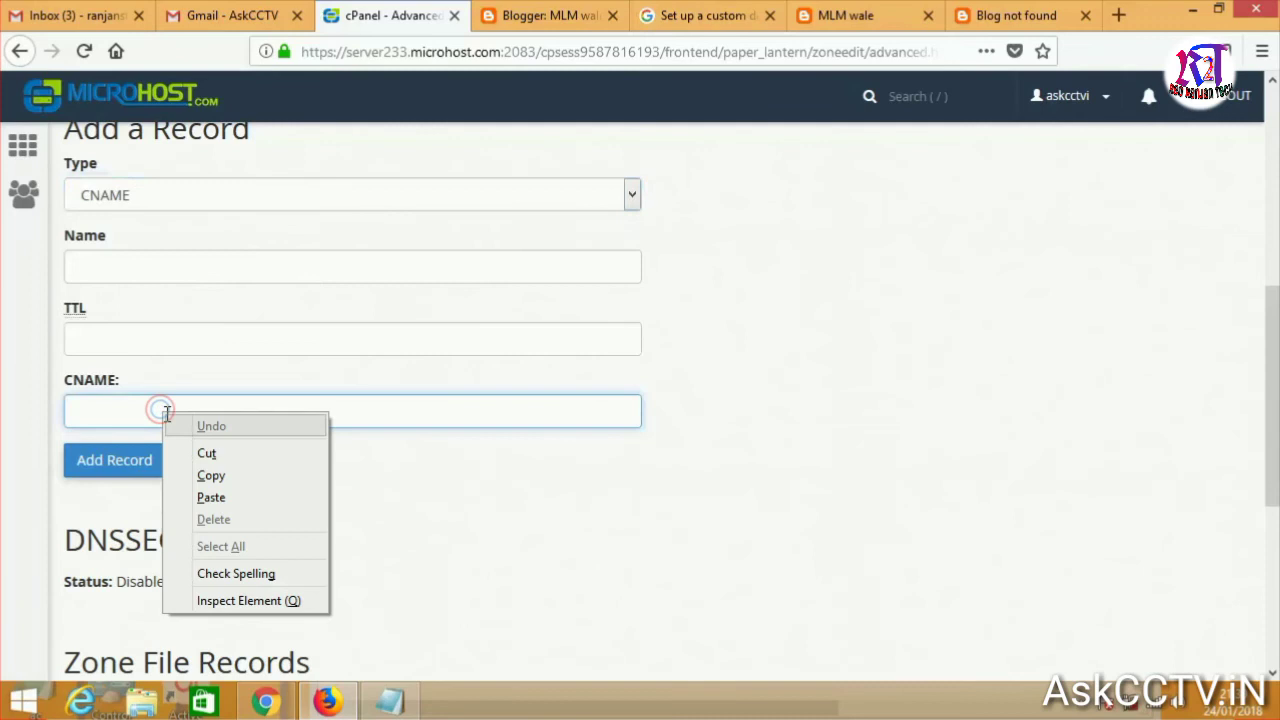
pyautogui.click(211, 498)
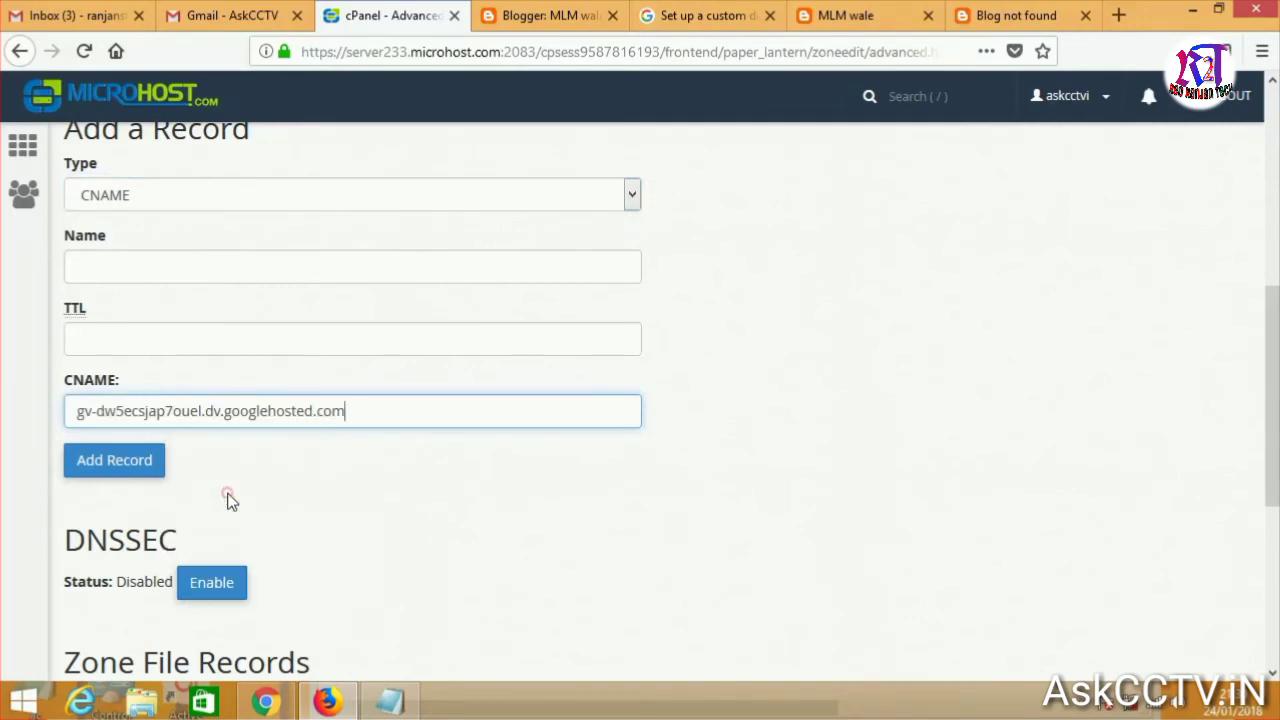
pyautogui.click(177, 331)
pyautogui.write('30')
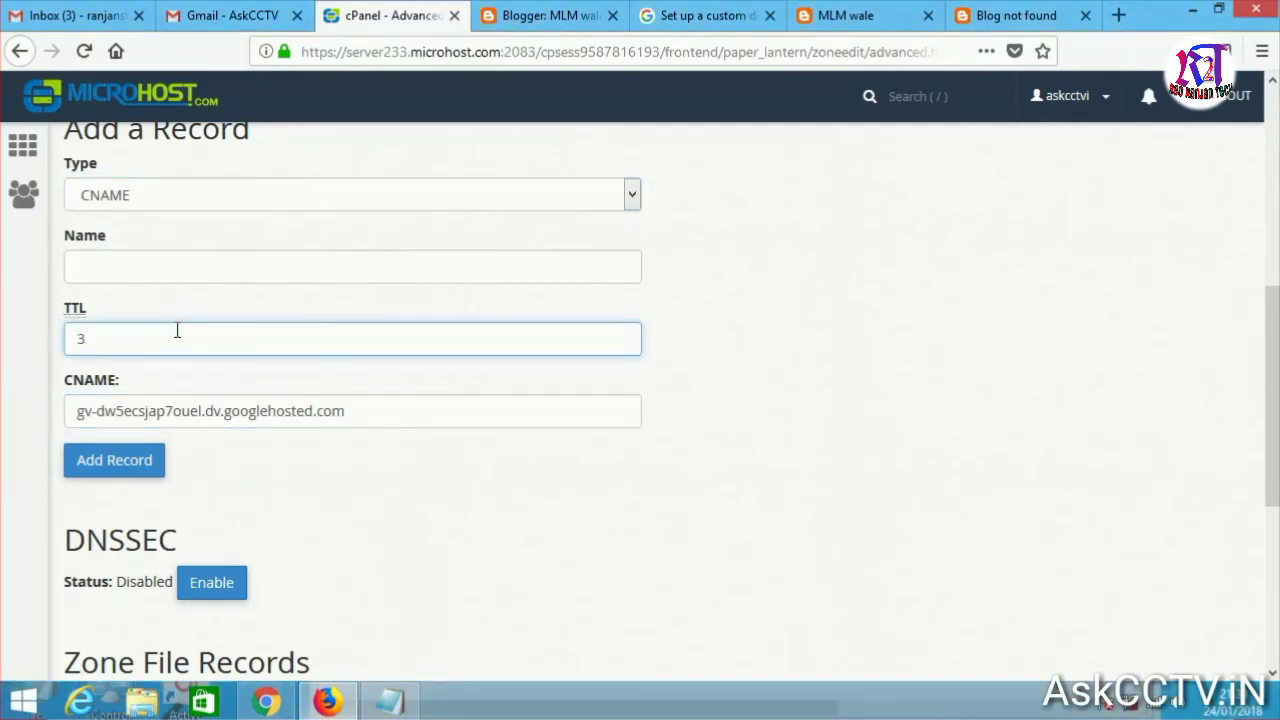
# Copy the verification host name of the second CNAME from Blogger's basic settings and return to the zone editor
pyautogui.click(548, 20)
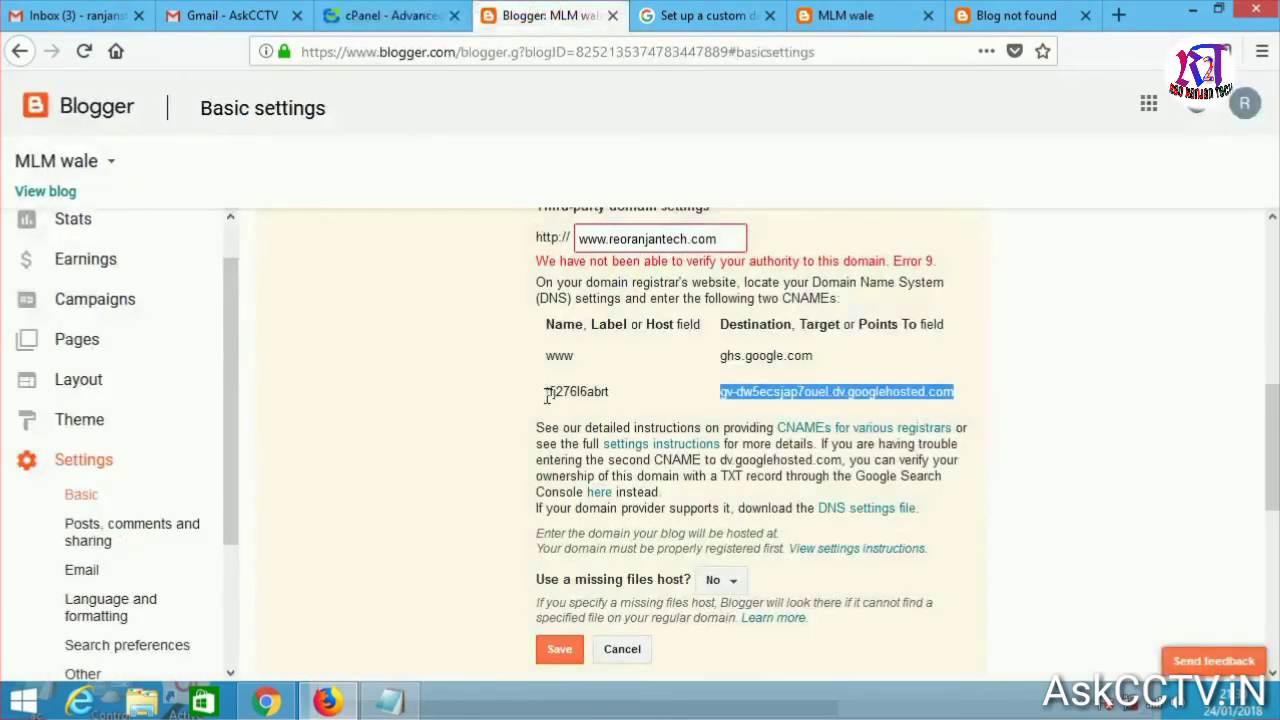
pyautogui.moveTo(545, 392); pyautogui.dragTo(617, 399)
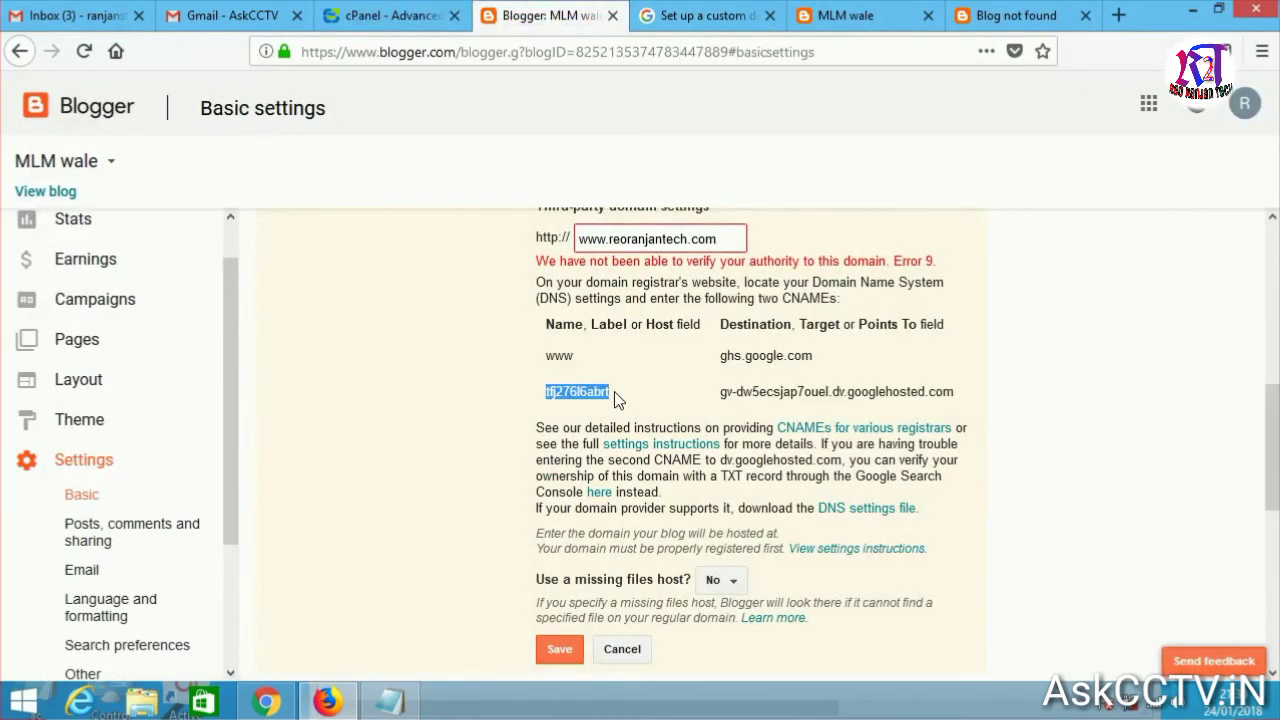
pyautogui.rightClick(592, 390)
pyautogui.click(633, 401)
pyautogui.click(395, 15)
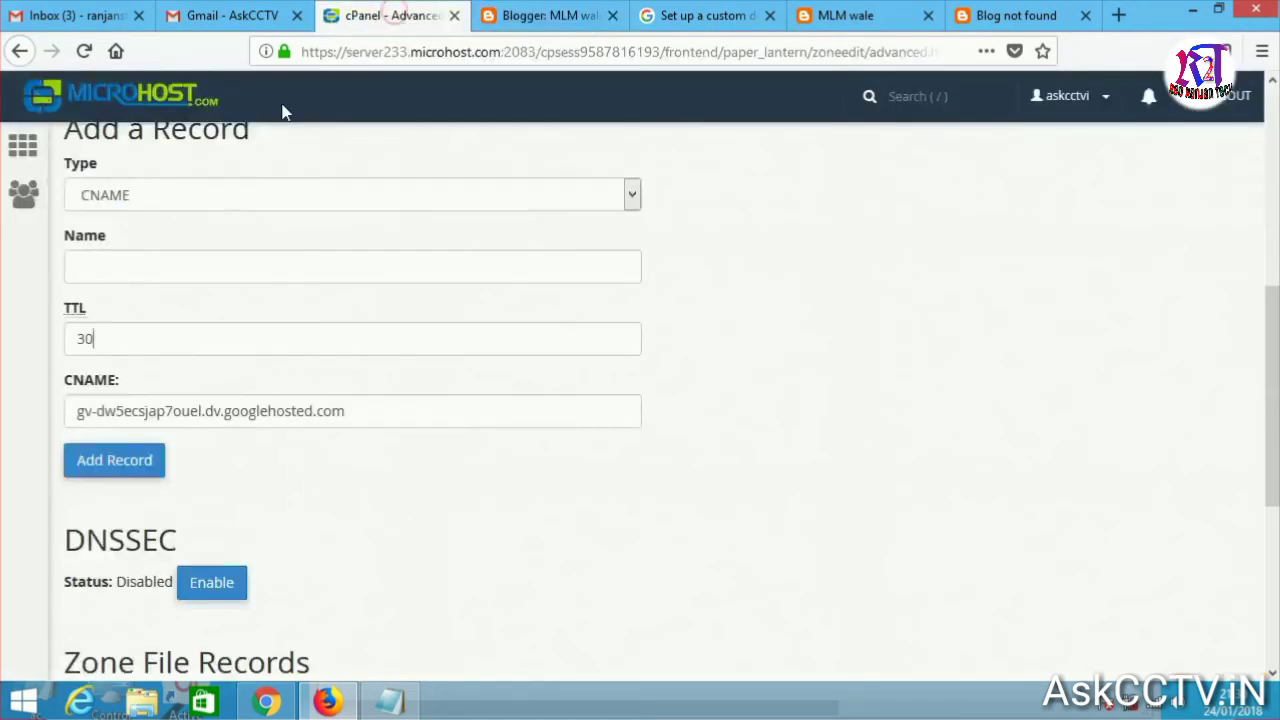
# Paste the verification host name as the second CNAME record's name, add it to the zone, and review the zone file records
pyautogui.click(195, 260)
pyautogui.rightClick(194, 262)
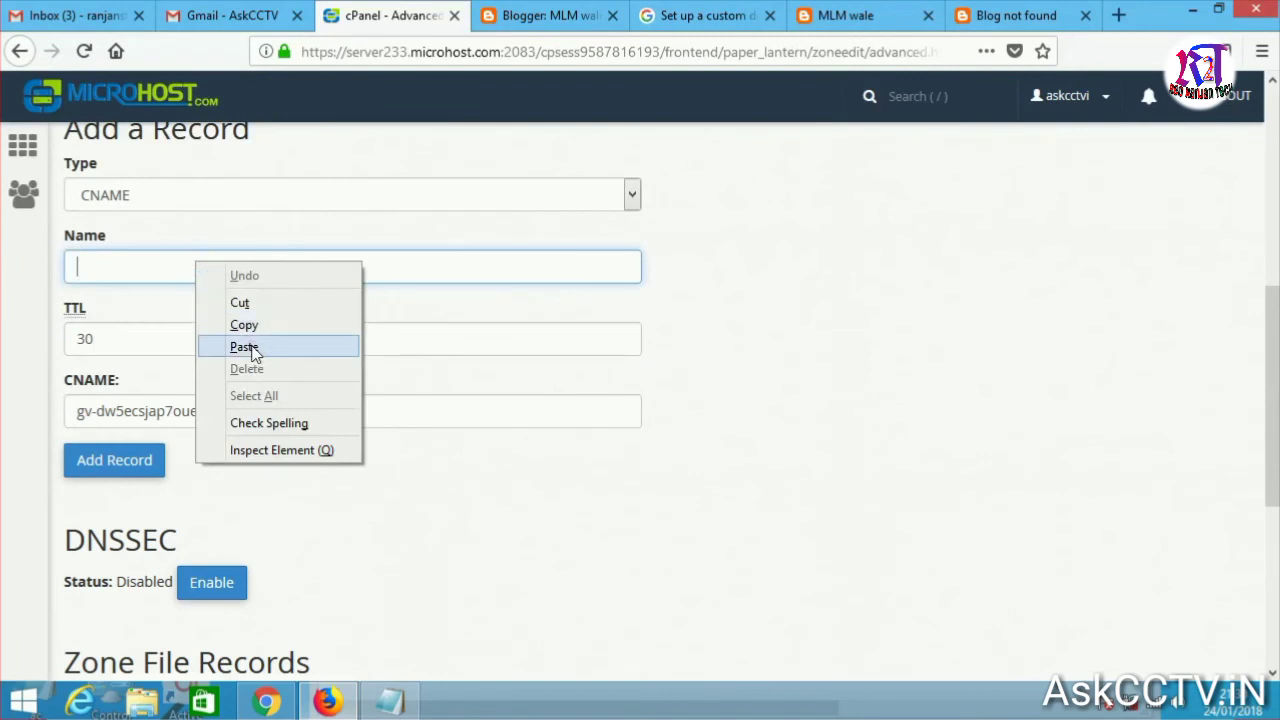
pyautogui.click(248, 344)
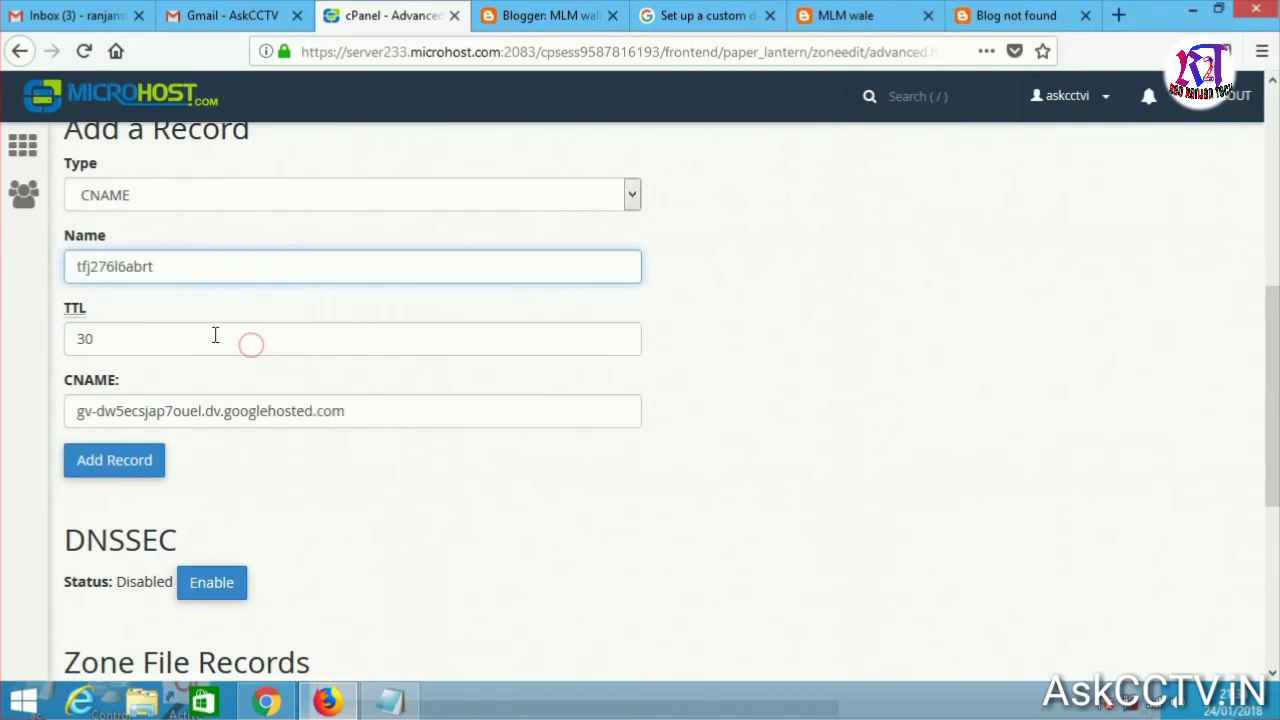
pyautogui.click(110, 468)
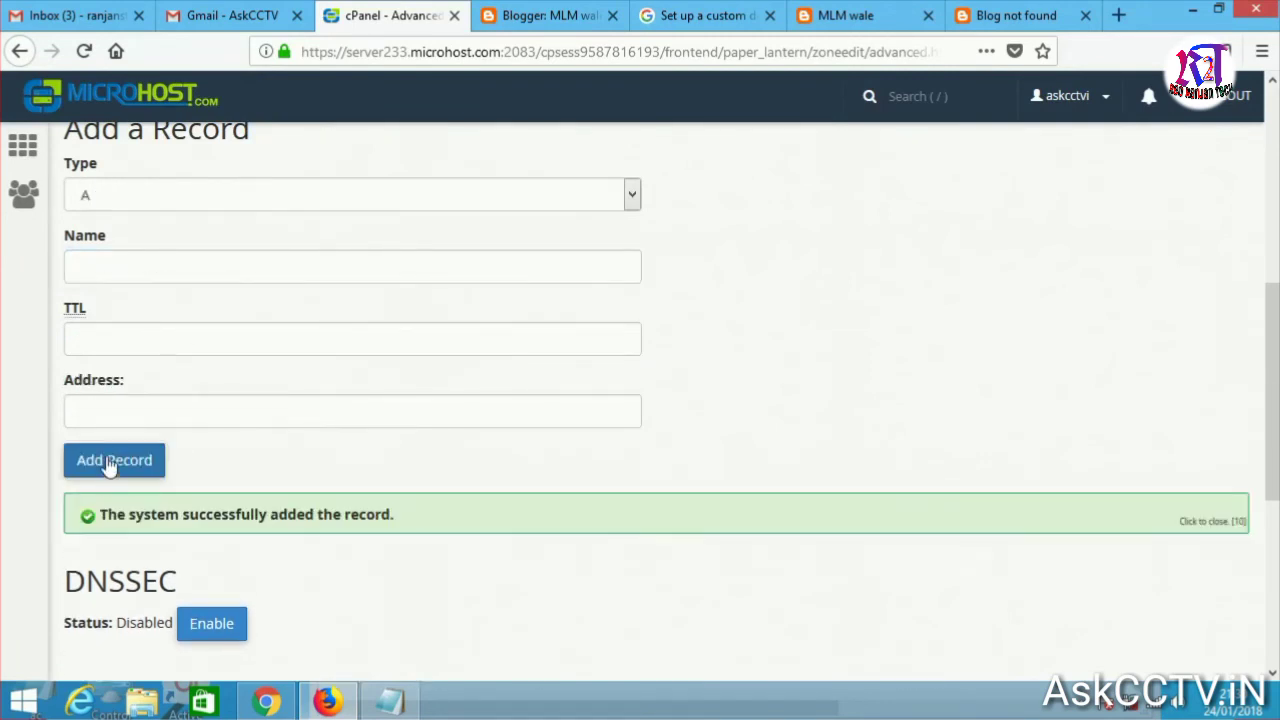
pyautogui.scroll(-5, 549, 476)
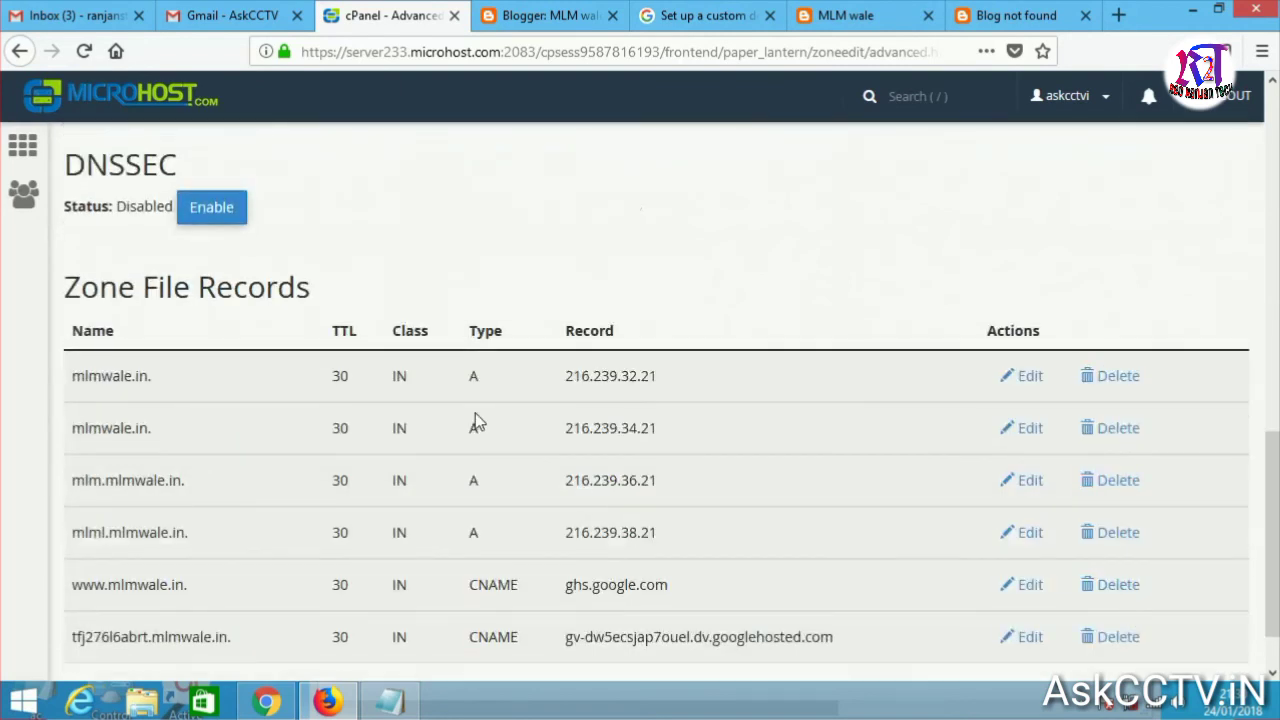
pyautogui.scroll(-2, 259, 391)
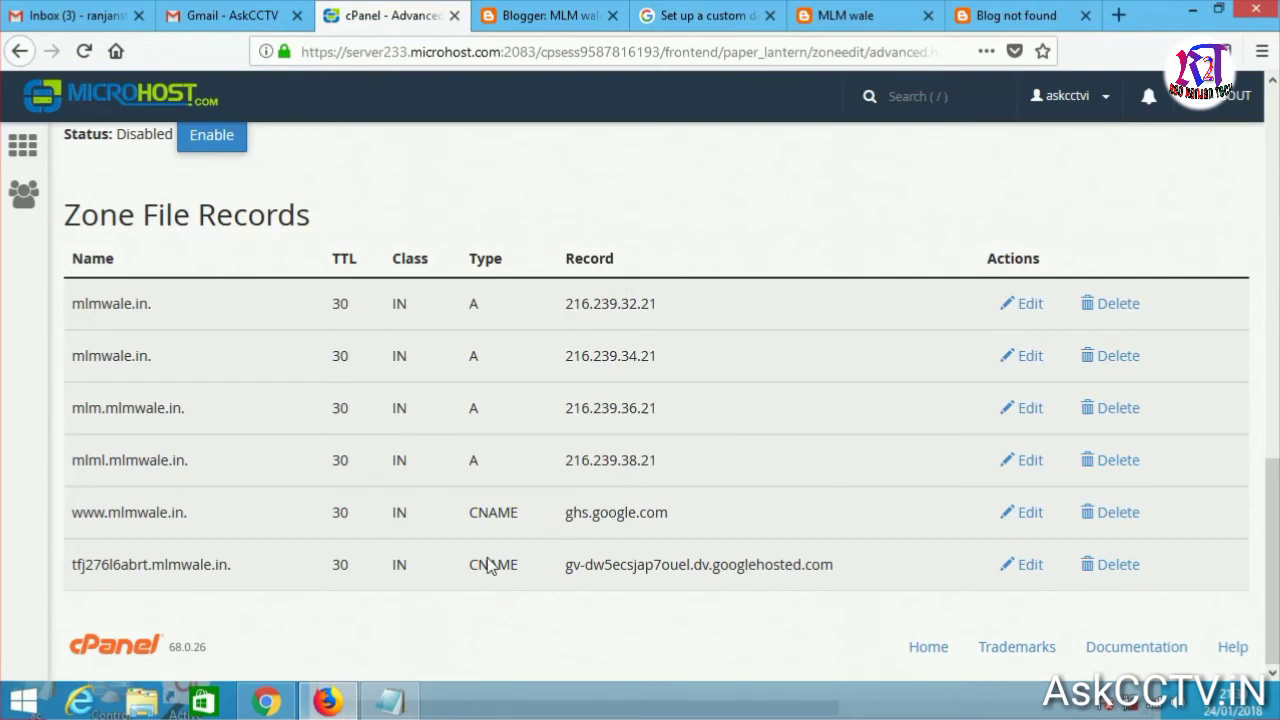
pyautogui.click(542, 22)
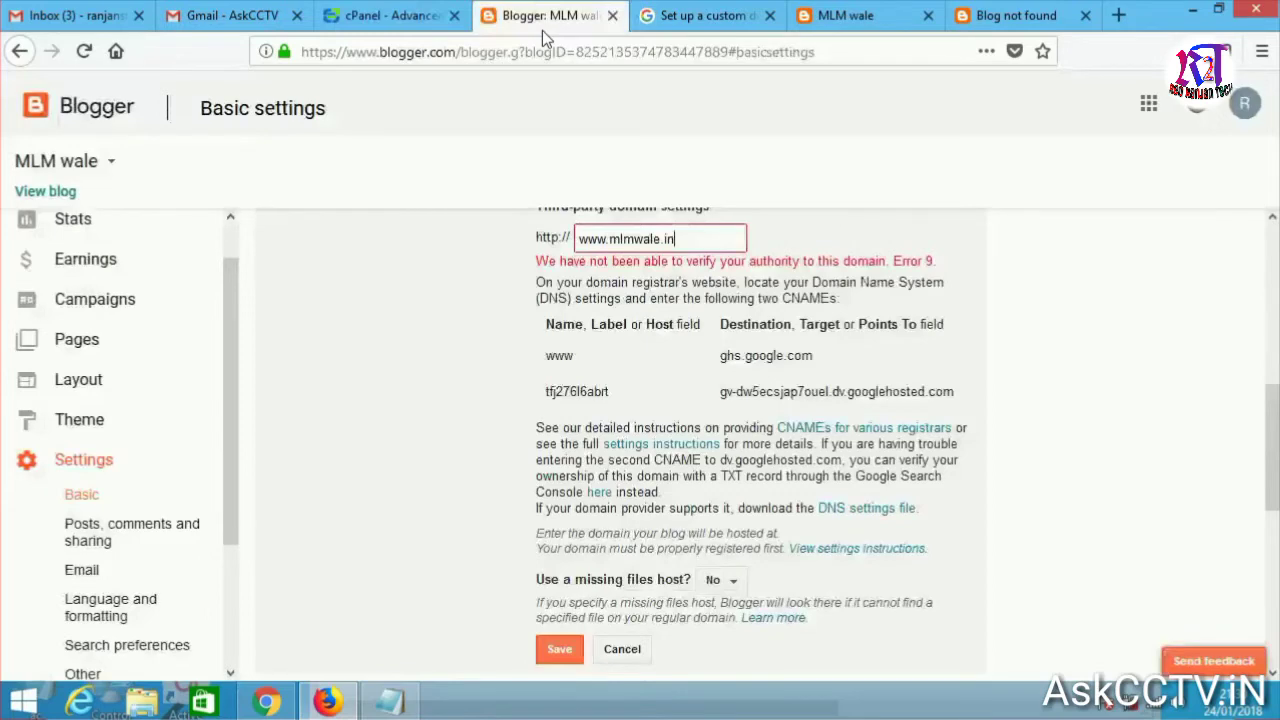
pyautogui.scroll(2, 572, 341)
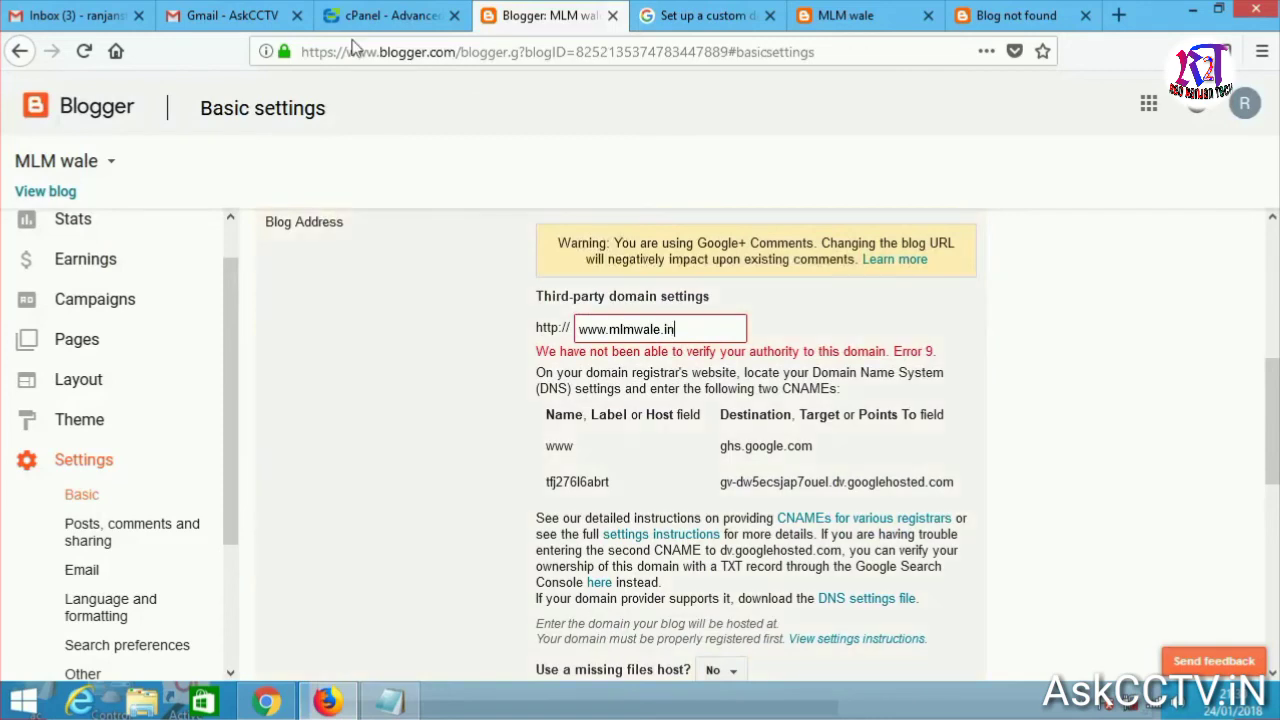
pyautogui.click(377, 15)
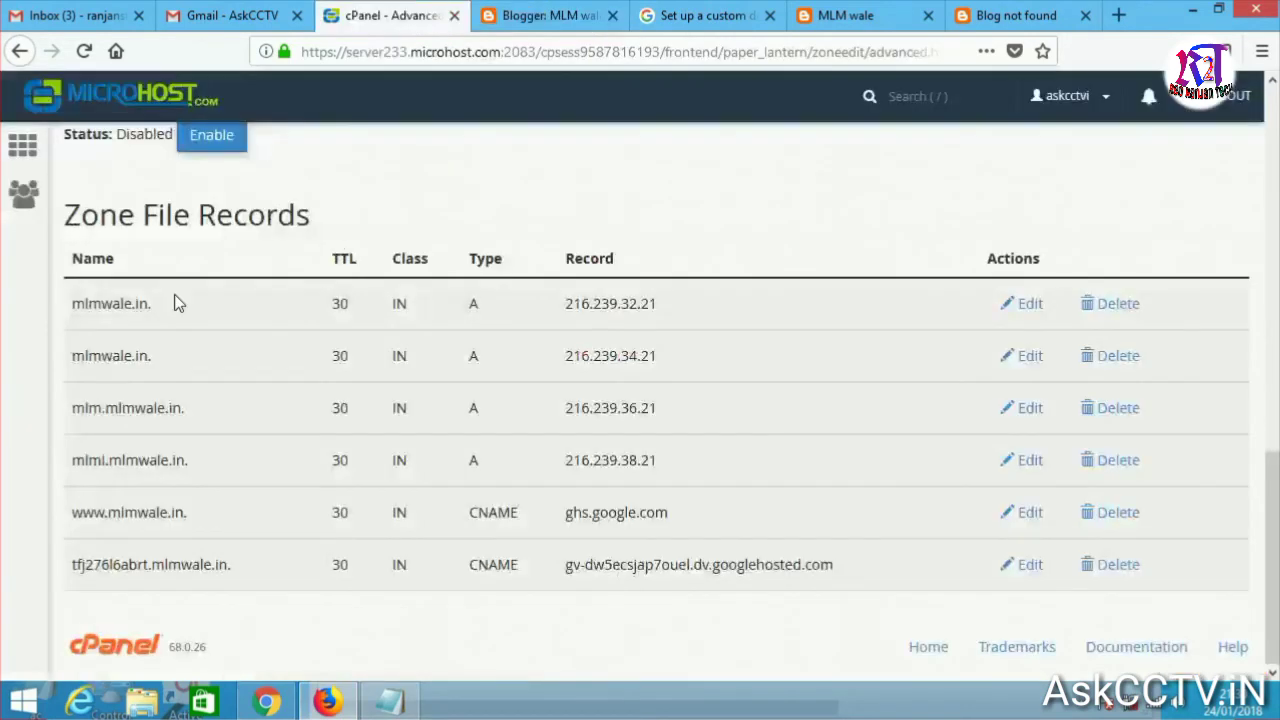
pyautogui.scroll(2, 174, 294)
pyautogui.scroll(12, 228, 193)
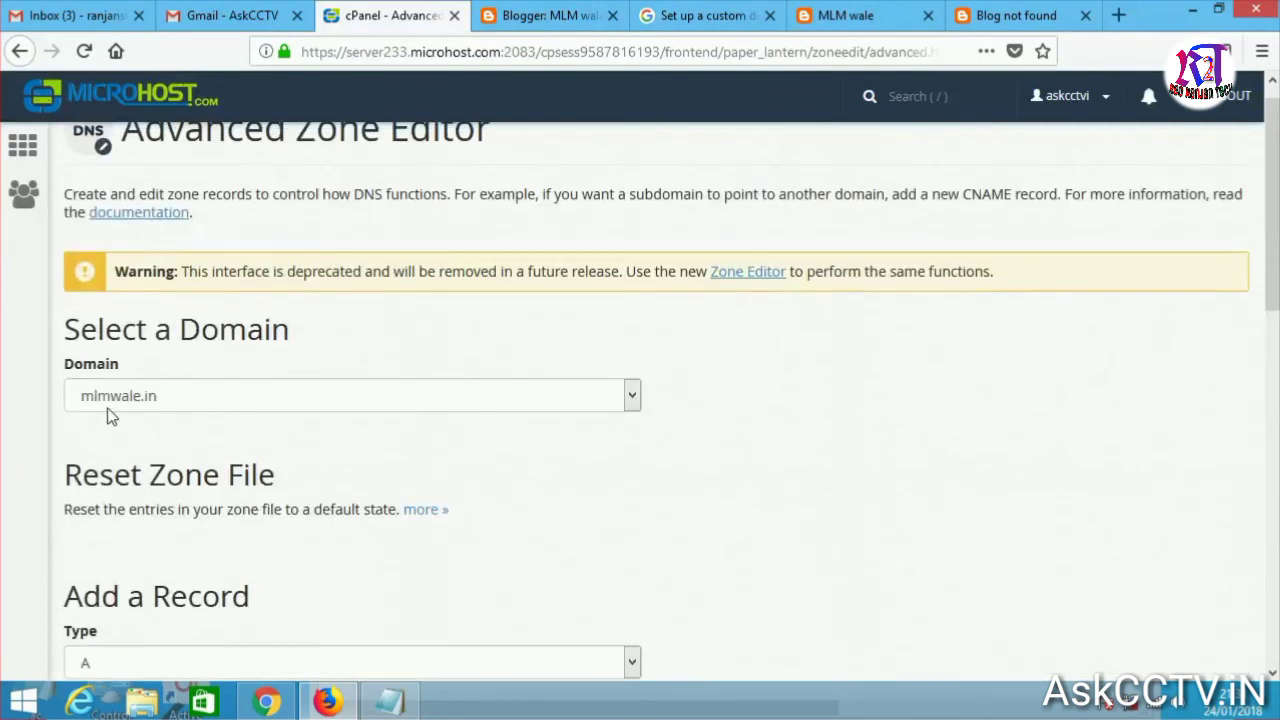
pyautogui.scroll(-1, 195, 426)
pyautogui.scroll(-3, 197, 423)
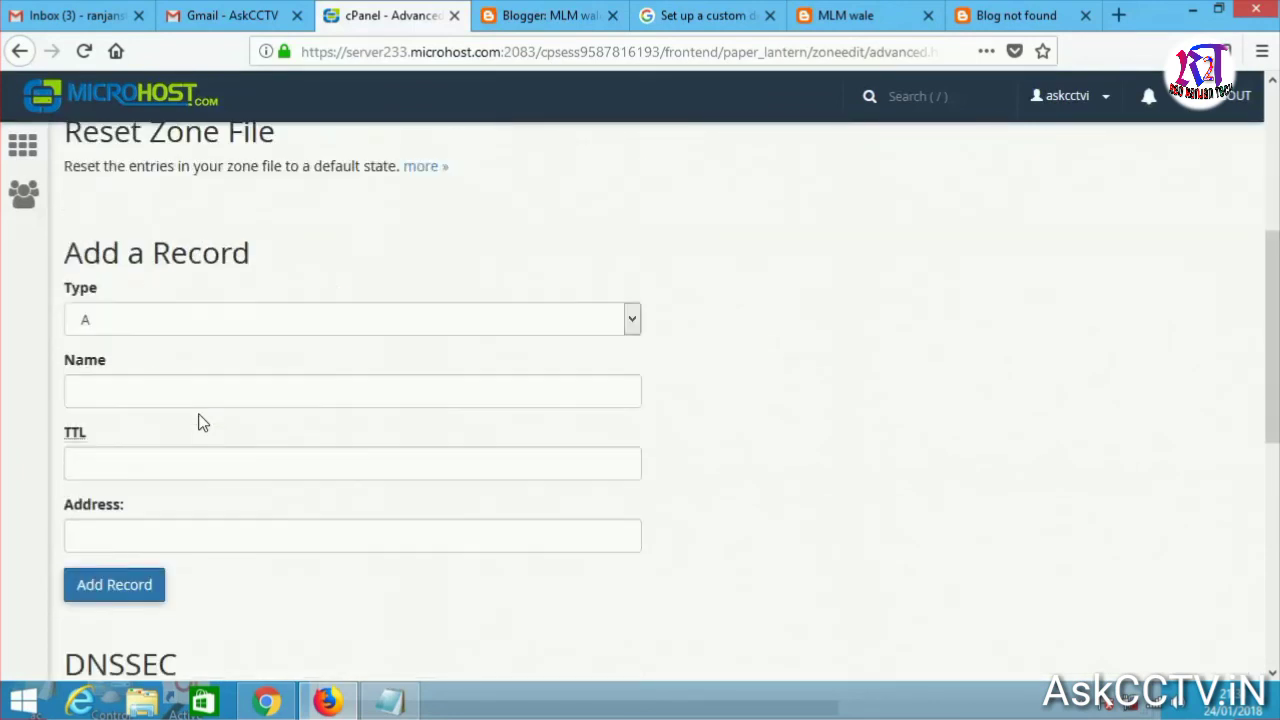
pyautogui.click(535, 17)
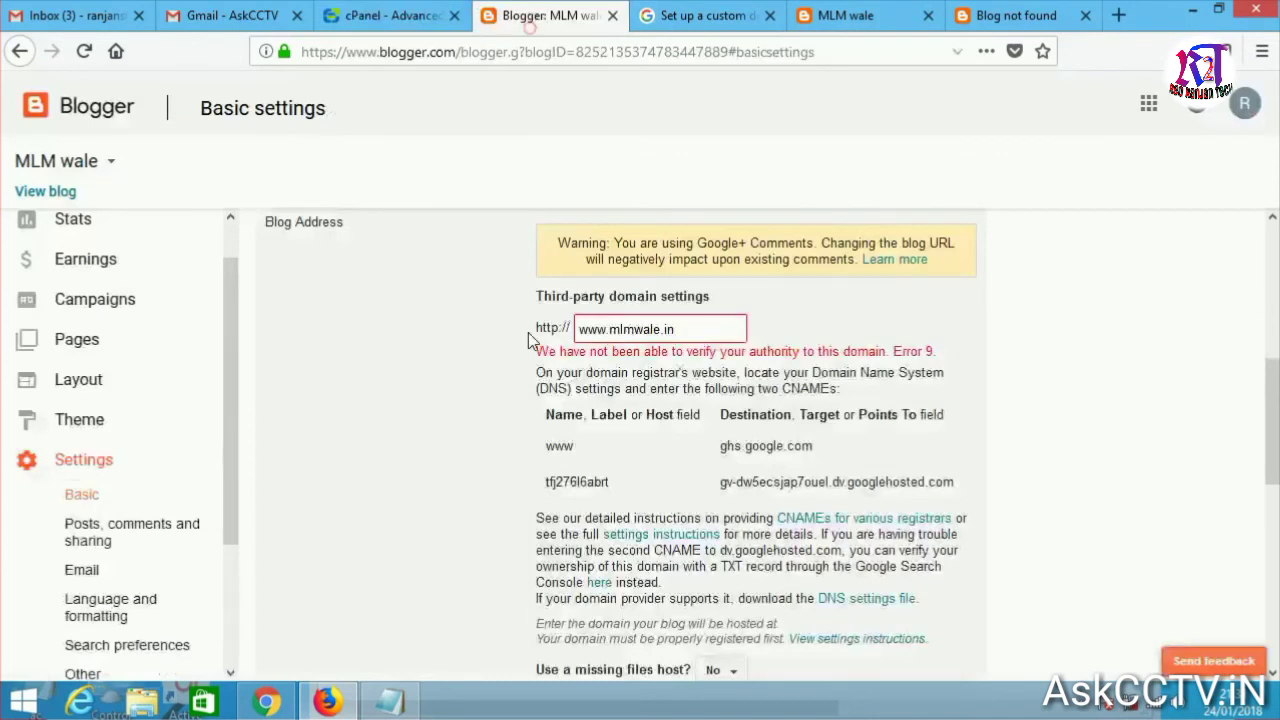
pyautogui.click(675, 330)
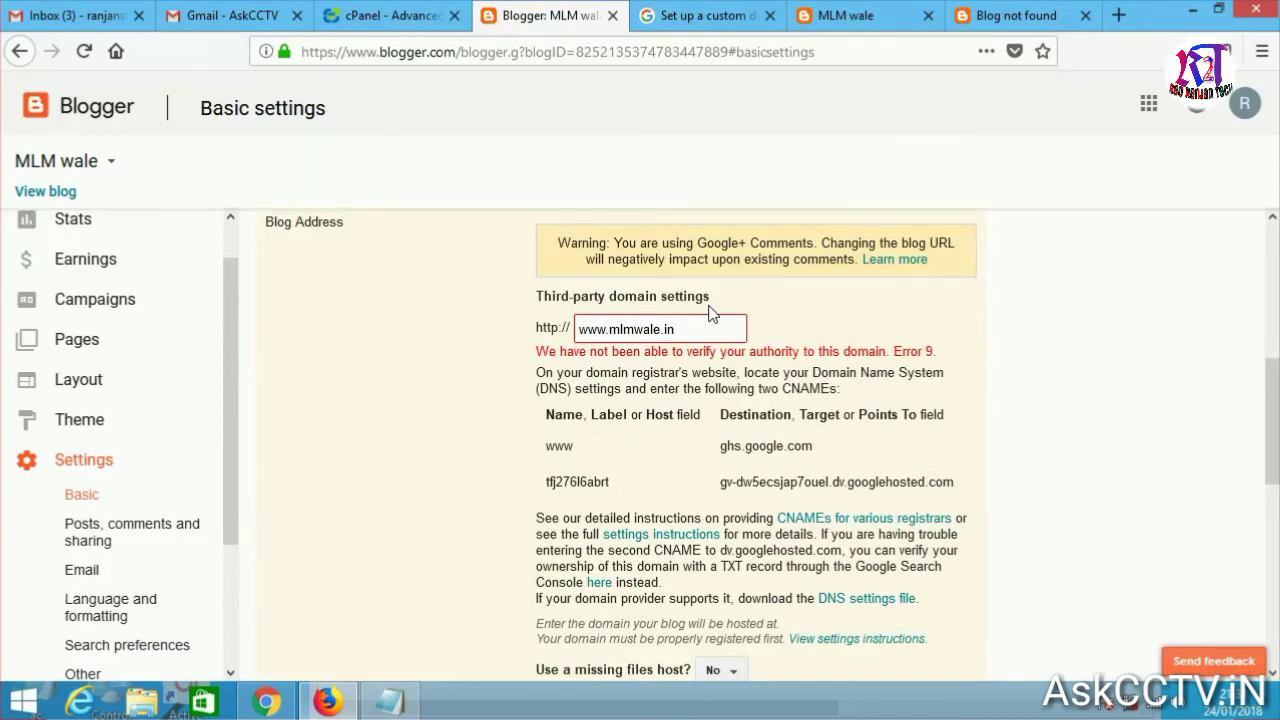
pyautogui.scroll(-3, 691, 340)
pyautogui.scroll(-2, 691, 343)
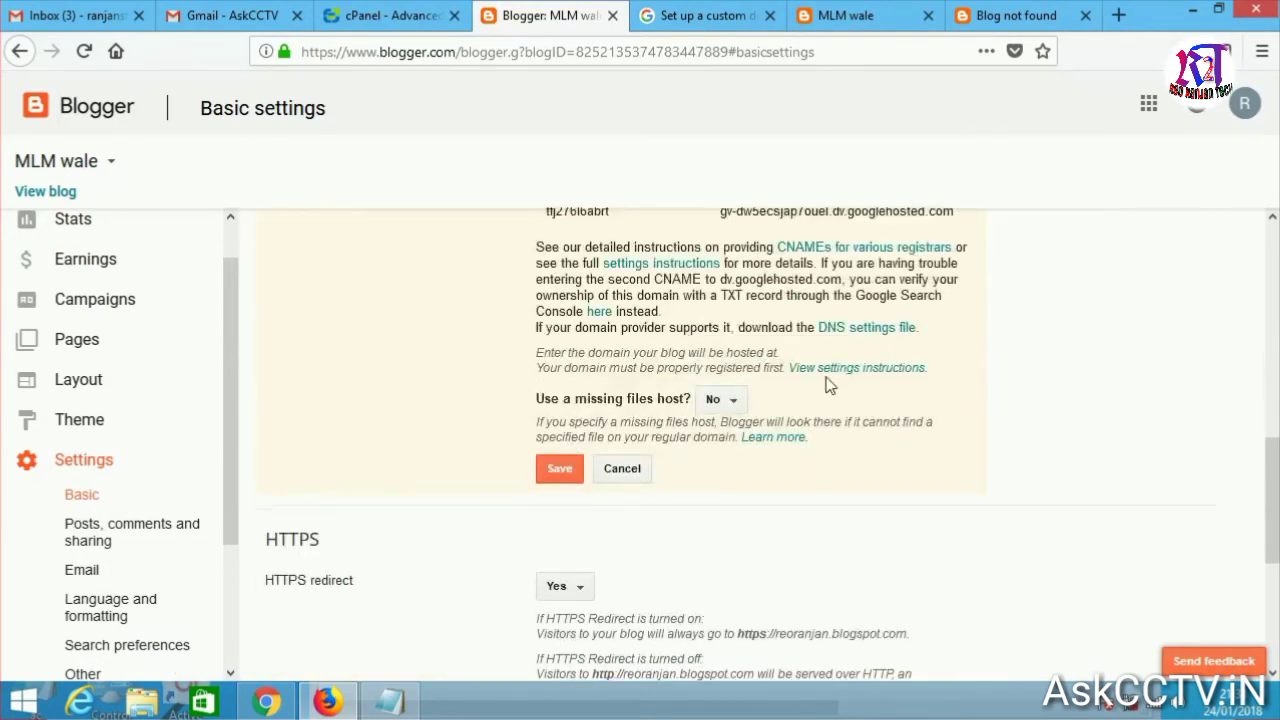
pyautogui.scroll(5, 830, 386)
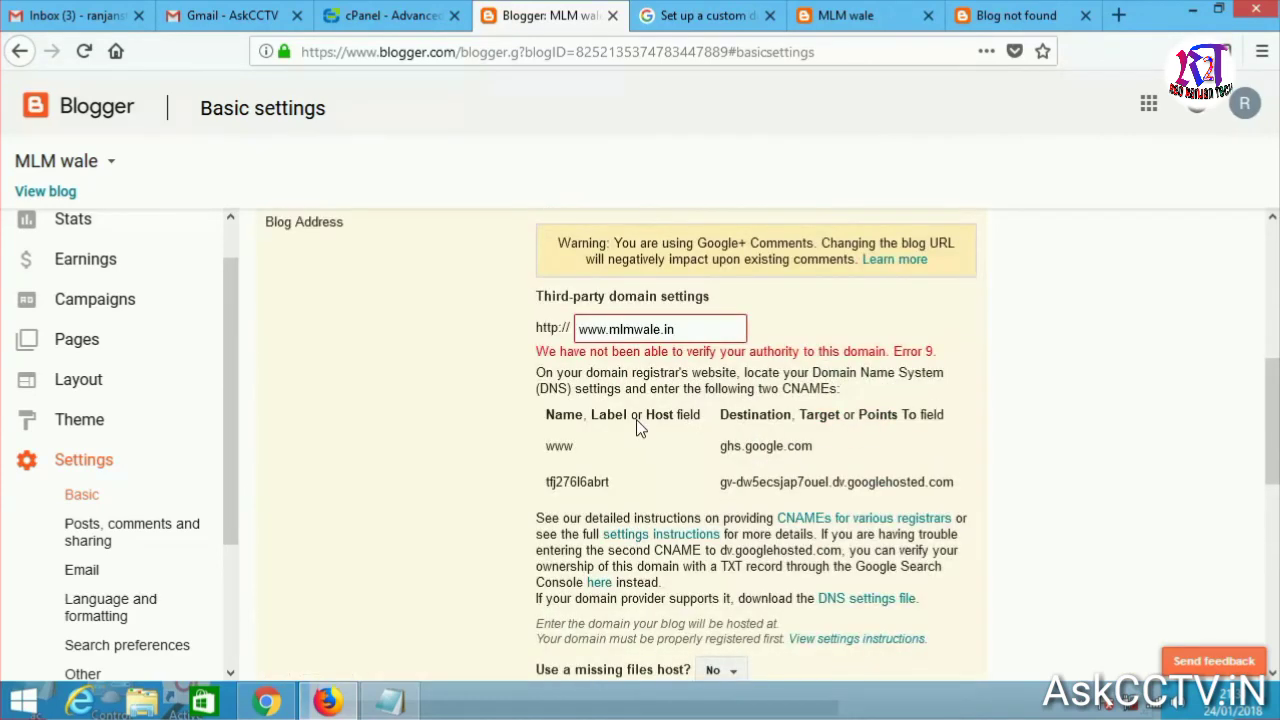
pyautogui.scroll(-5, 636, 419)
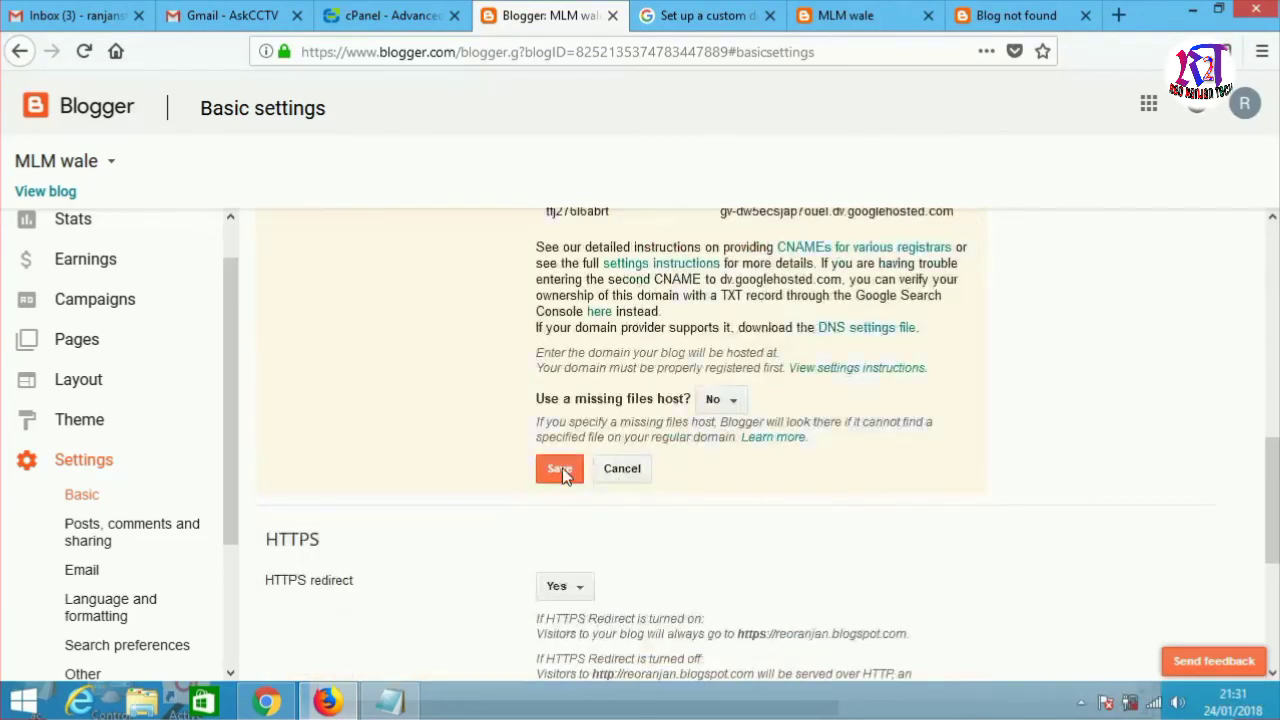
pyautogui.click(562, 472)
pyautogui.click(560, 470)
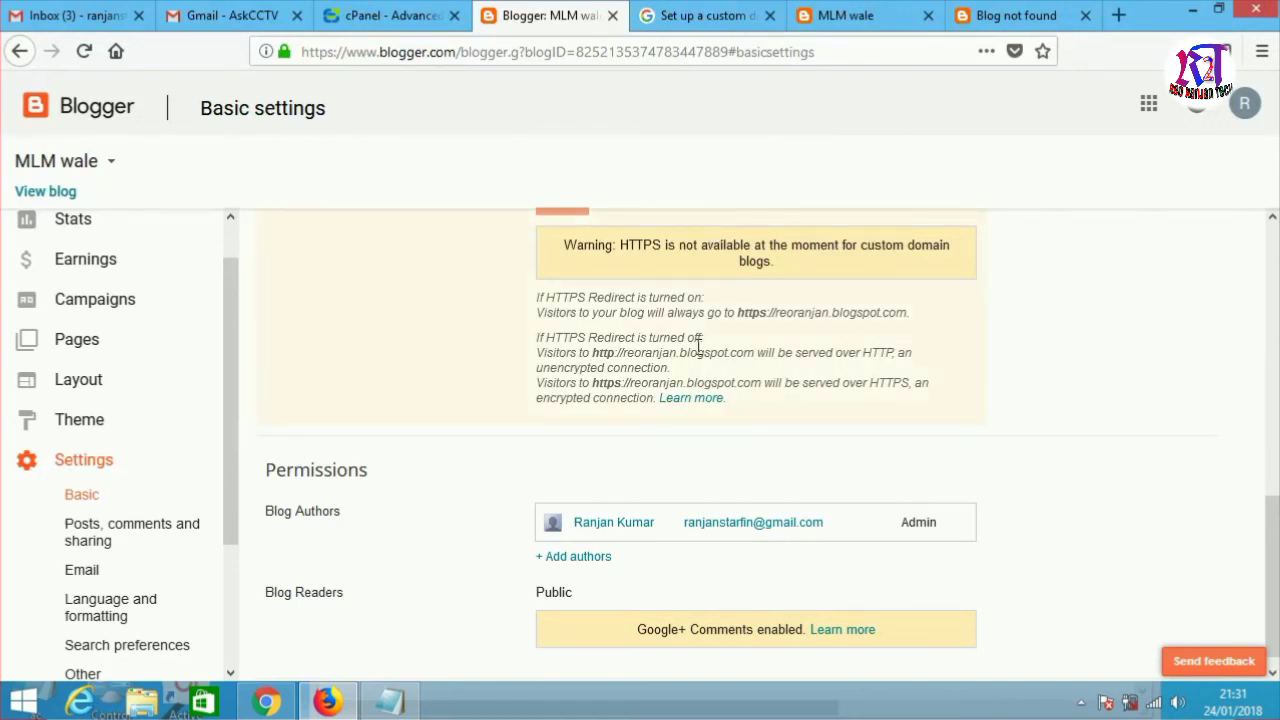
pyautogui.scroll(3, 698, 347)
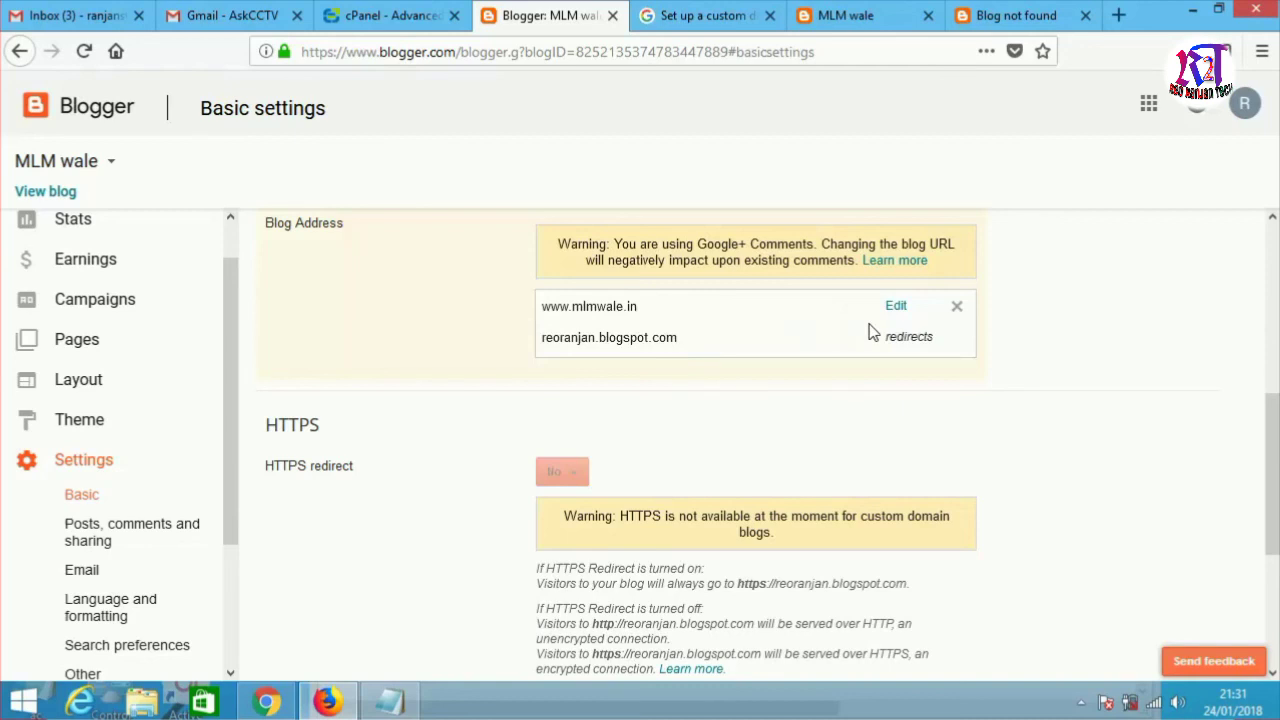
pyautogui.scroll(1, 865, 332)
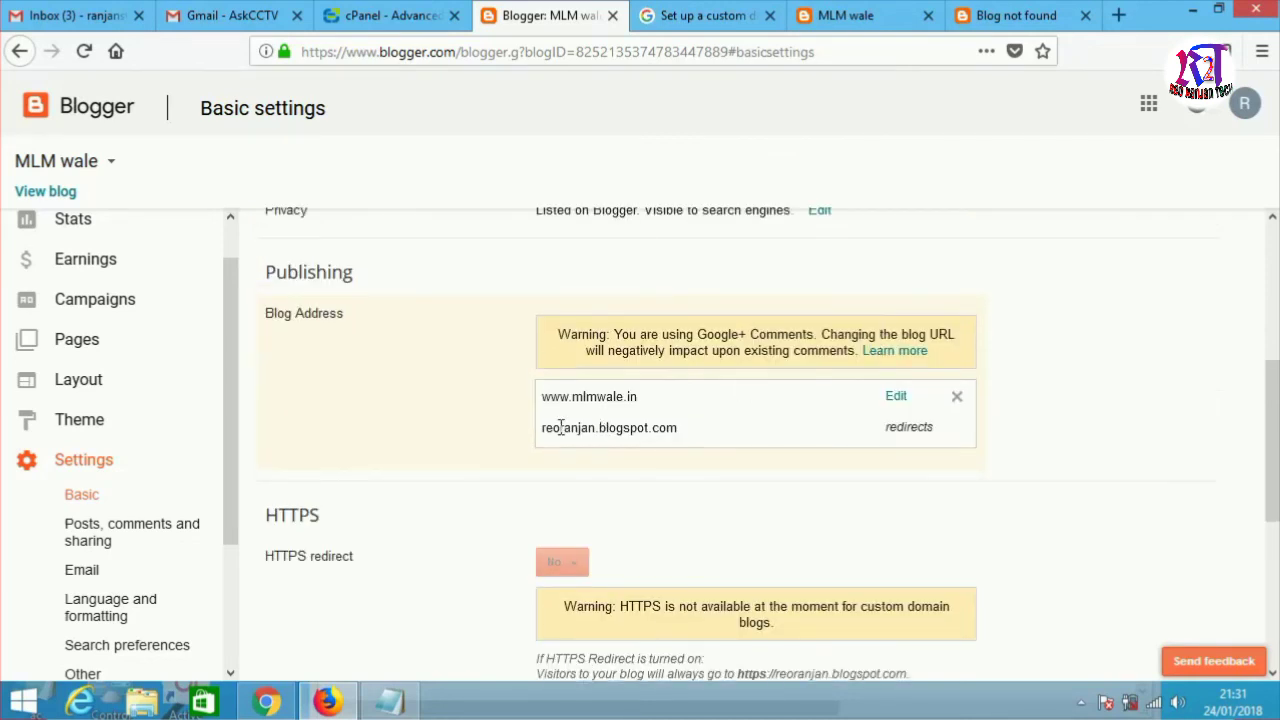